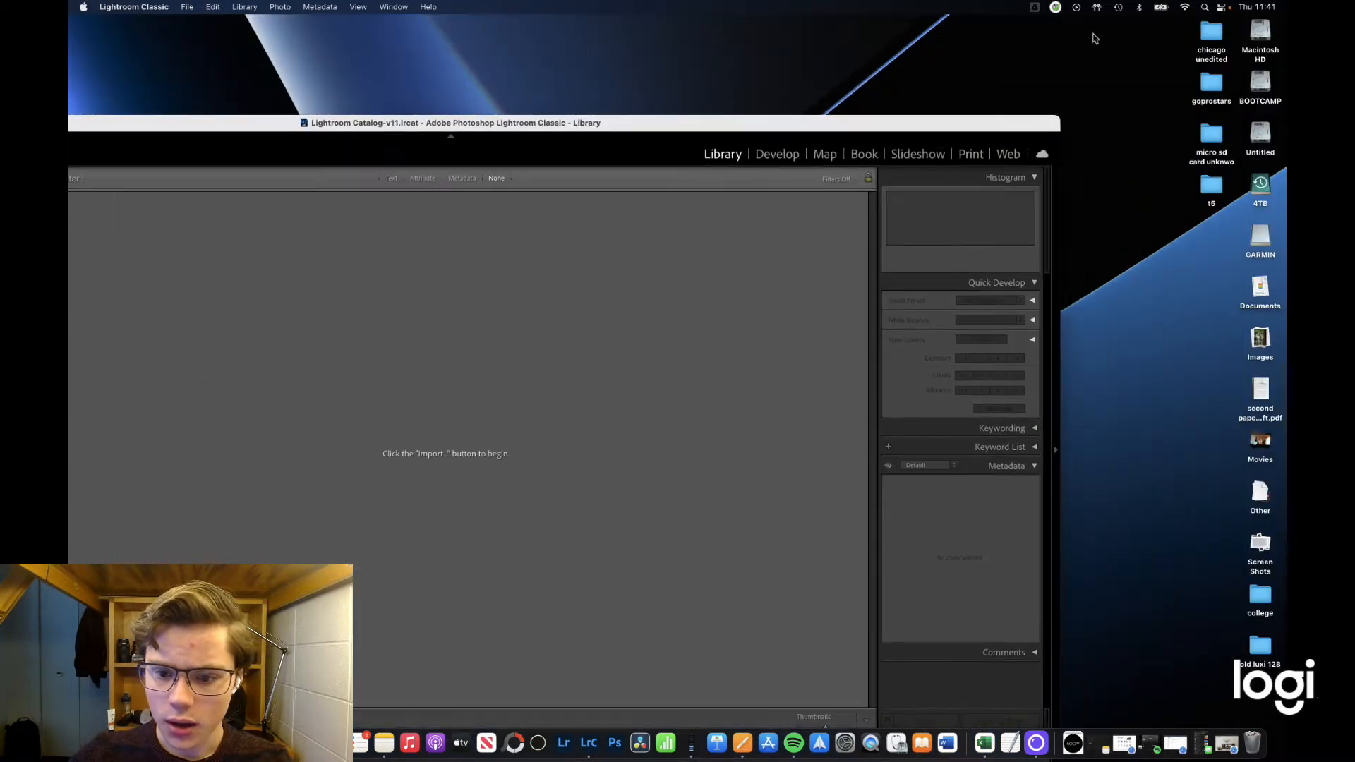
Open the "chicago unedited" folder on the desktop and look through its RW2 photo files.
{"action": "left_click", "coordinate": [1215, 34]}
{"action": "double_click", "coordinate": [1216, 34]}
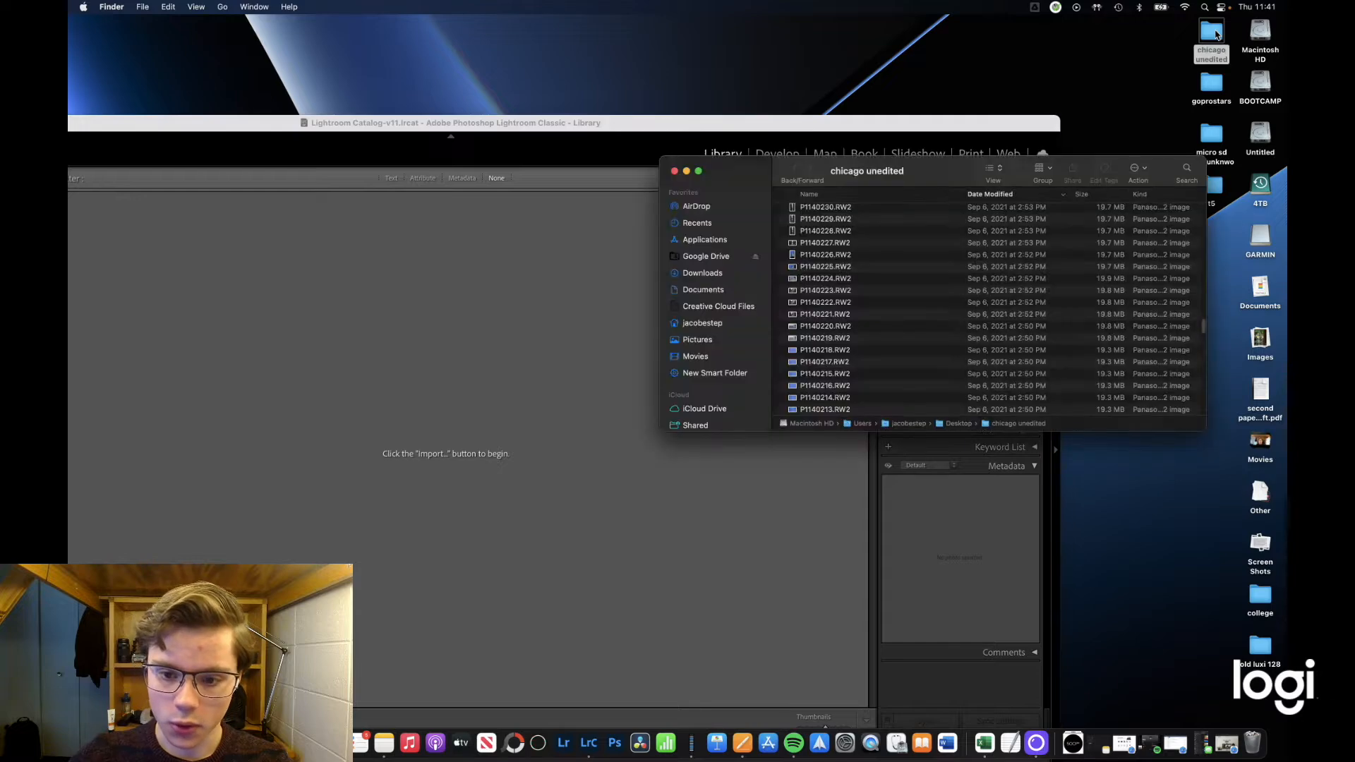
{"action": "scroll", "coordinate": [926, 291], "scroll_direction": "down", "scroll_amount": 5}
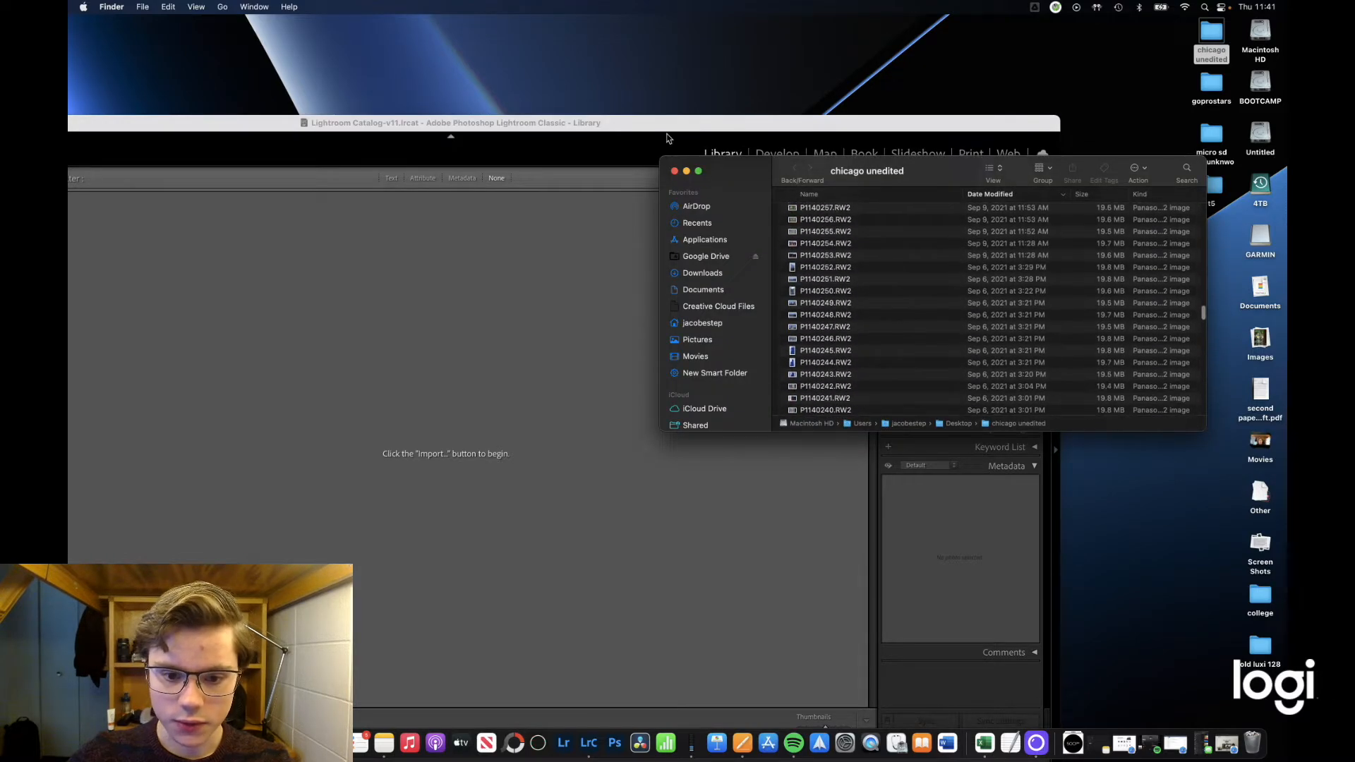
Switch to Lightroom Classic, make its window full screen and start importing photos and video.
{"action": "double_click", "coordinate": [613, 123]}
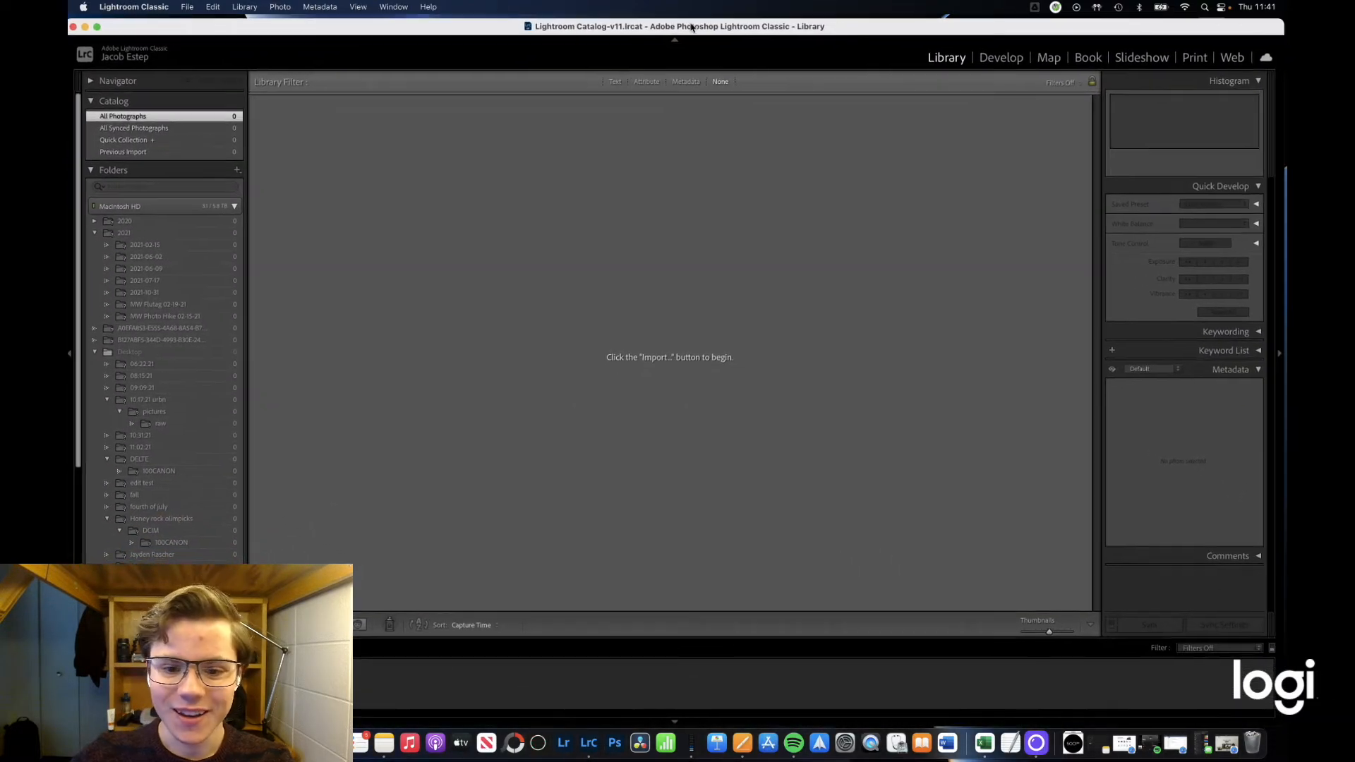
{"action": "left_click", "coordinate": [98, 27]}
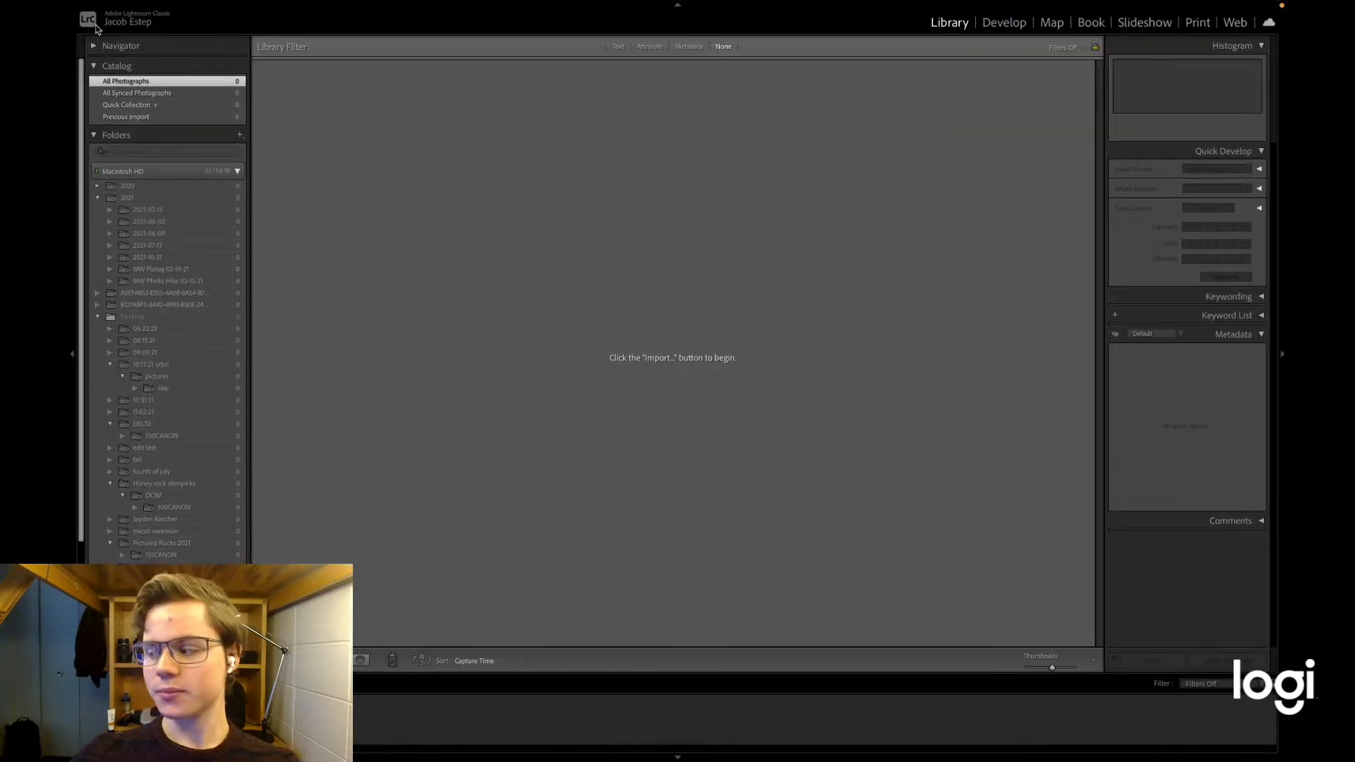
{"action": "left_click", "coordinate": [187, 6]}
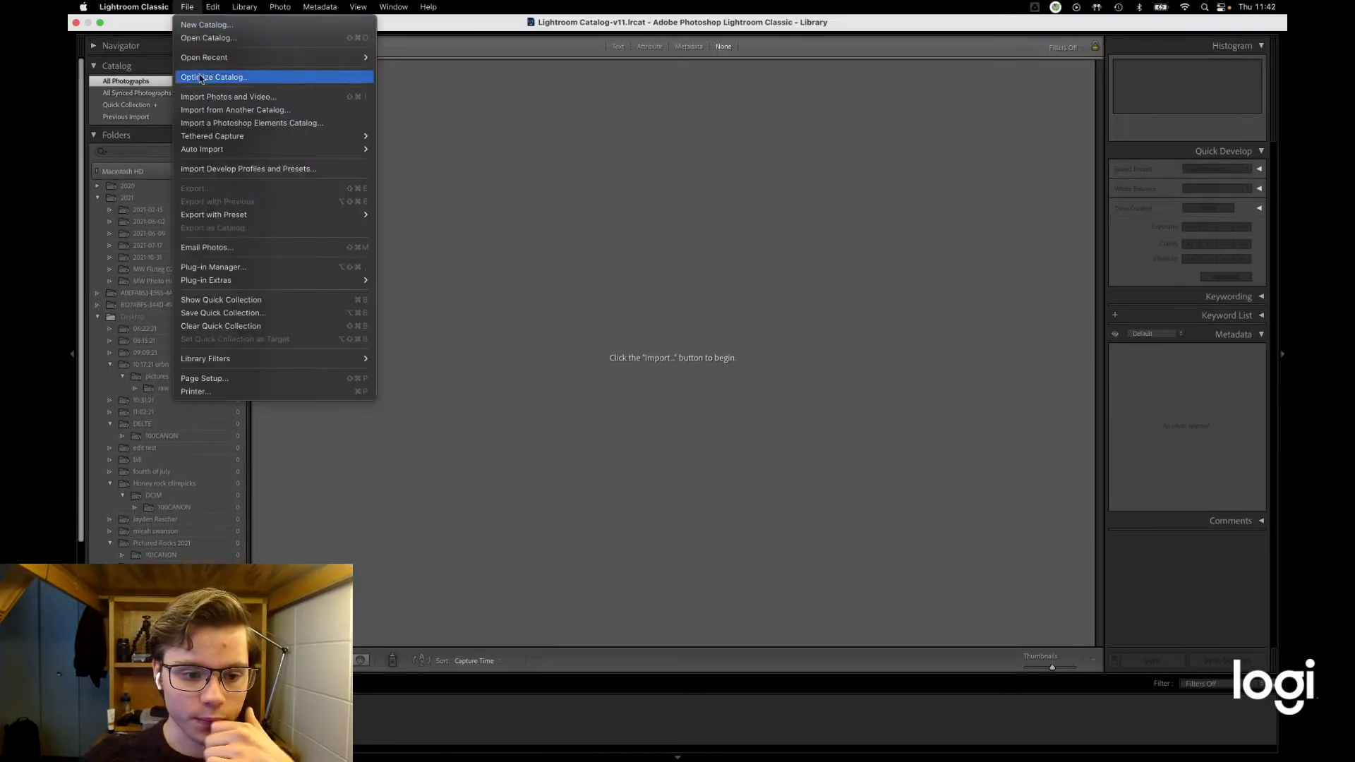
{"action": "left_click", "coordinate": [212, 101]}
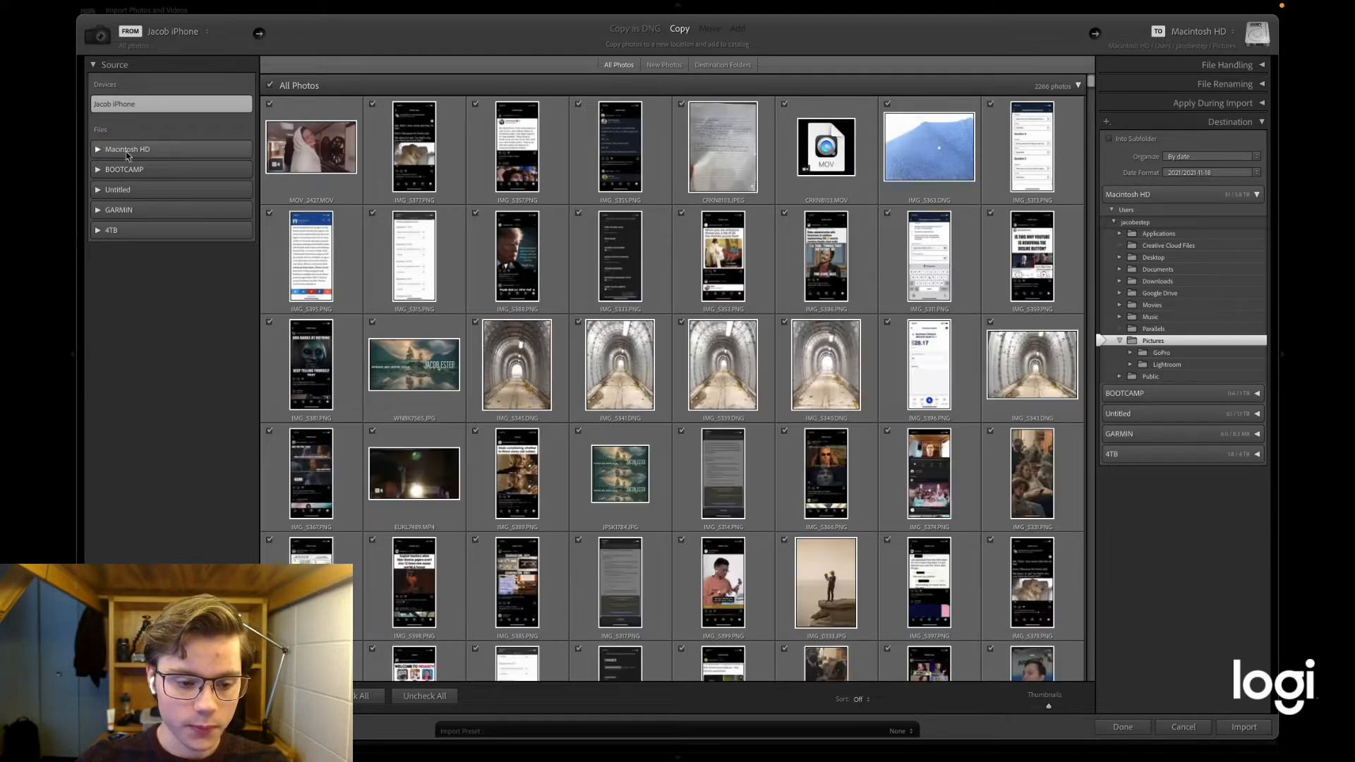
Choose the "chicago unedited" folder from the user's Desktop on Macintosh HD as the source and import all its photos.
{"action": "left_click", "coordinate": [98, 150]}
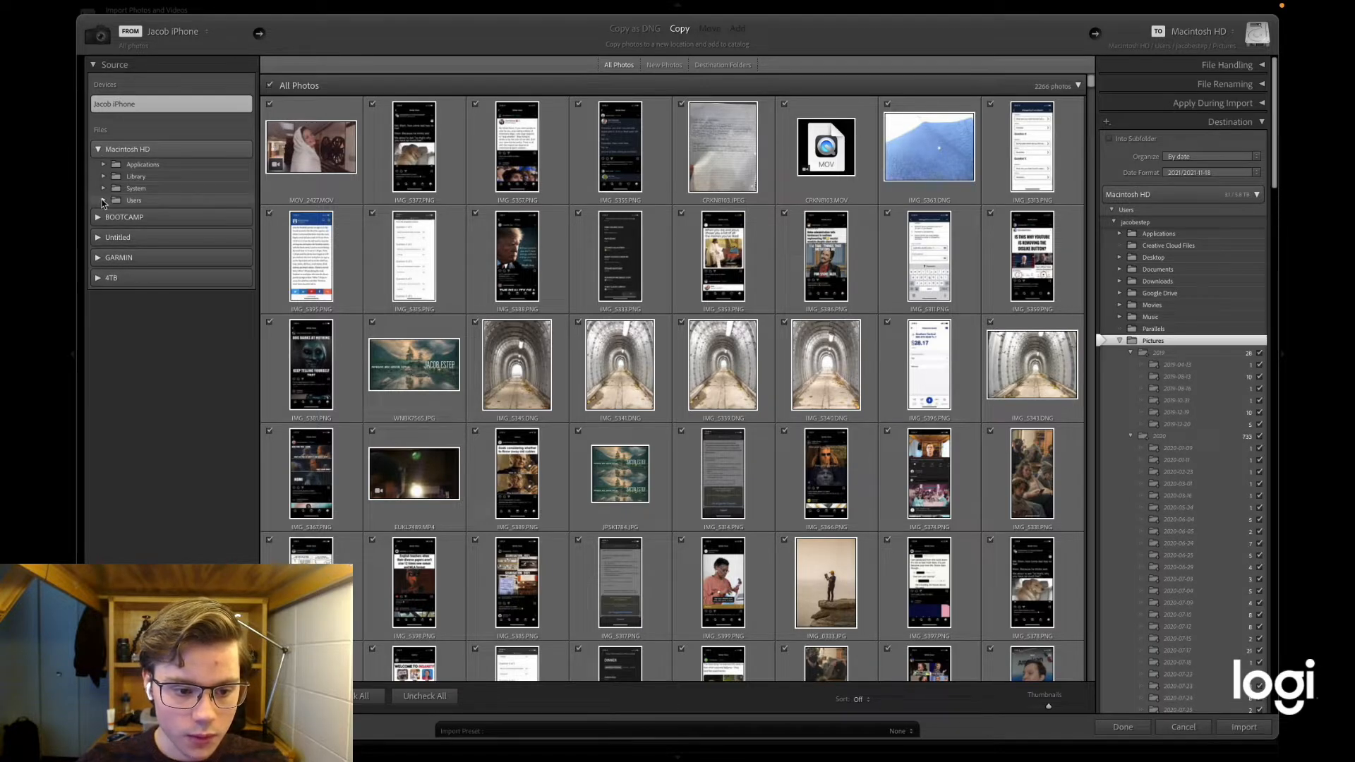
{"action": "left_click", "coordinate": [117, 201]}
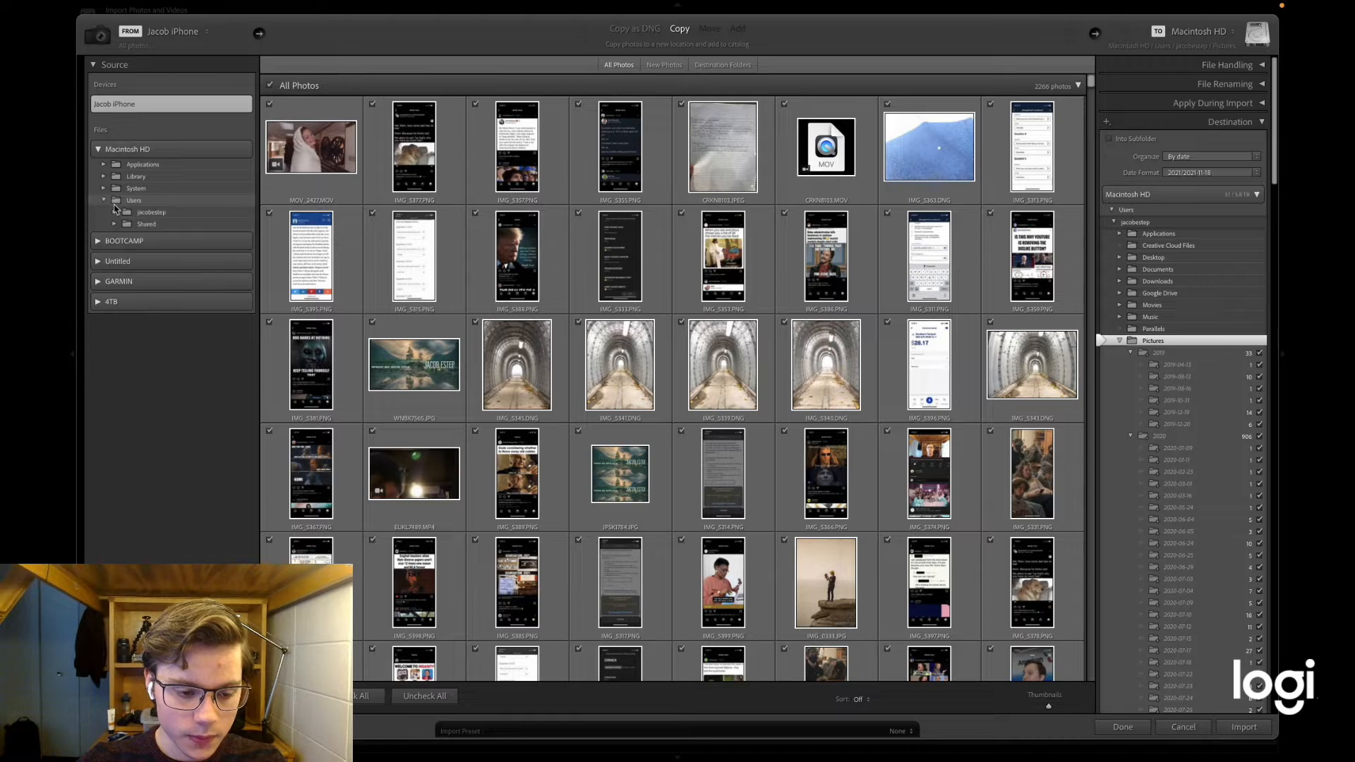
{"action": "left_click", "coordinate": [115, 213]}
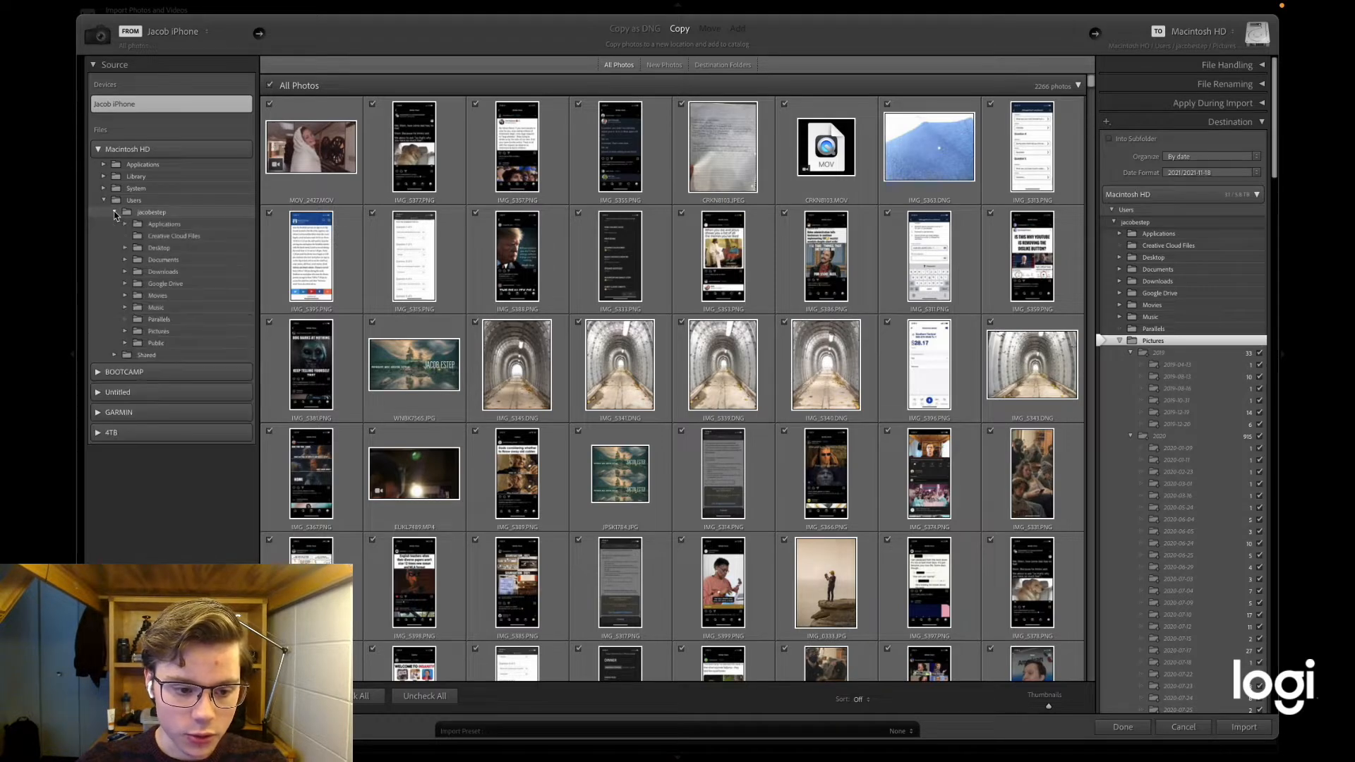
{"action": "left_click", "coordinate": [125, 248]}
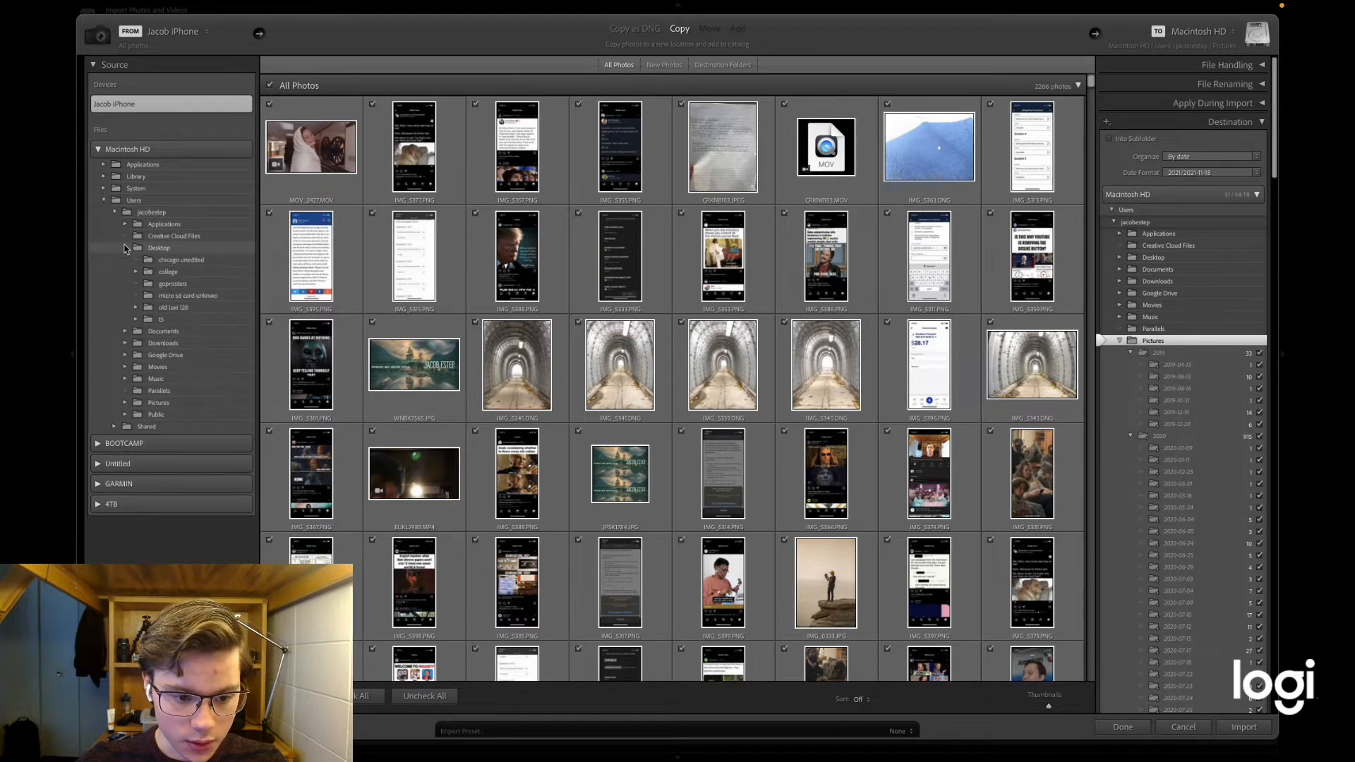
{"action": "left_click", "coordinate": [182, 260]}
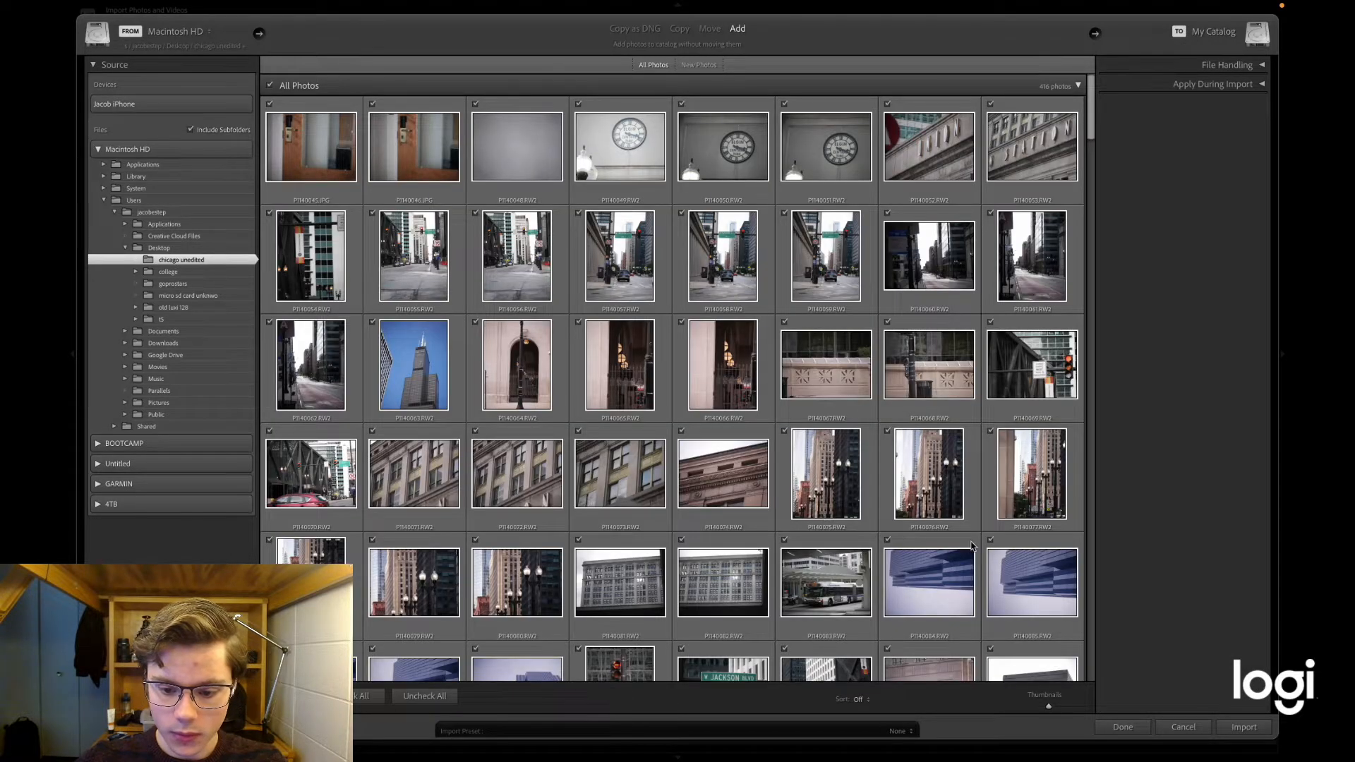
{"action": "left_click", "coordinate": [1252, 727]}
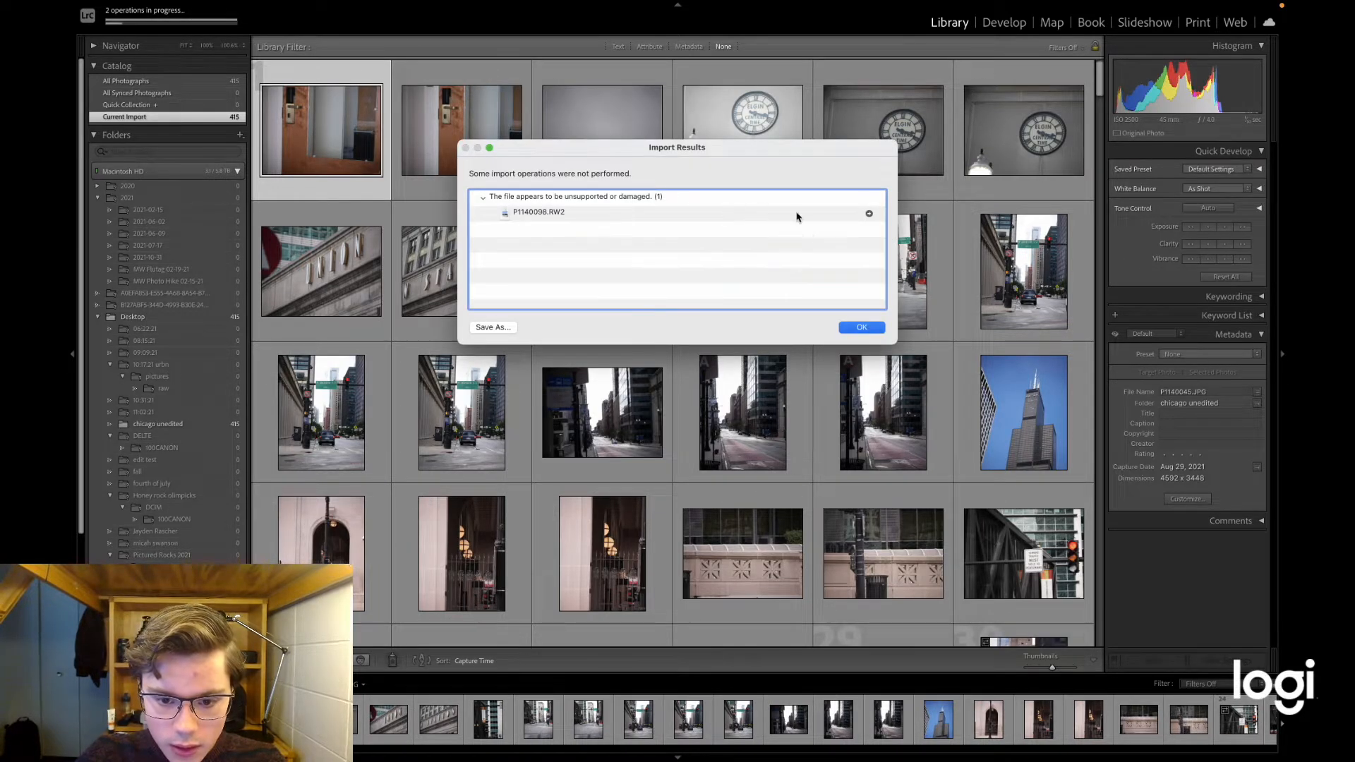
{"action": "left_click", "coordinate": [861, 327]}
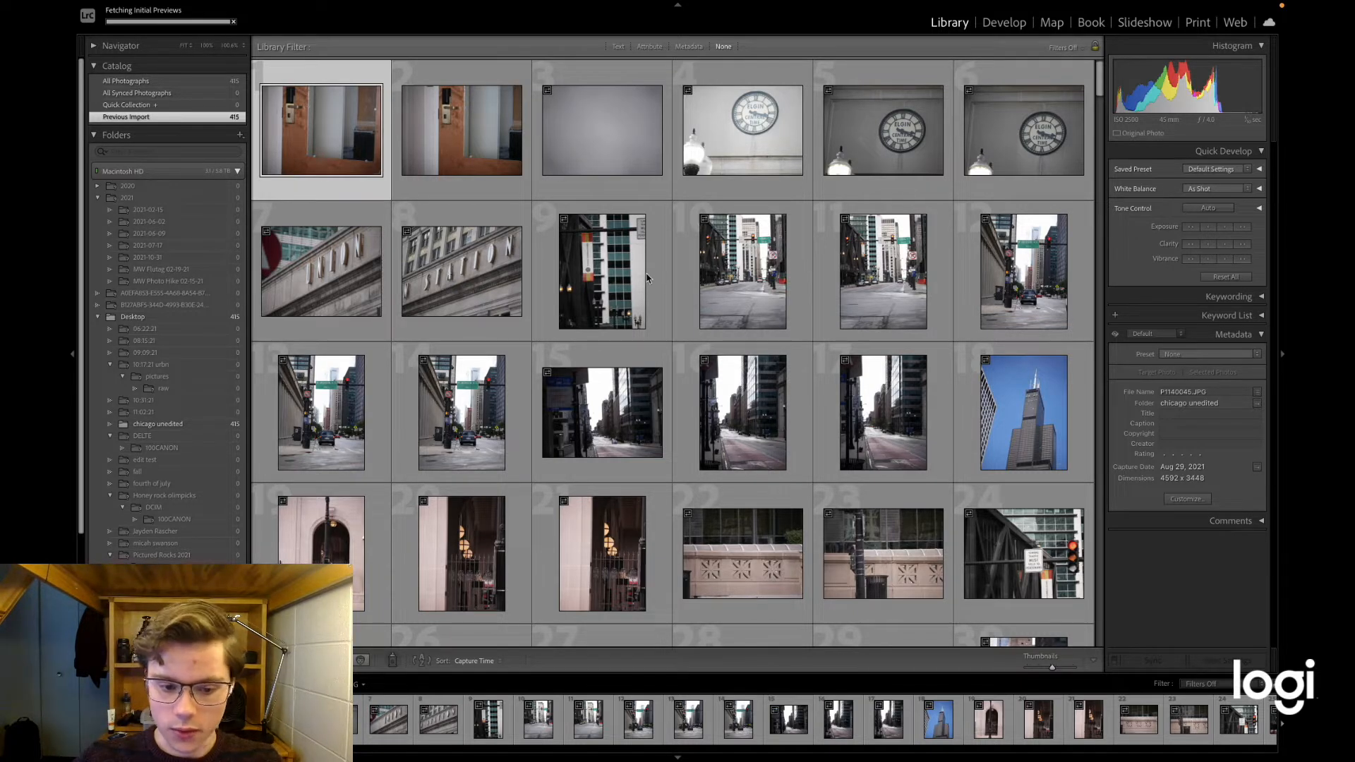
Open photo 87, the street traffic shot with the bridge crossing overhead, in the Develop module.
{"action": "scroll", "coordinate": [653, 289], "scroll_direction": "down", "scroll_amount": 5}
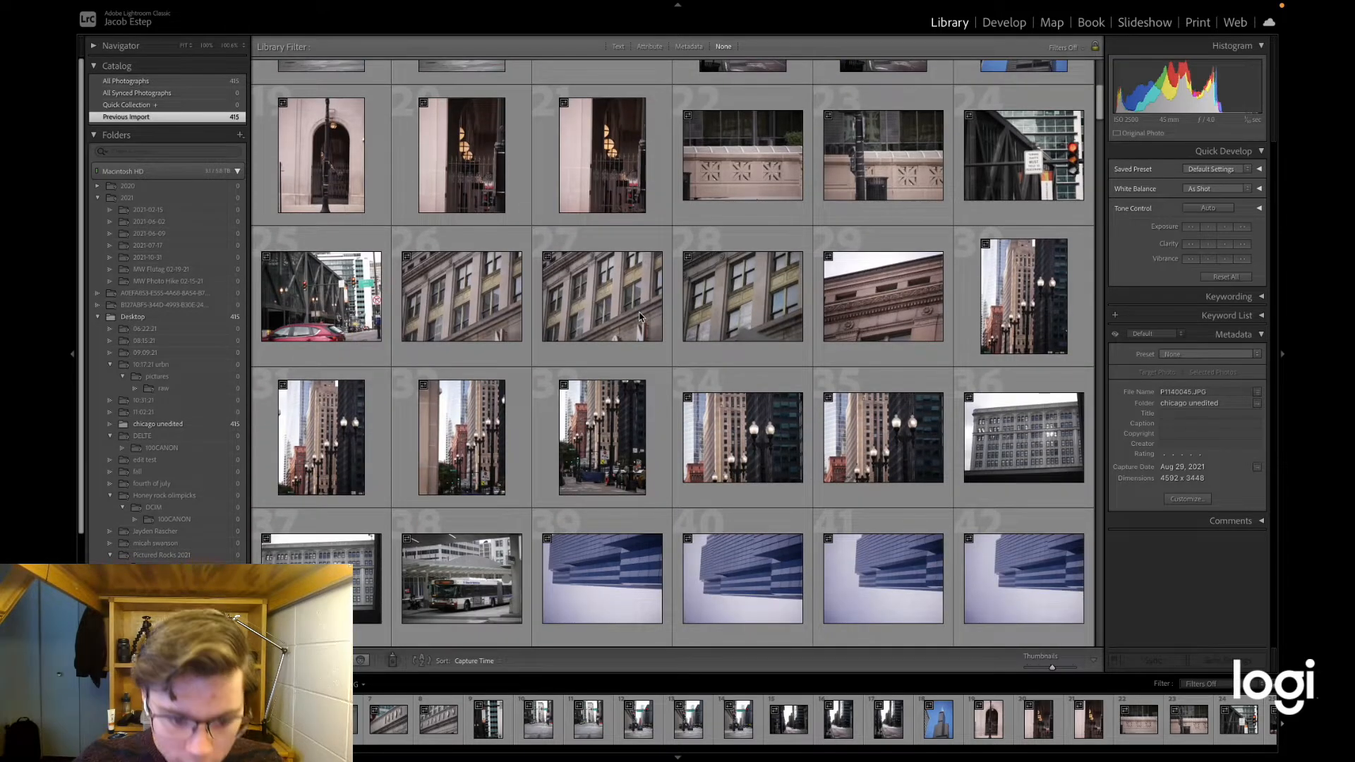
{"action": "scroll", "coordinate": [640, 316], "scroll_direction": "down", "scroll_amount": 15}
{"action": "scroll", "coordinate": [640, 315], "scroll_direction": "down", "scroll_amount": 2}
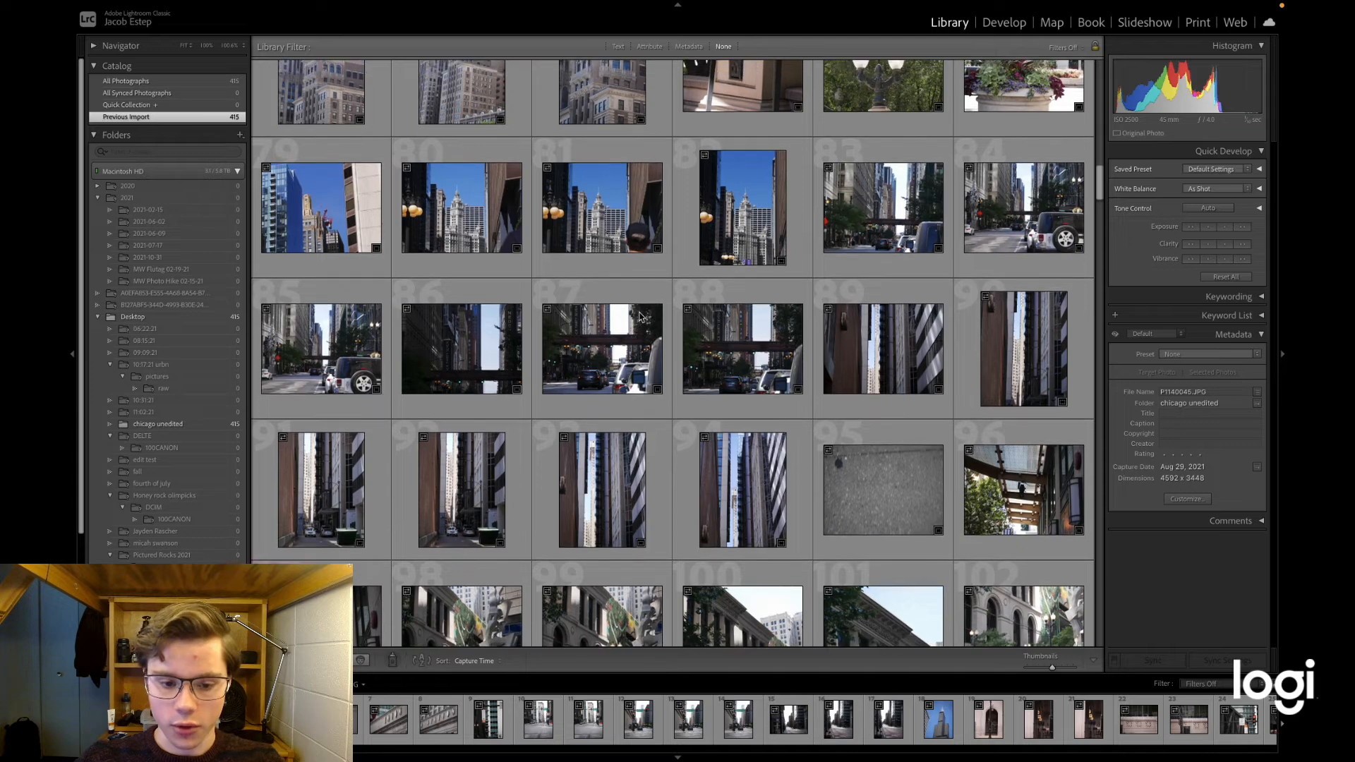
{"action": "scroll", "coordinate": [640, 315], "scroll_direction": "down", "scroll_amount": 2}
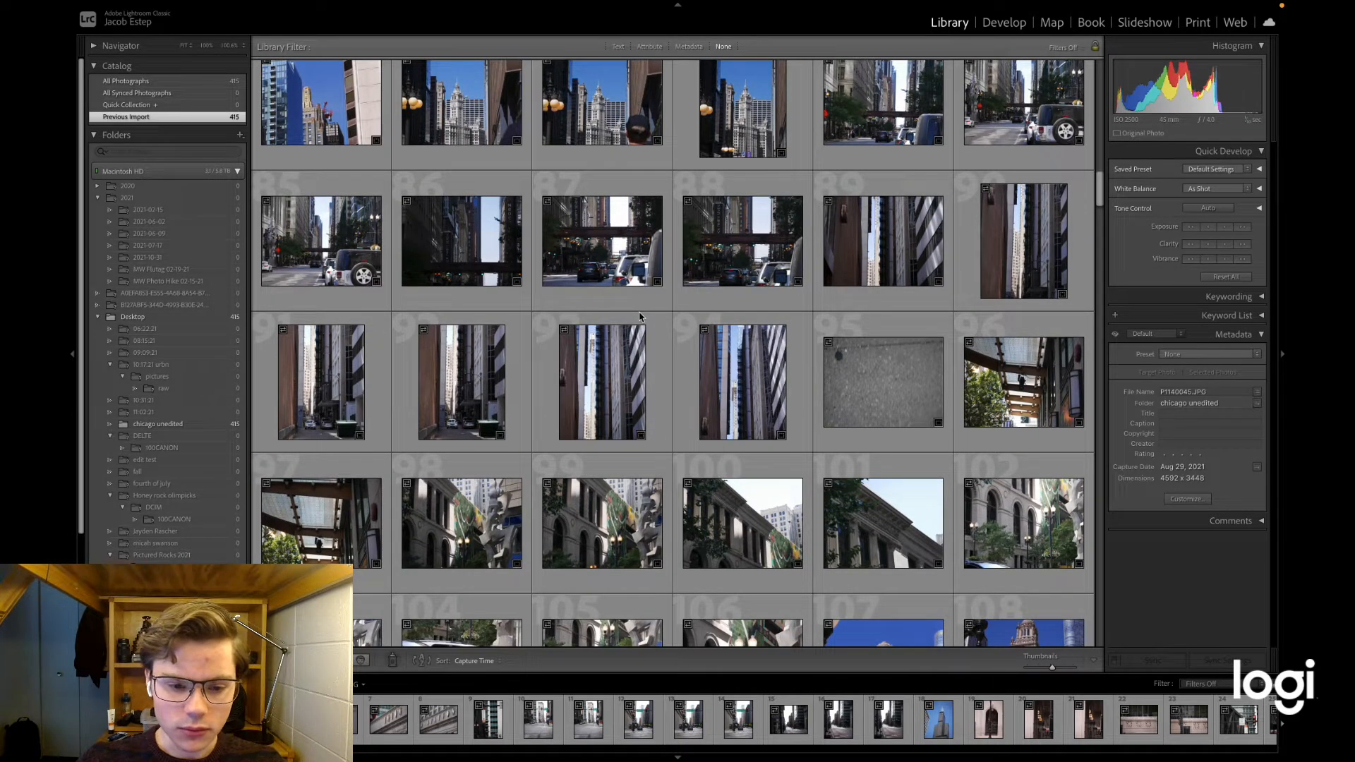
{"action": "double_click", "coordinate": [613, 246]}
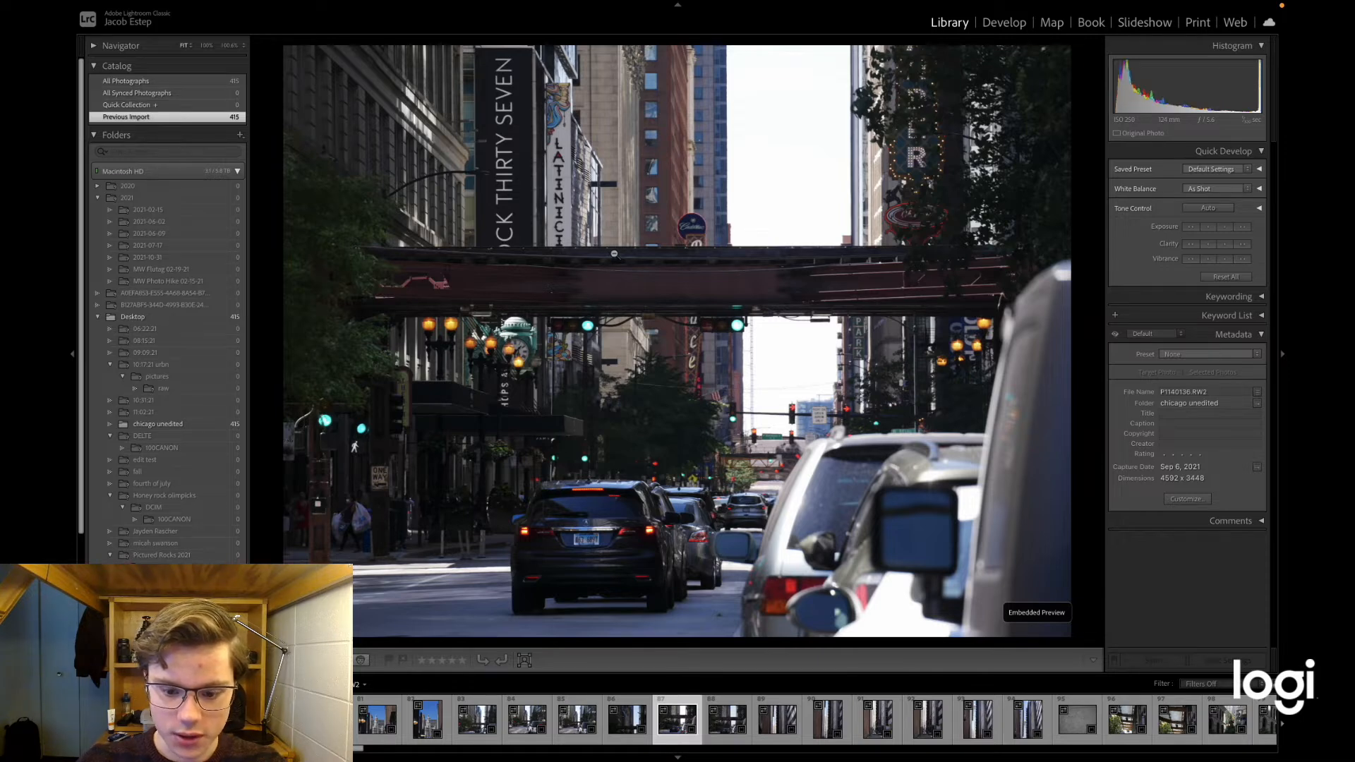
{"action": "left_click", "coordinate": [1002, 25]}
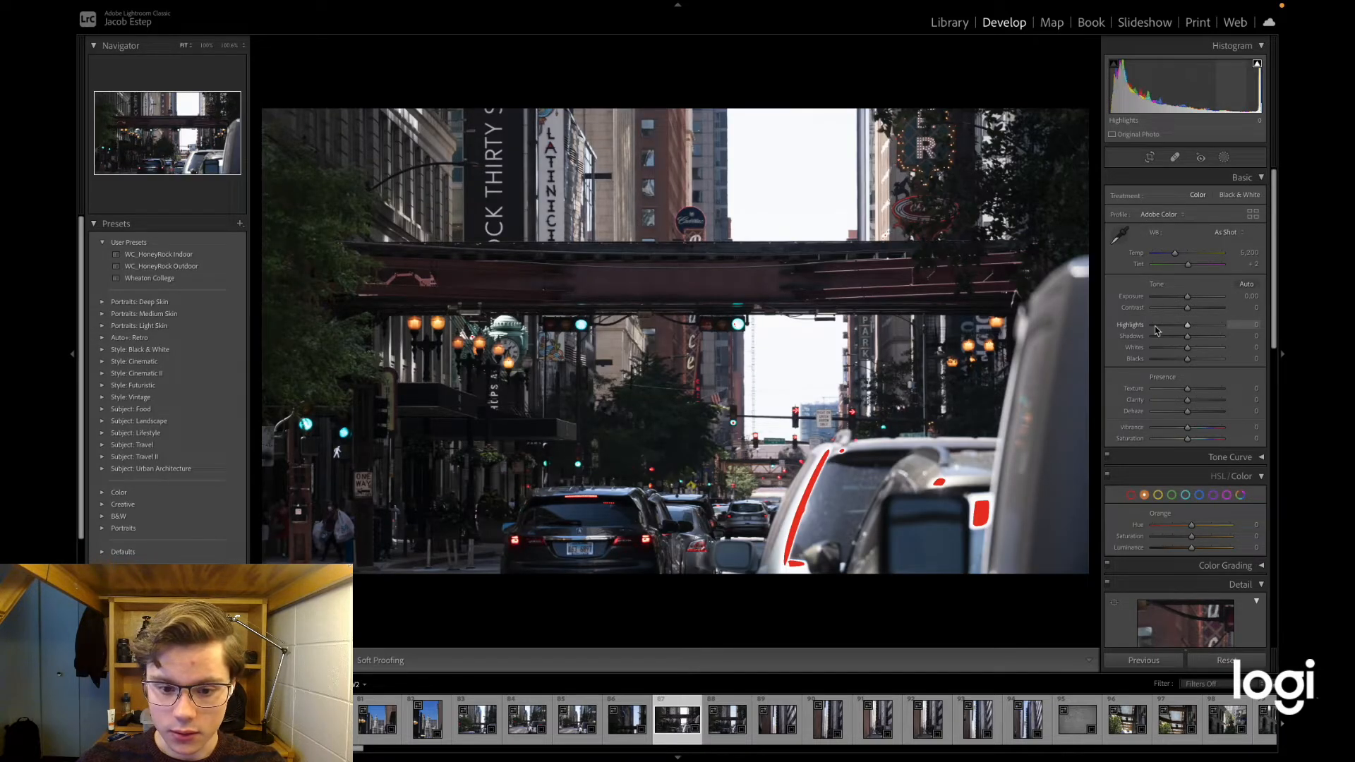
Set the photo's Highlights to -100, Exposure to +0.80 and Shadows to -9.
{"action": "left_click", "coordinate": [1156, 326]}
{"action": "left_click_drag", "start_coordinate": [1155, 326], "coordinate": [1152, 327]}
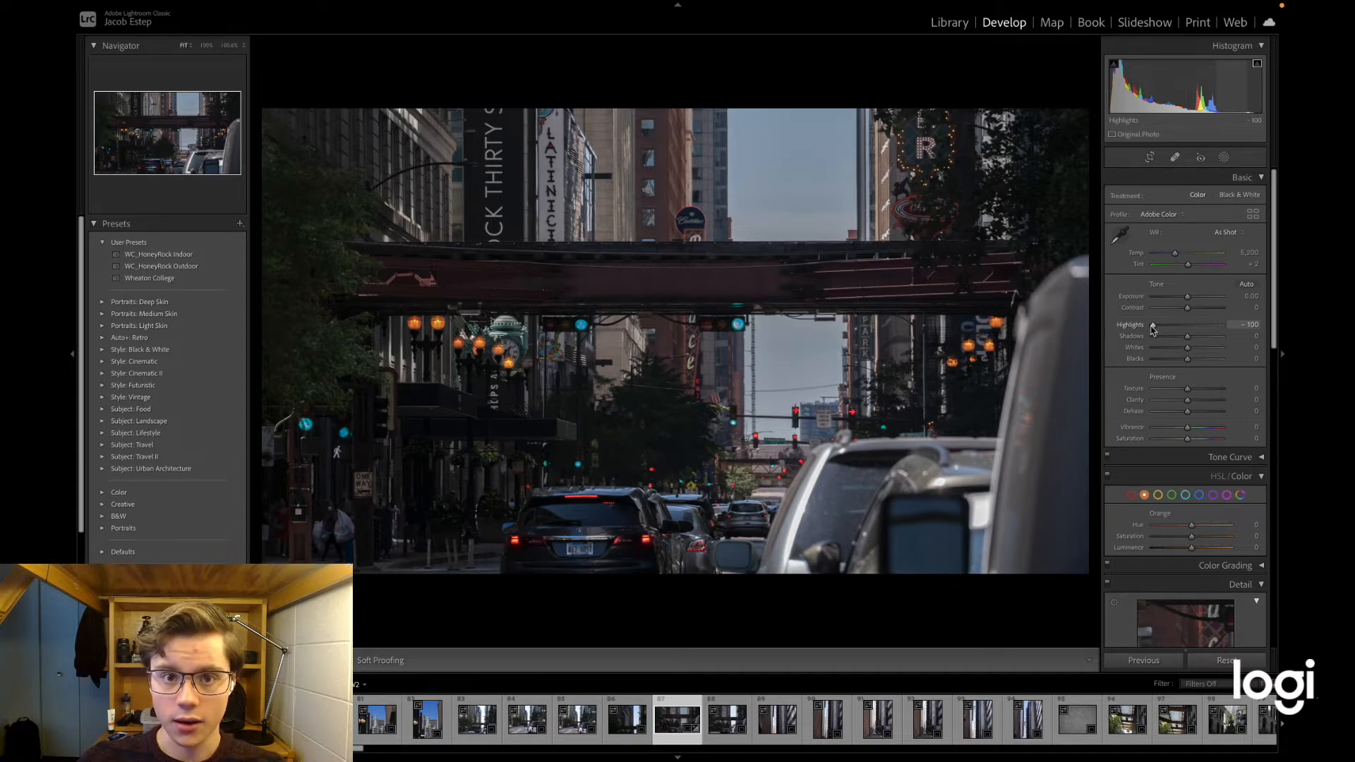
{"action": "left_click_drag", "start_coordinate": [1188, 297], "coordinate": [1185, 338]}
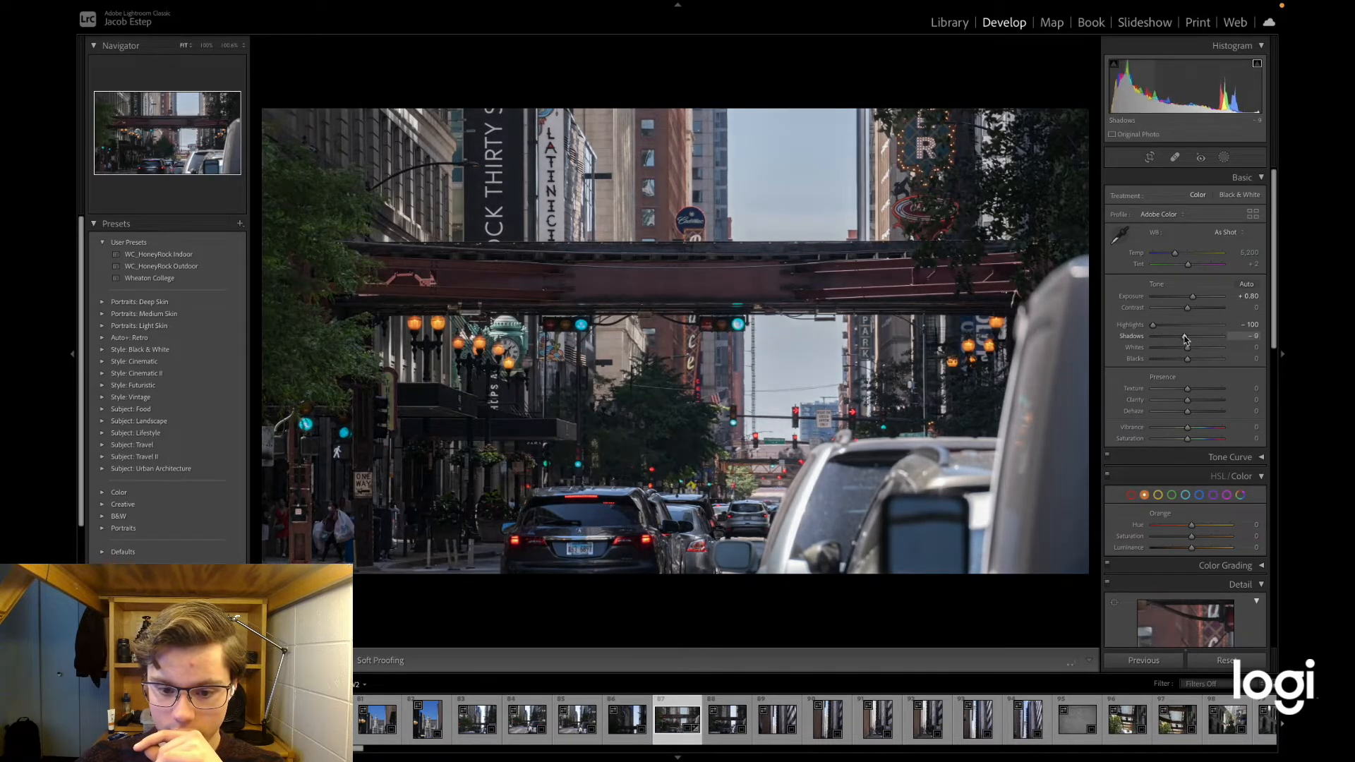
Warm the colour temperature to 5,908, raise Contrast to +21 and check the photo up close.
{"action": "left_click_drag", "start_coordinate": [1175, 253], "coordinate": [1180, 253]}
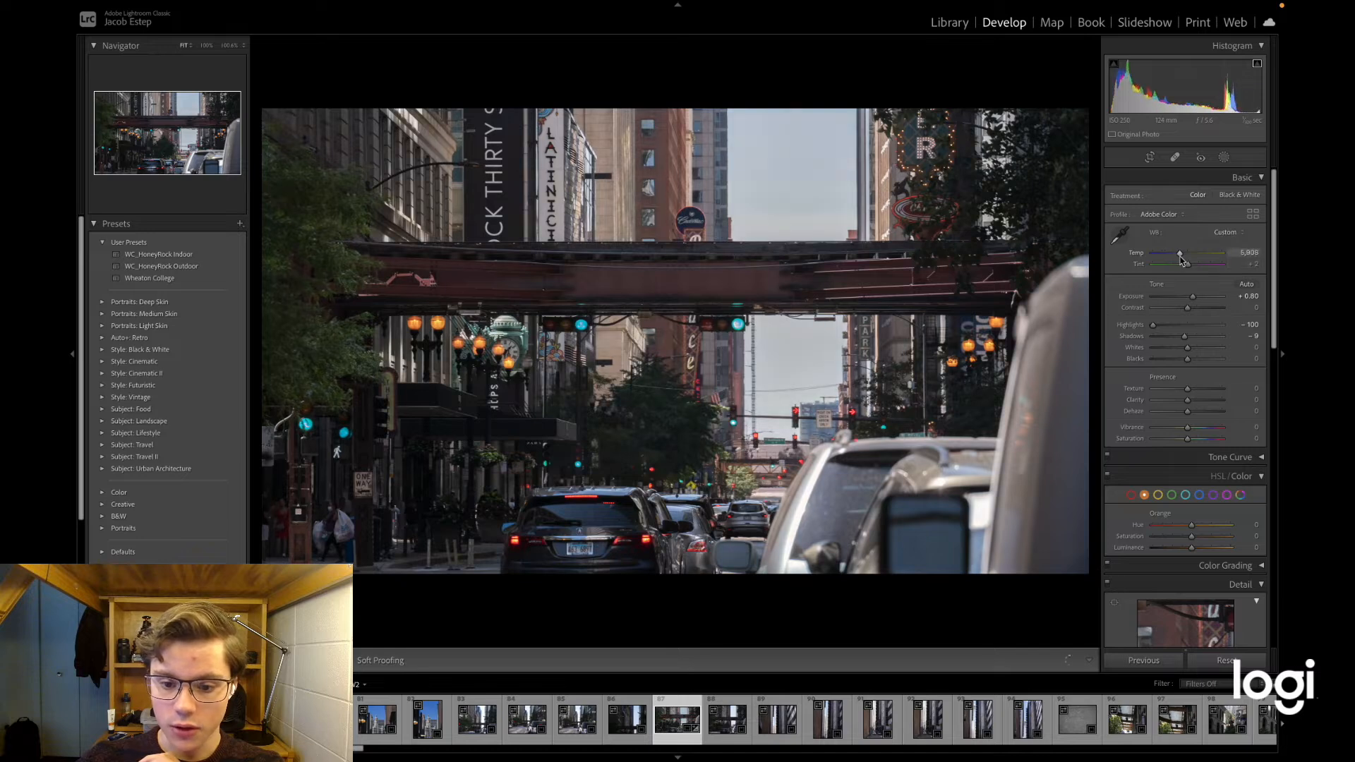
{"action": "left_click_drag", "start_coordinate": [1187, 308], "coordinate": [1195, 309]}
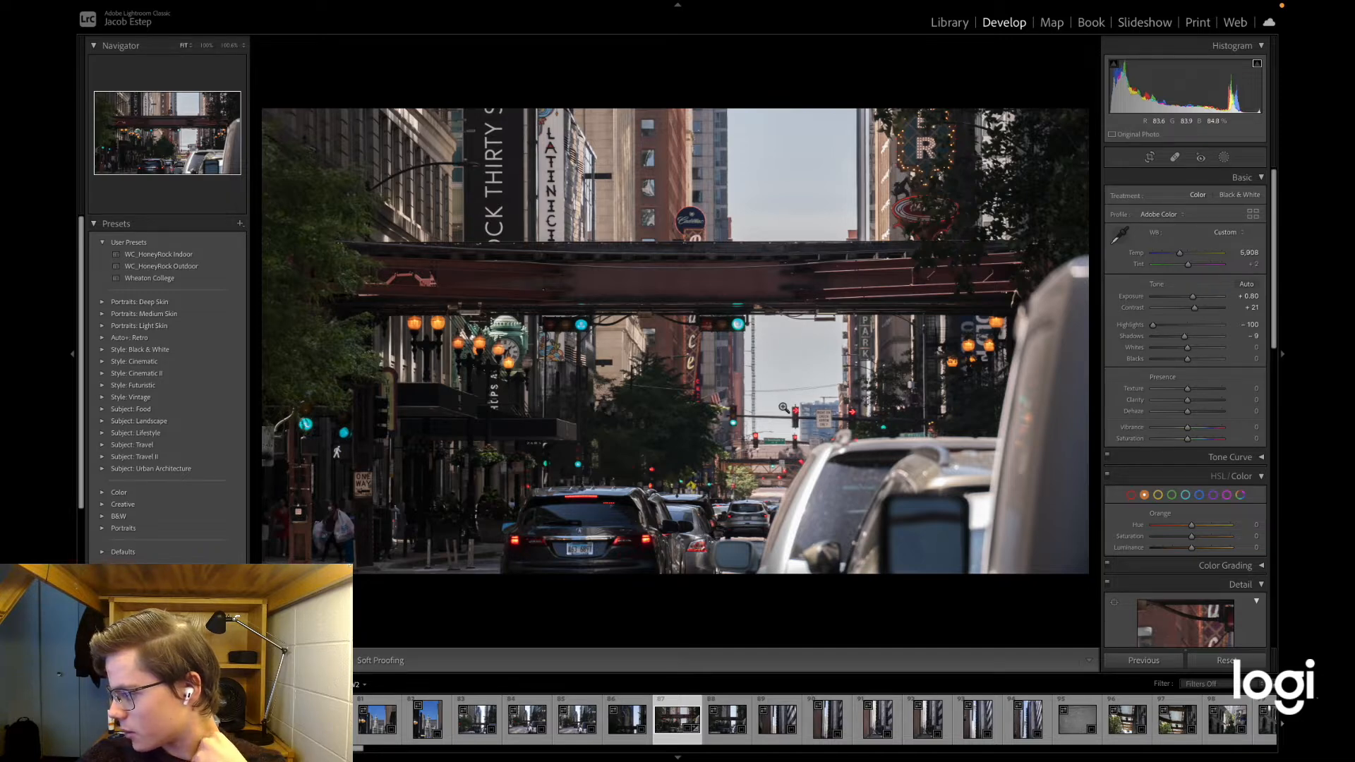
{"action": "left_click", "coordinate": [805, 366]}
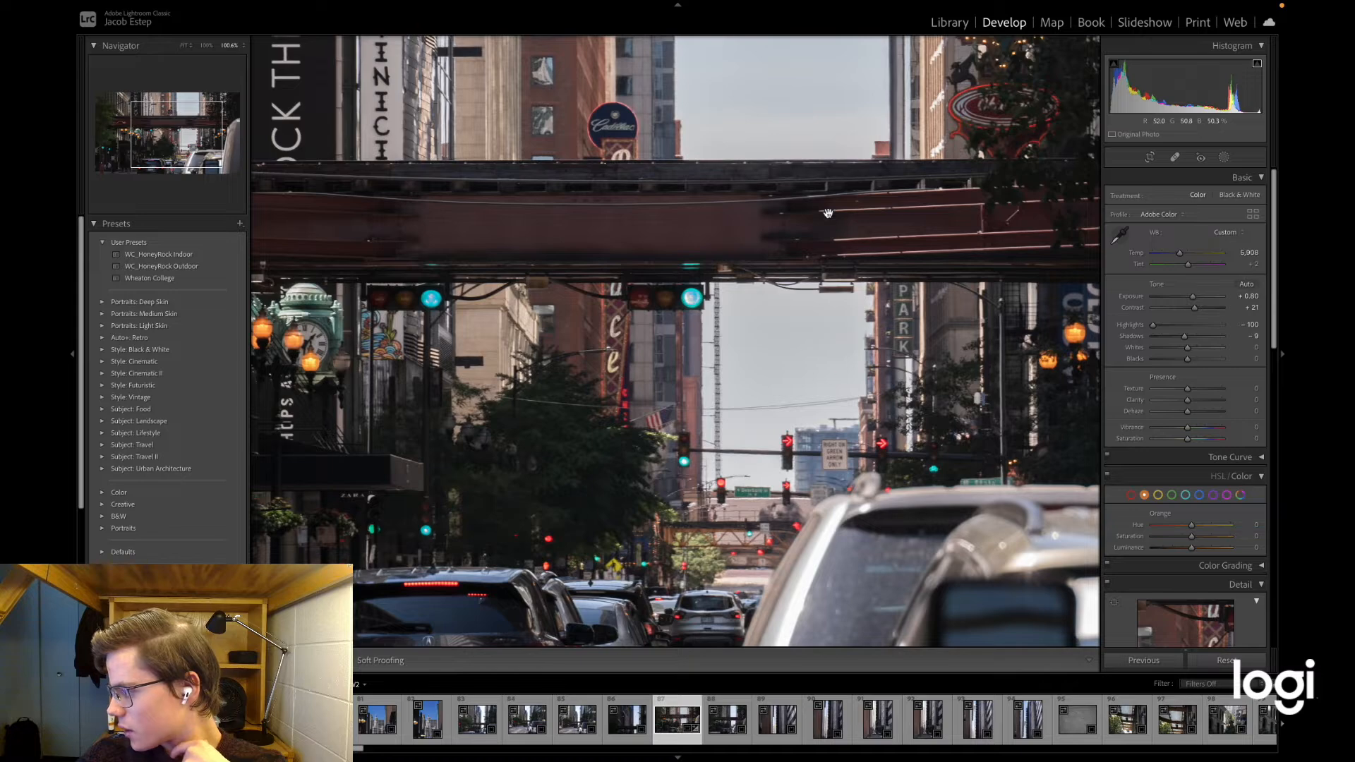
{"action": "left_click", "coordinate": [737, 324]}
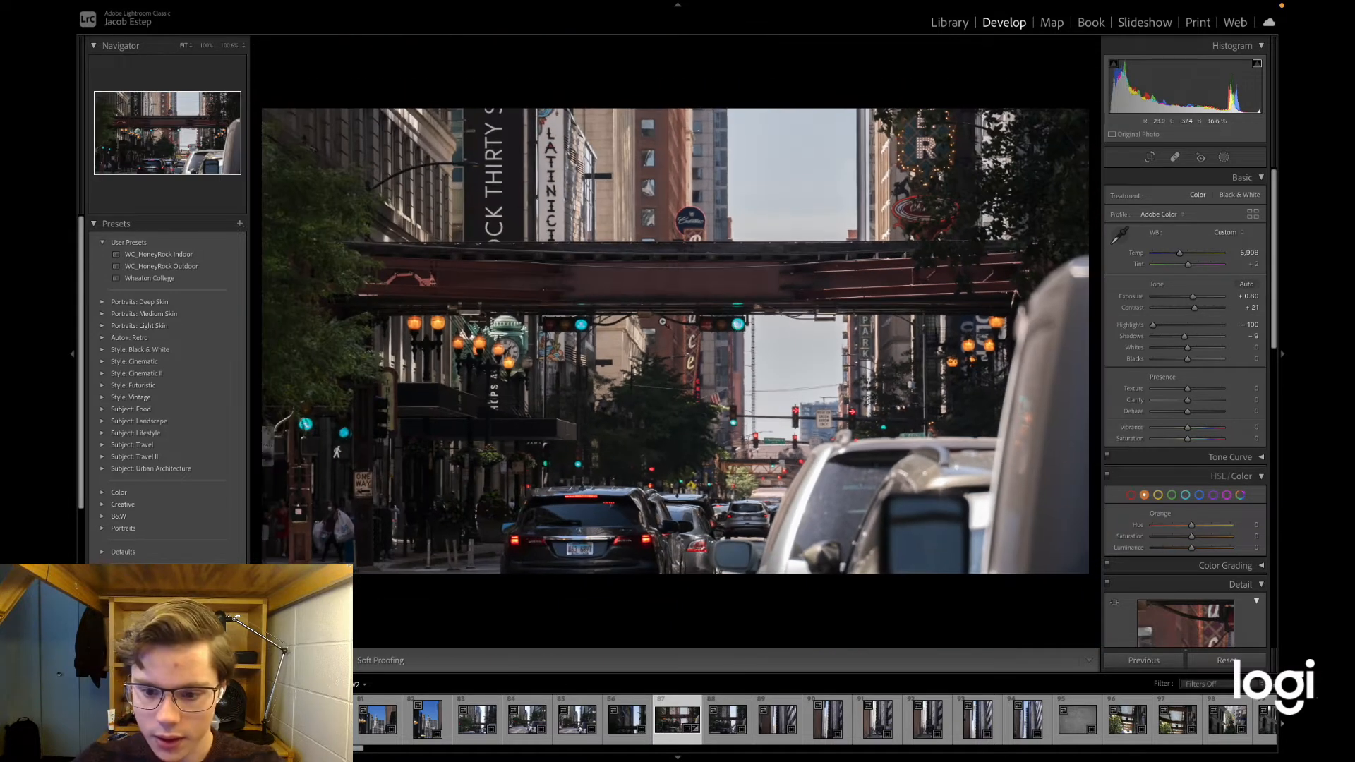
Set Whites and Highlights to -100, raise Shadows to +100 and lower Exposure to -1.15.
{"action": "left_click_drag", "start_coordinate": [1188, 347], "coordinate": [1110, 352]}
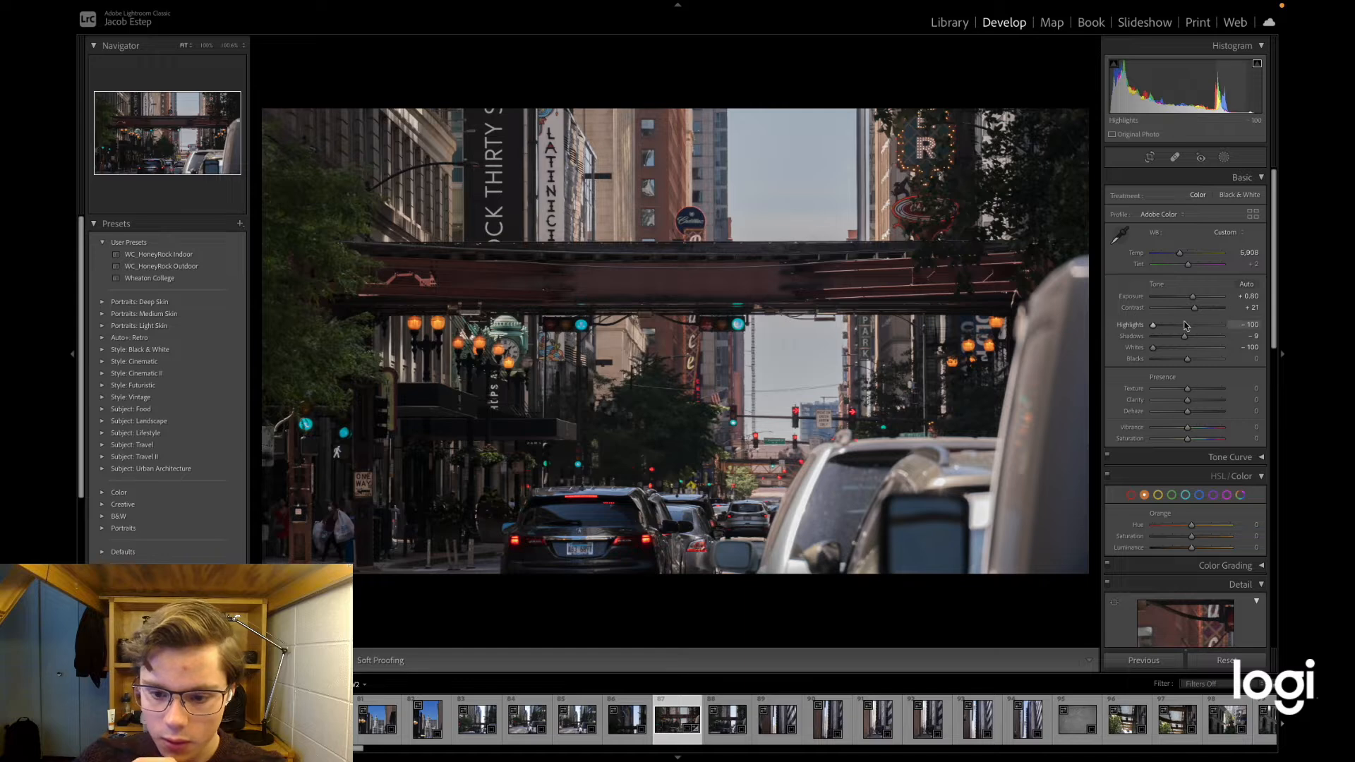
{"action": "left_click_drag", "start_coordinate": [1153, 325], "coordinate": [1179, 326]}
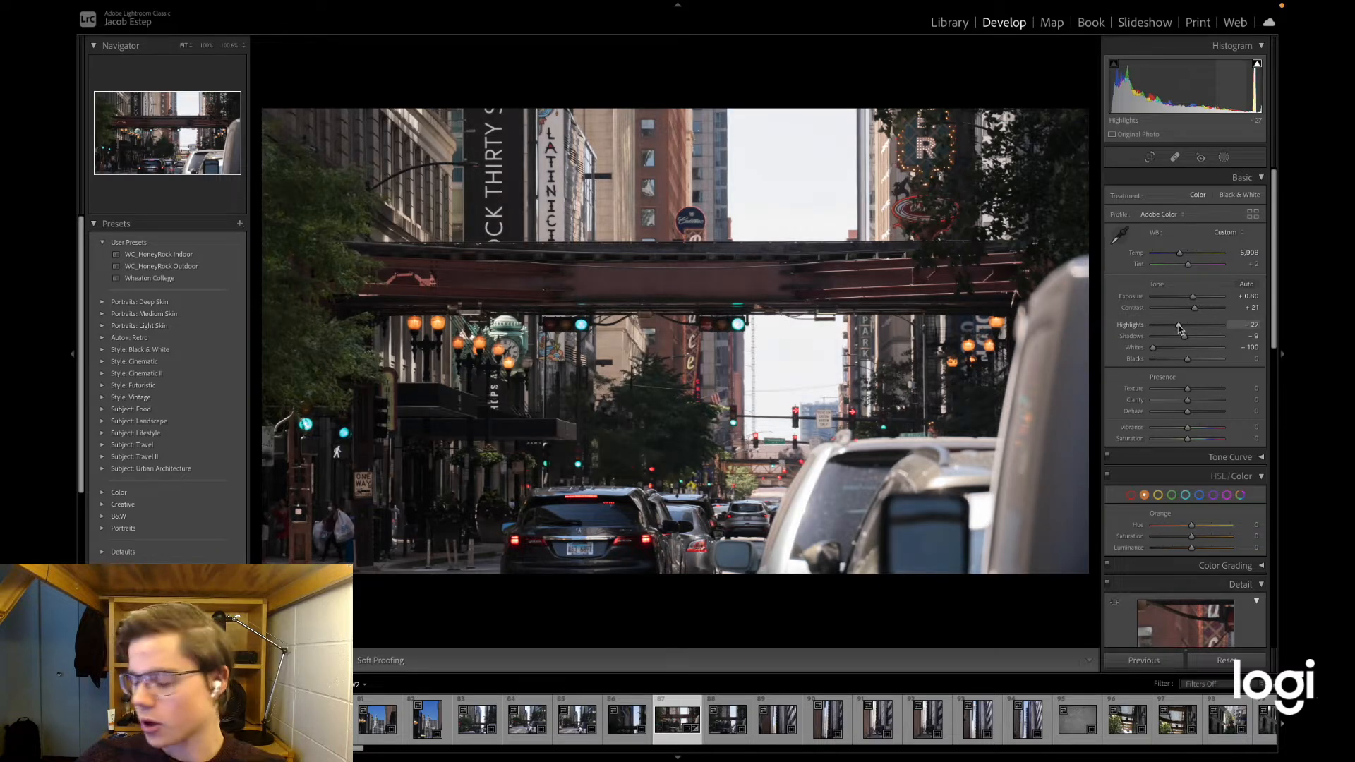
{"action": "mouse_move", "coordinate": [1178, 325]}
{"action": "left_mouse_down"}
{"action": "mouse_move", "coordinate": [1153, 325]}
{"action": "mouse_move", "coordinate": [1217, 339]}
{"action": "mouse_move", "coordinate": [1190, 297]}
{"action": "mouse_move", "coordinate": [1165, 304]}
{"action": "left_mouse_up"}
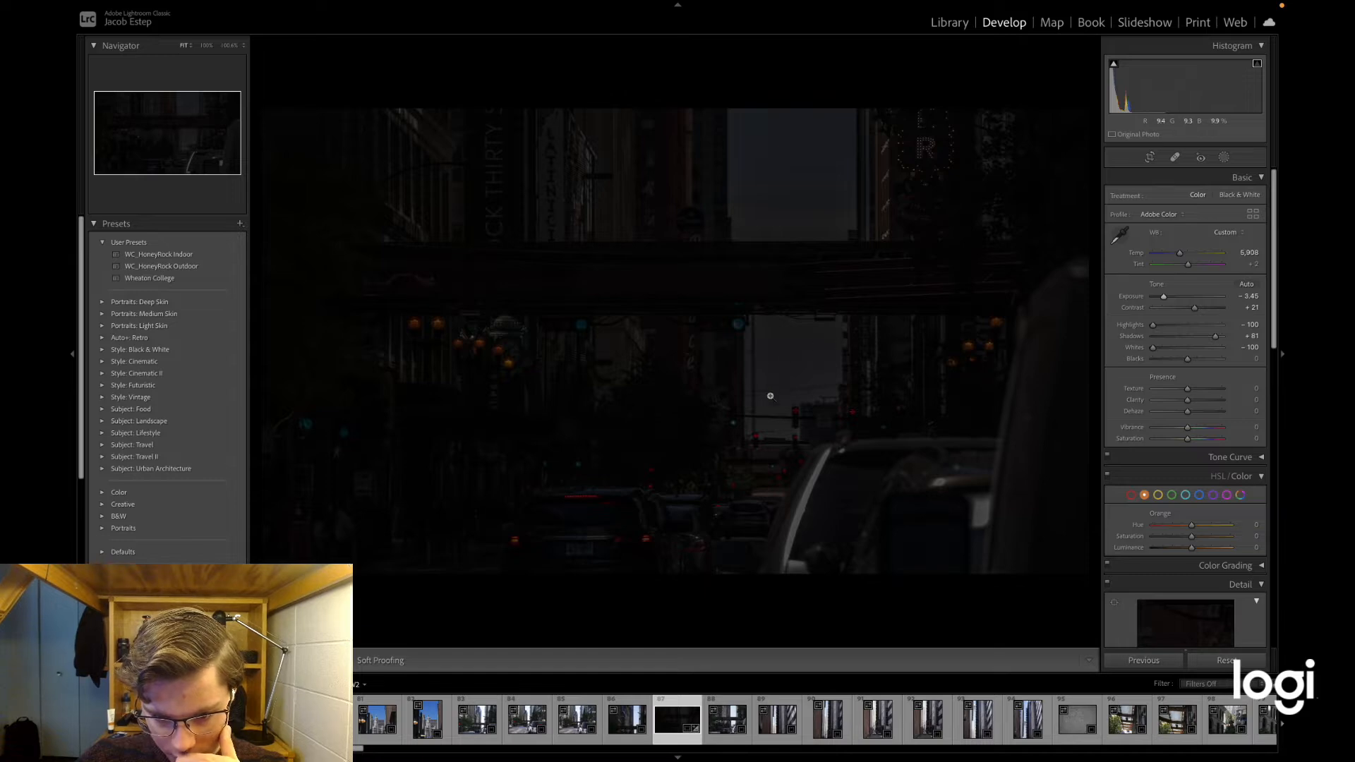
{"action": "left_click_drag", "start_coordinate": [1164, 297], "coordinate": [1226, 338]}
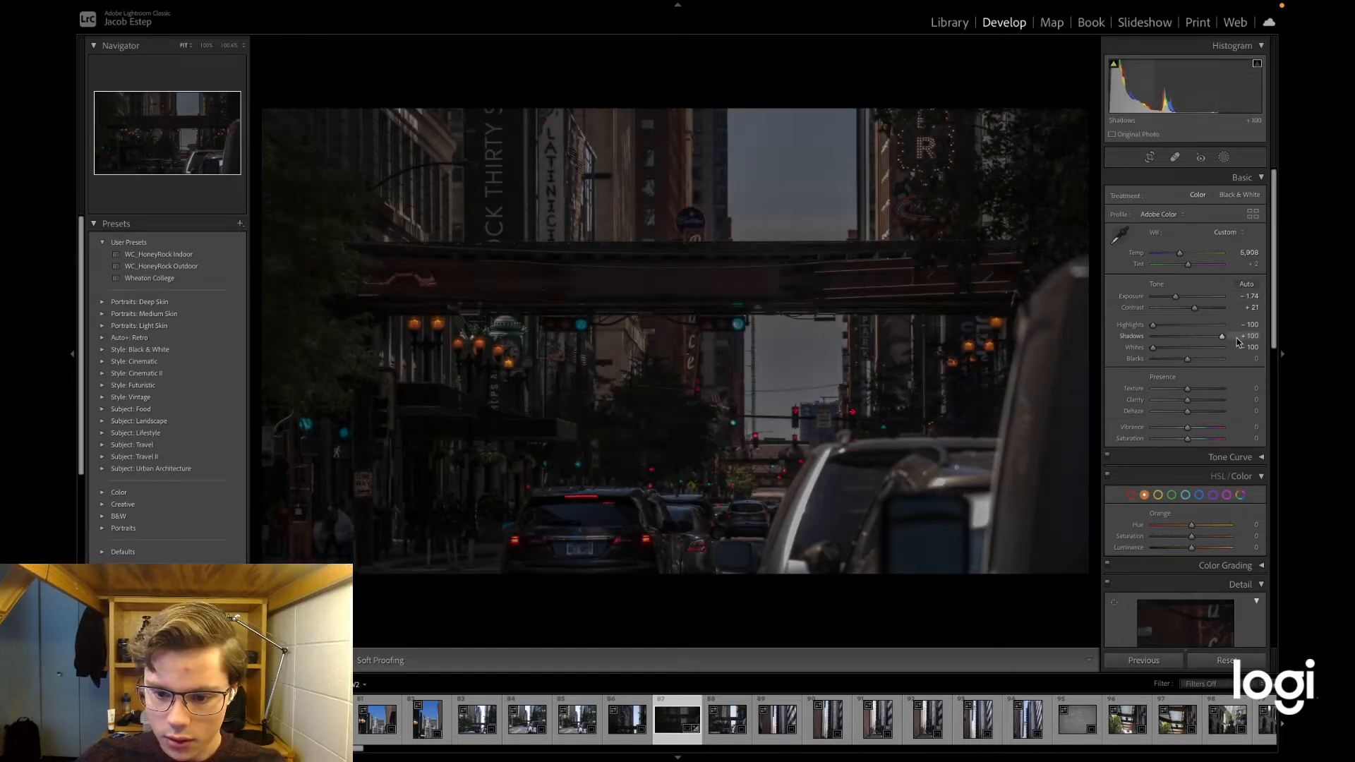
{"action": "mouse_move", "coordinate": [1172, 299]}
{"action": "left_mouse_down"}
{"action": "mouse_move", "coordinate": [1155, 303]}
{"action": "mouse_move", "coordinate": [1181, 304]}
{"action": "left_mouse_up"}
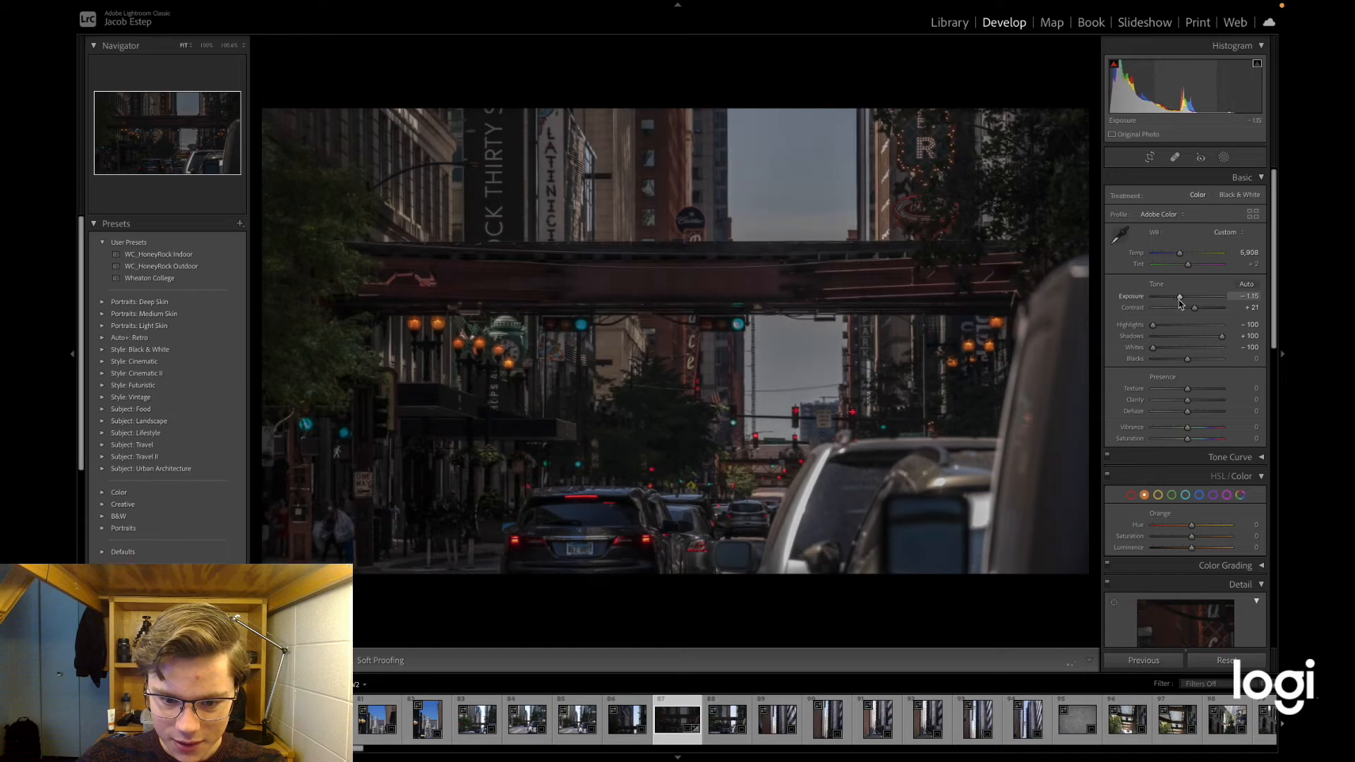
Try a flatter, darker look with Blacks at +100, Exposure at -3.45 and Contrast at -59.
{"action": "left_click", "coordinate": [1179, 361]}
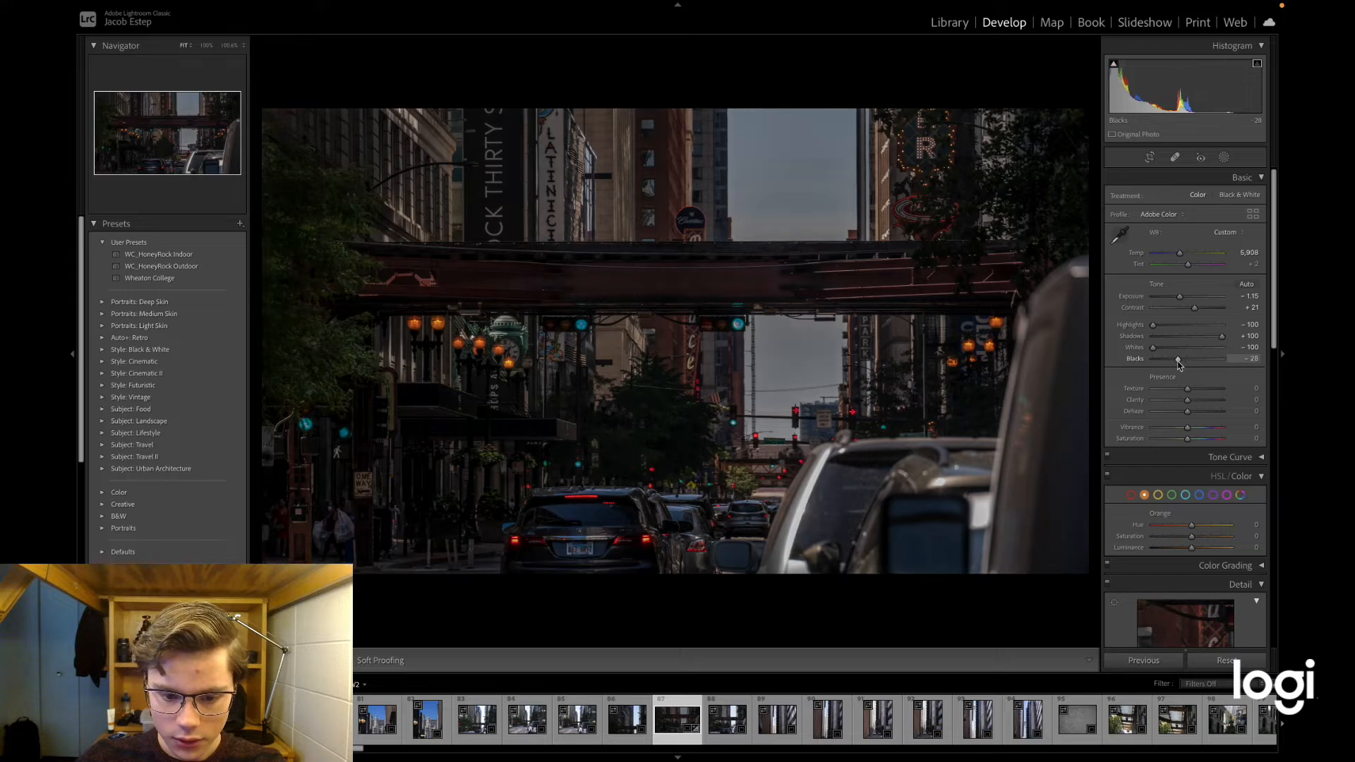
{"action": "left_click_drag", "start_coordinate": [1178, 361], "coordinate": [1214, 360]}
{"action": "left_click_drag", "start_coordinate": [1180, 297], "coordinate": [1176, 301]}
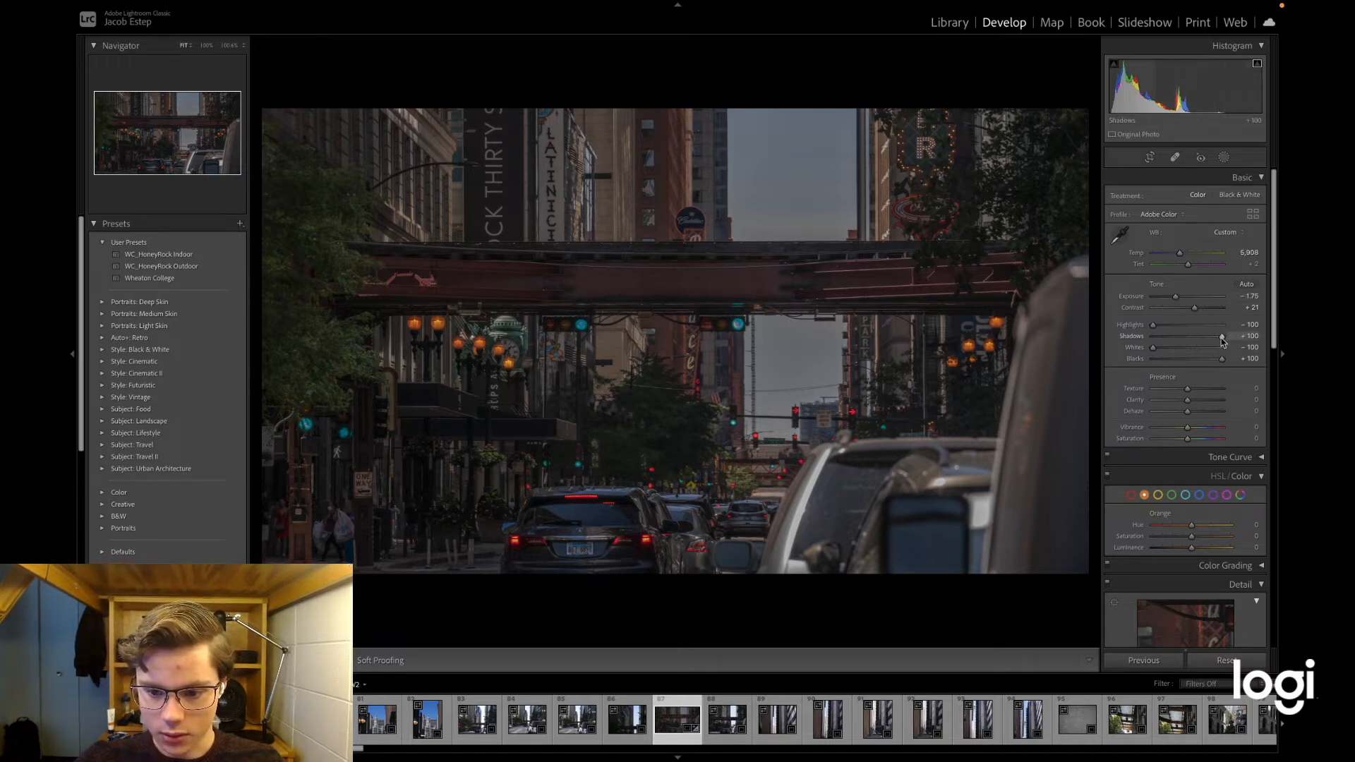
{"action": "left_click_drag", "start_coordinate": [1194, 308], "coordinate": [1167, 309]}
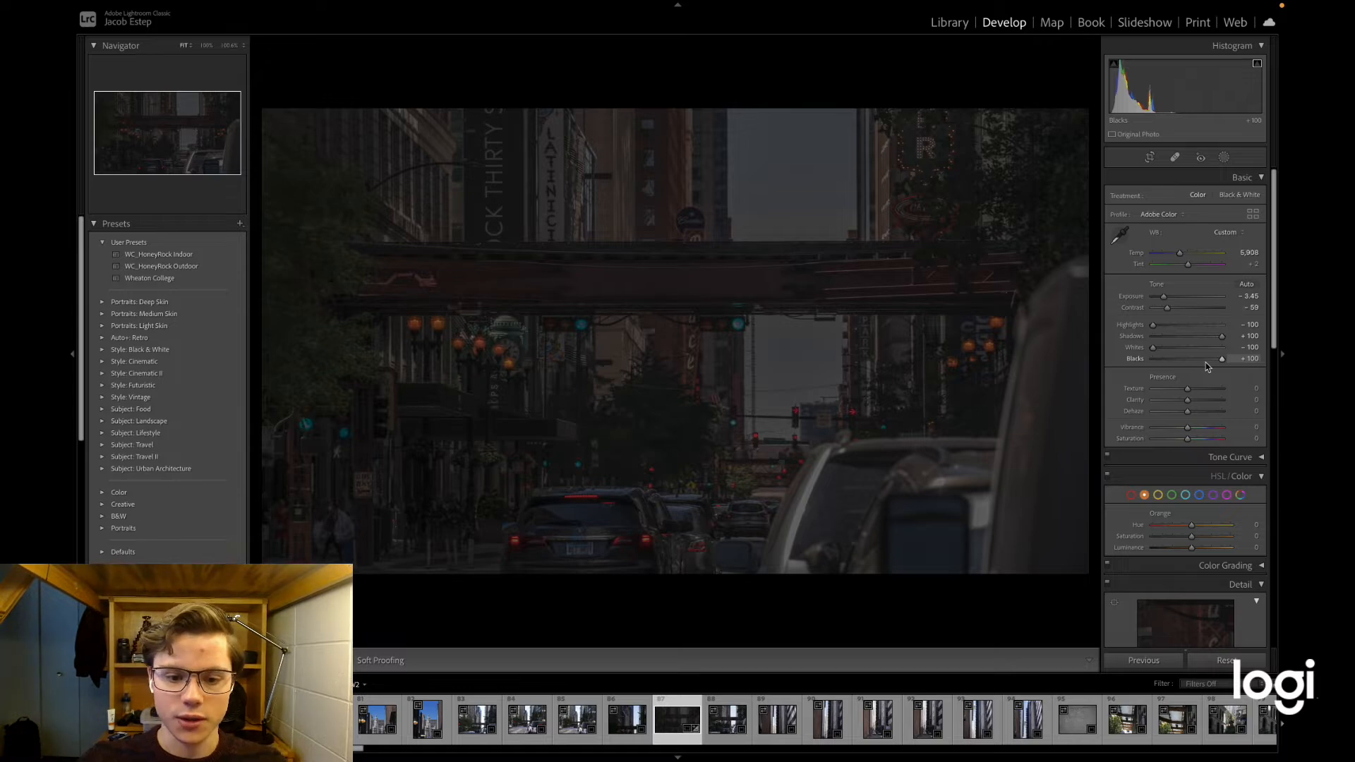
Set Exposure to -1.05, Contrast to -11, Whites to -62 and Blacks to -66.
{"action": "left_click", "coordinate": [1186, 297]}
{"action": "mouse_move", "coordinate": [1186, 298]}
{"action": "left_mouse_down"}
{"action": "mouse_move", "coordinate": [1209, 309]}
{"action": "mouse_move", "coordinate": [1184, 310]}
{"action": "left_mouse_up"}
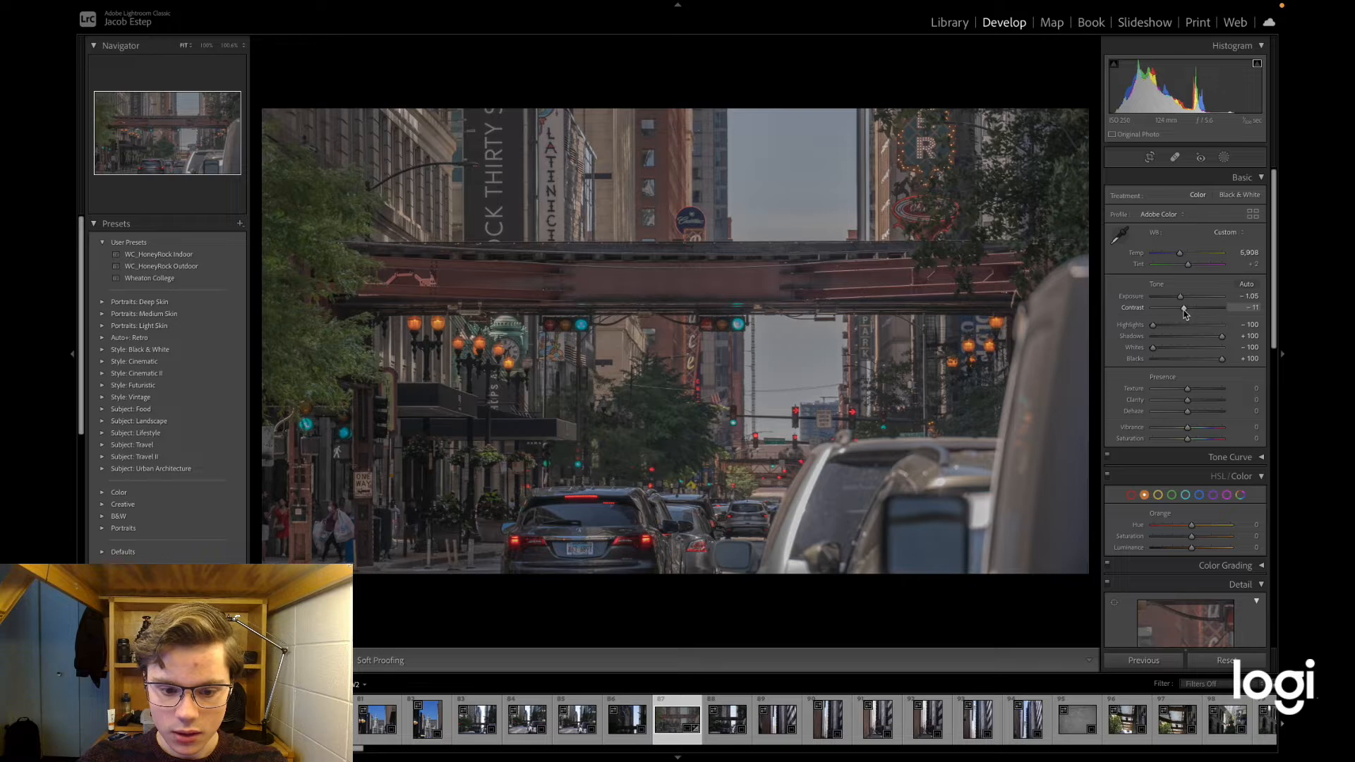
{"action": "left_click_drag", "start_coordinate": [1222, 359], "coordinate": [1187, 360]}
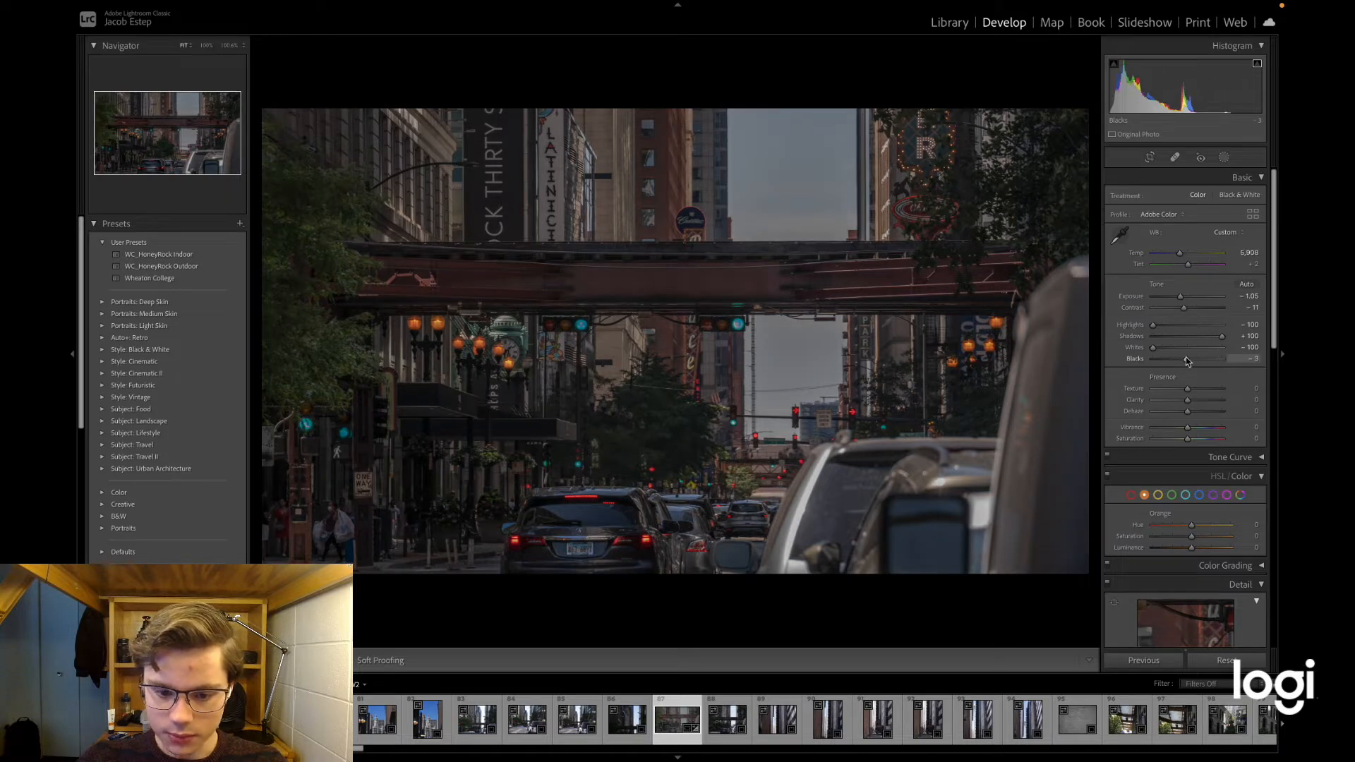
{"action": "left_click", "coordinate": [1189, 348]}
{"action": "mouse_move", "coordinate": [1188, 351]}
{"action": "left_mouse_down"}
{"action": "mouse_move", "coordinate": [1166, 348]}
{"action": "mouse_move", "coordinate": [1170, 361]}
{"action": "left_mouse_up"}
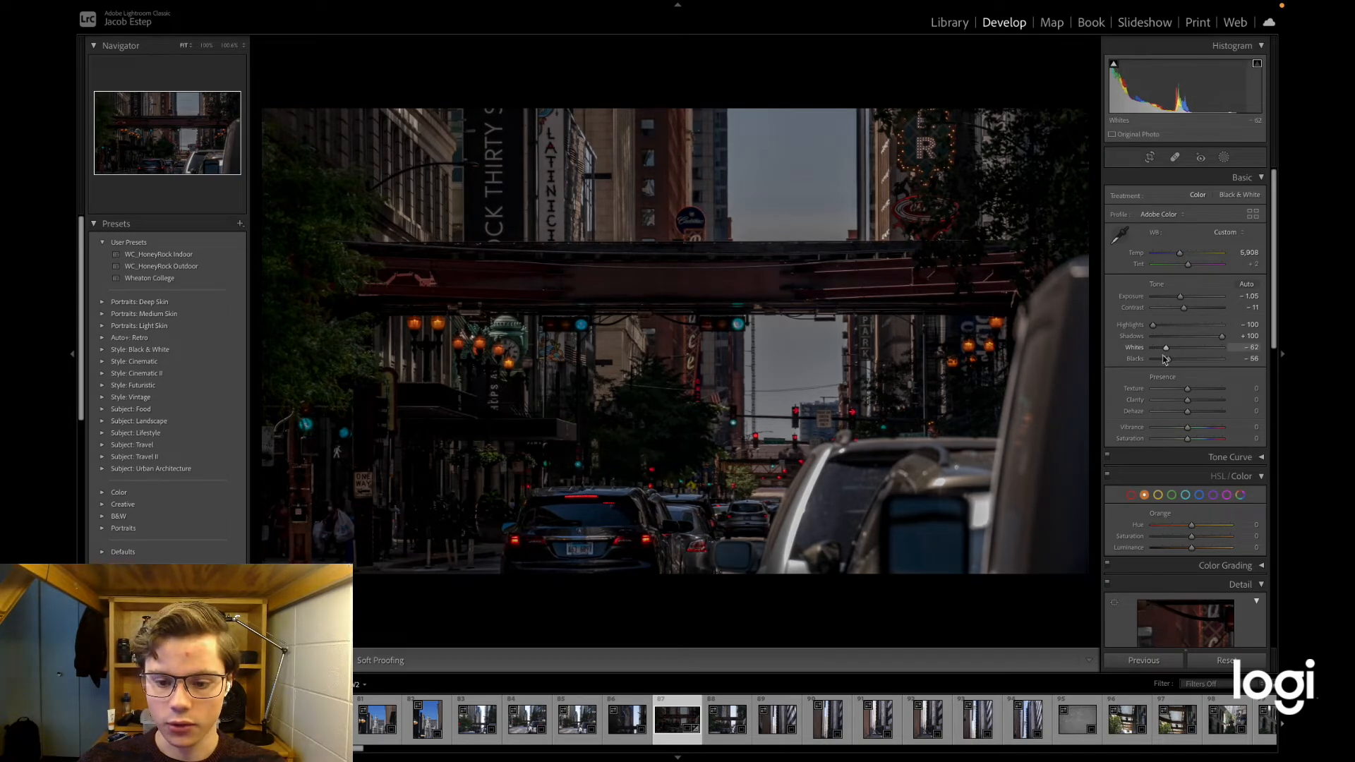
Set Blacks to -43, Contrast to +13 and Exposure to -0.40, keeping Shadows at +100.
{"action": "left_click_drag", "start_coordinate": [1168, 358], "coordinate": [1174, 360]}
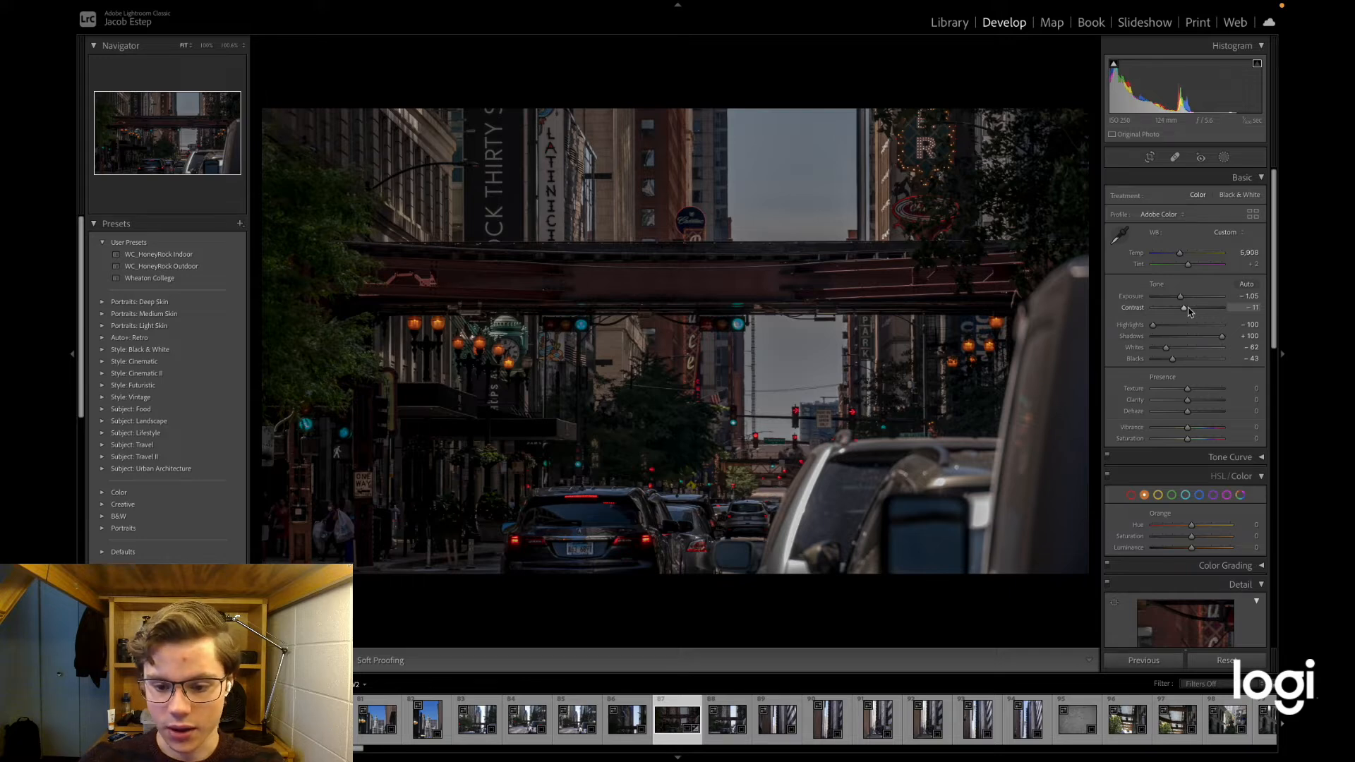
{"action": "left_click_drag", "start_coordinate": [1191, 312], "coordinate": [1188, 304]}
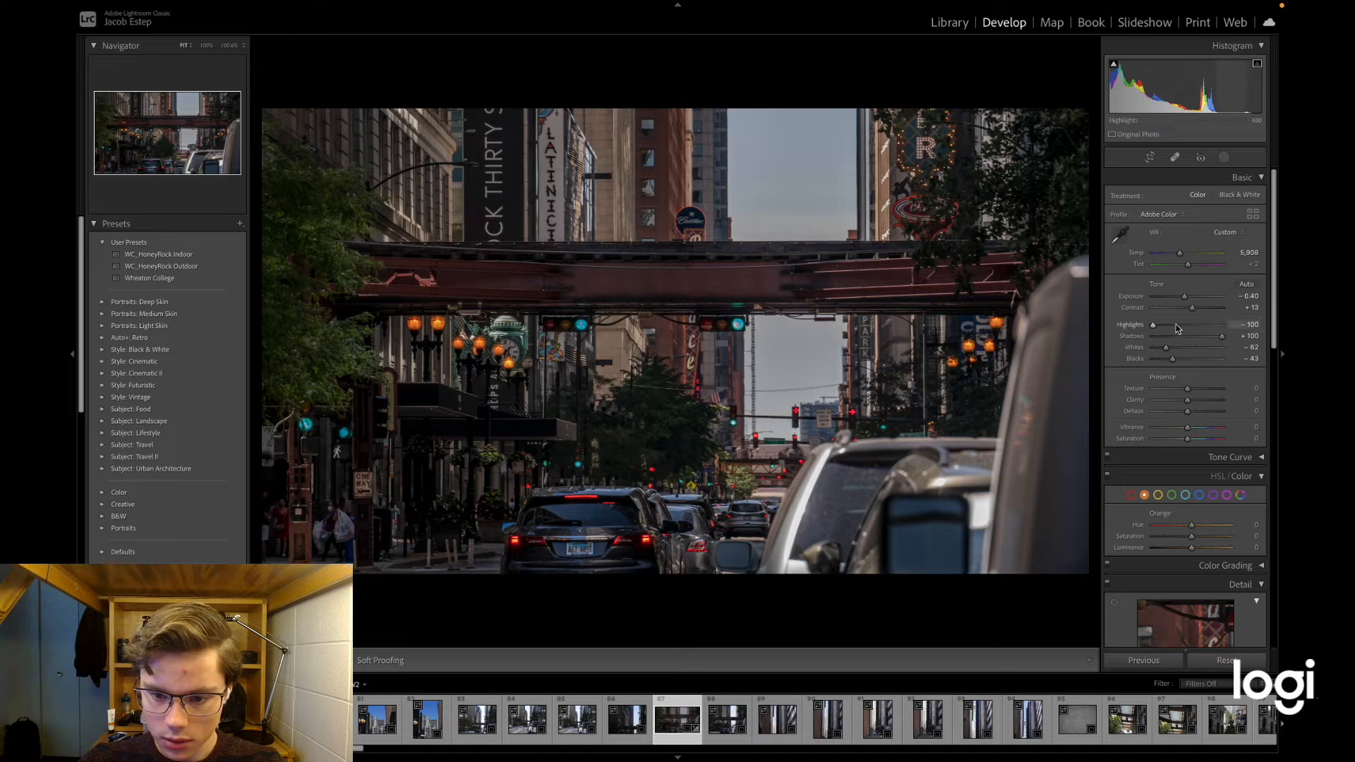
{"action": "left_click_drag", "start_coordinate": [1221, 337], "coordinate": [1268, 335]}
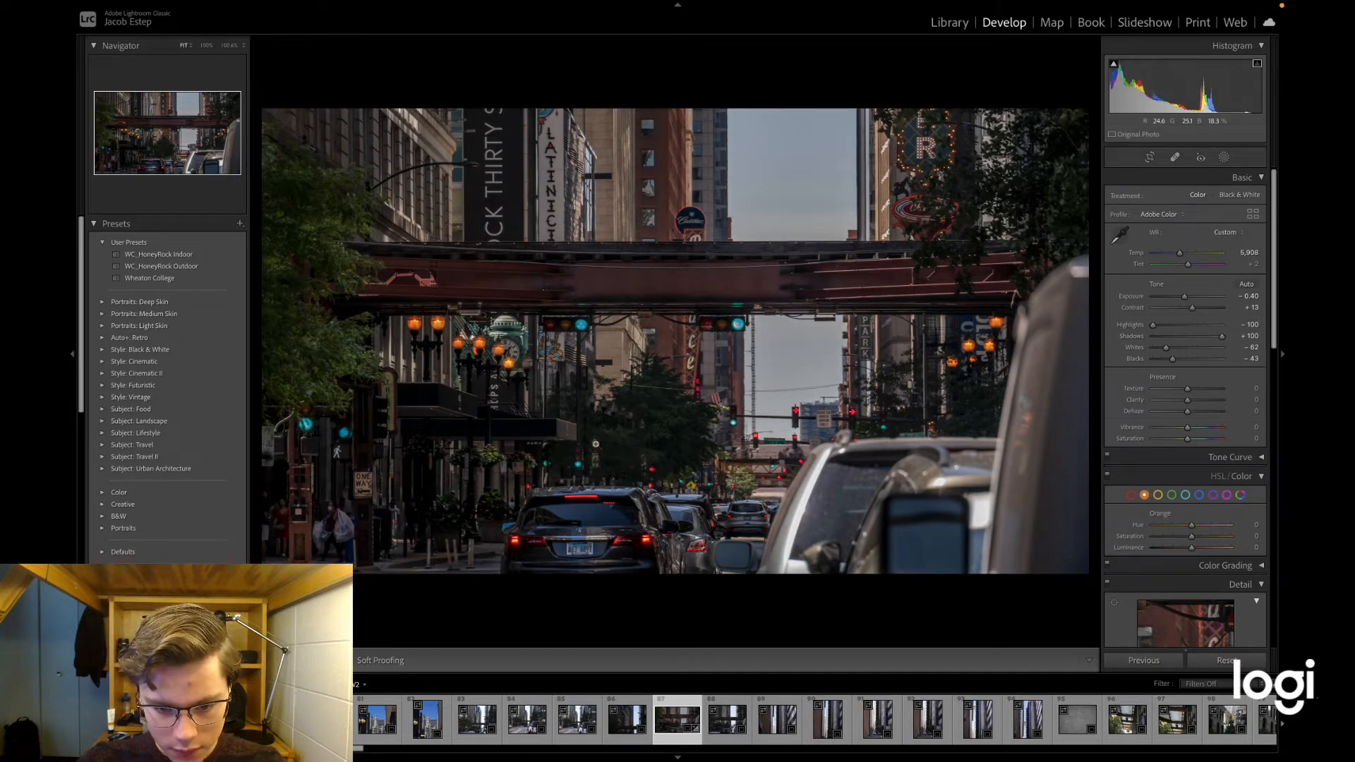
Check the dark tree foliage up close, lower Contrast to +8 and warm the colour temperature to 6,105.
{"action": "left_click", "coordinate": [656, 428]}
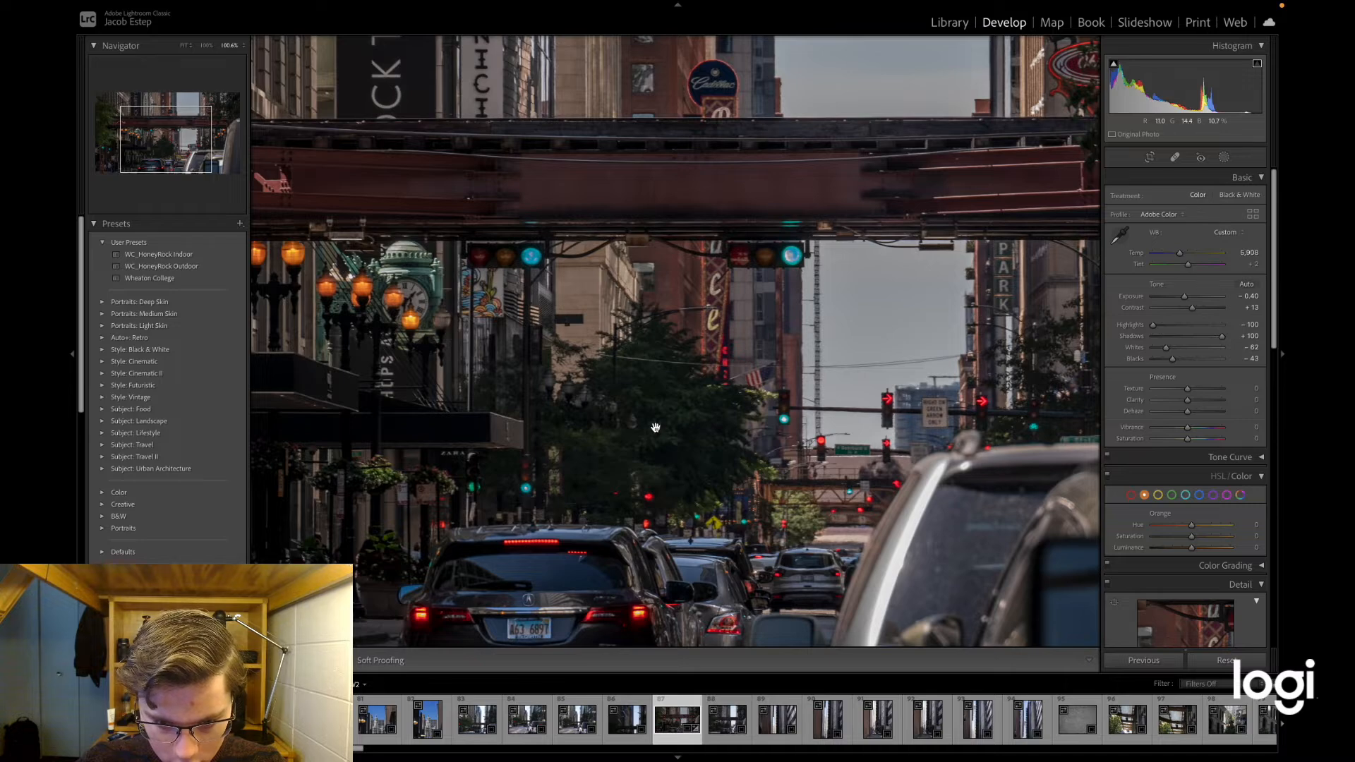
{"action": "key", "text": "super+="}
{"action": "key", "text": "super+="}
{"action": "key", "text": "super+="}
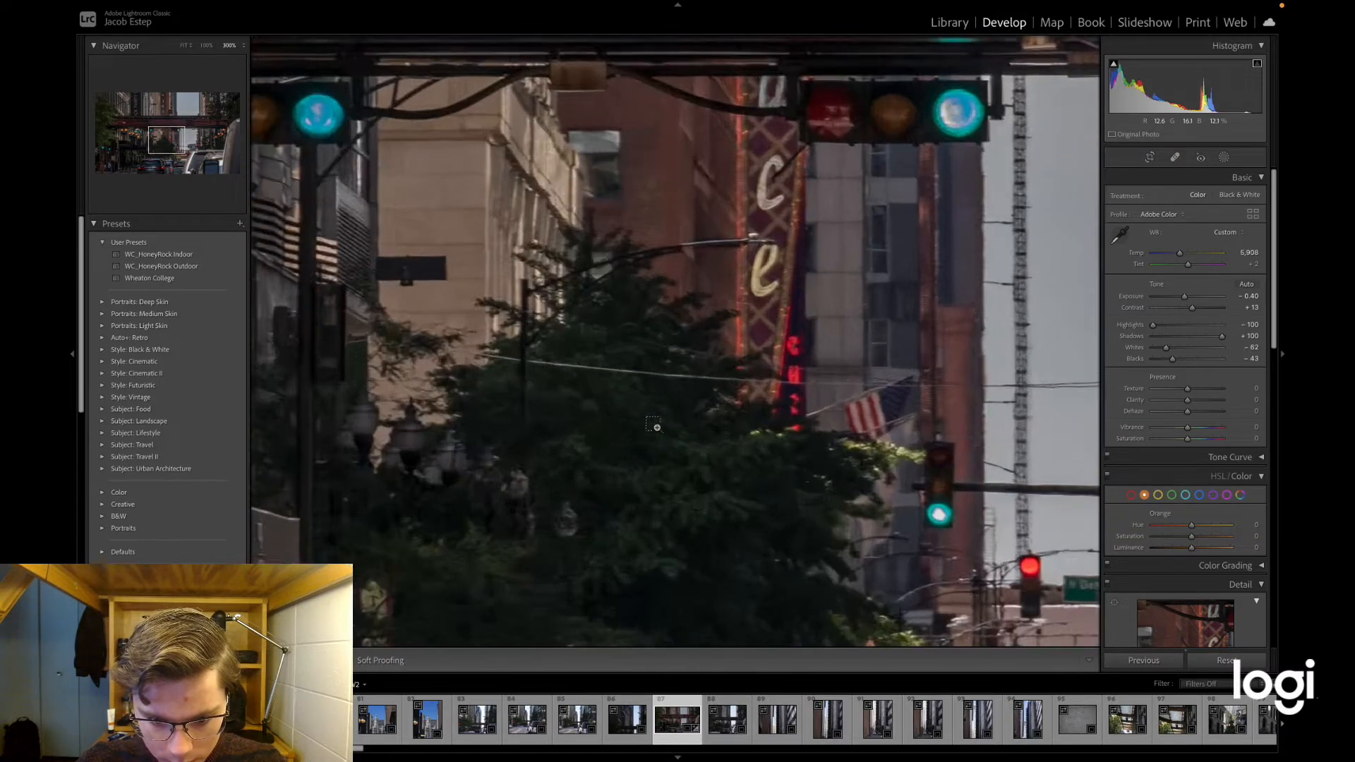
{"action": "left_click_drag", "start_coordinate": [655, 427], "coordinate": [712, 253]}
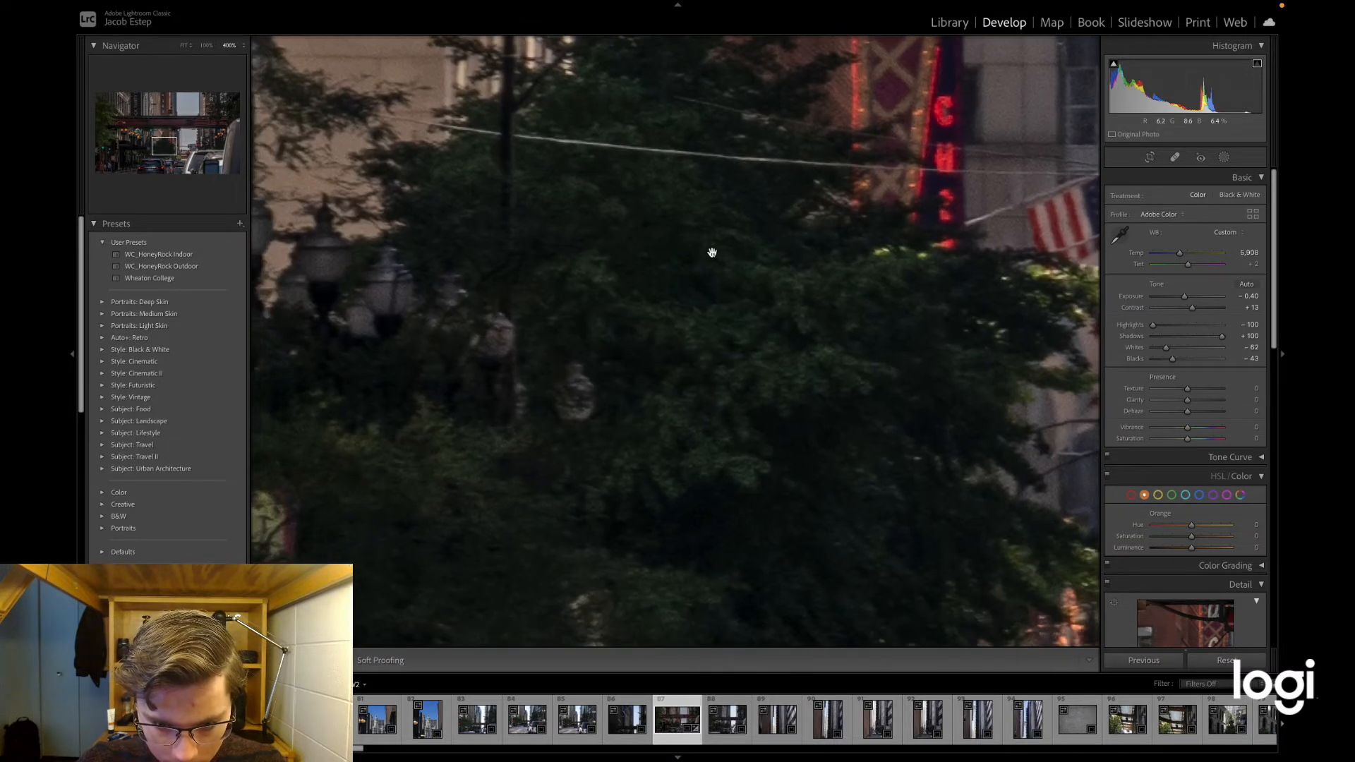
{"action": "left_click_drag", "start_coordinate": [1191, 310], "coordinate": [1190, 309]}
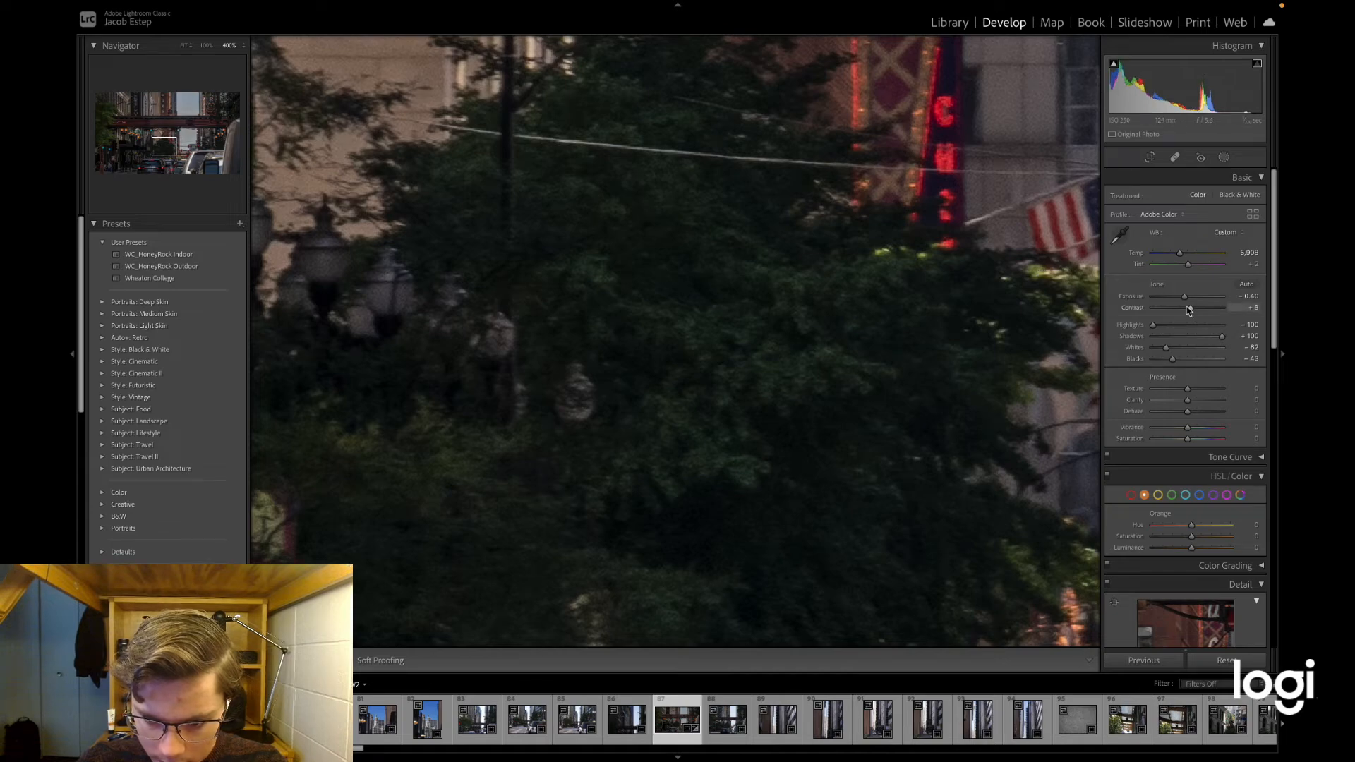
{"action": "key", "text": "super+minus"}
{"action": "key", "text": "super+minus"}
{"action": "key", "text": "super+minus"}
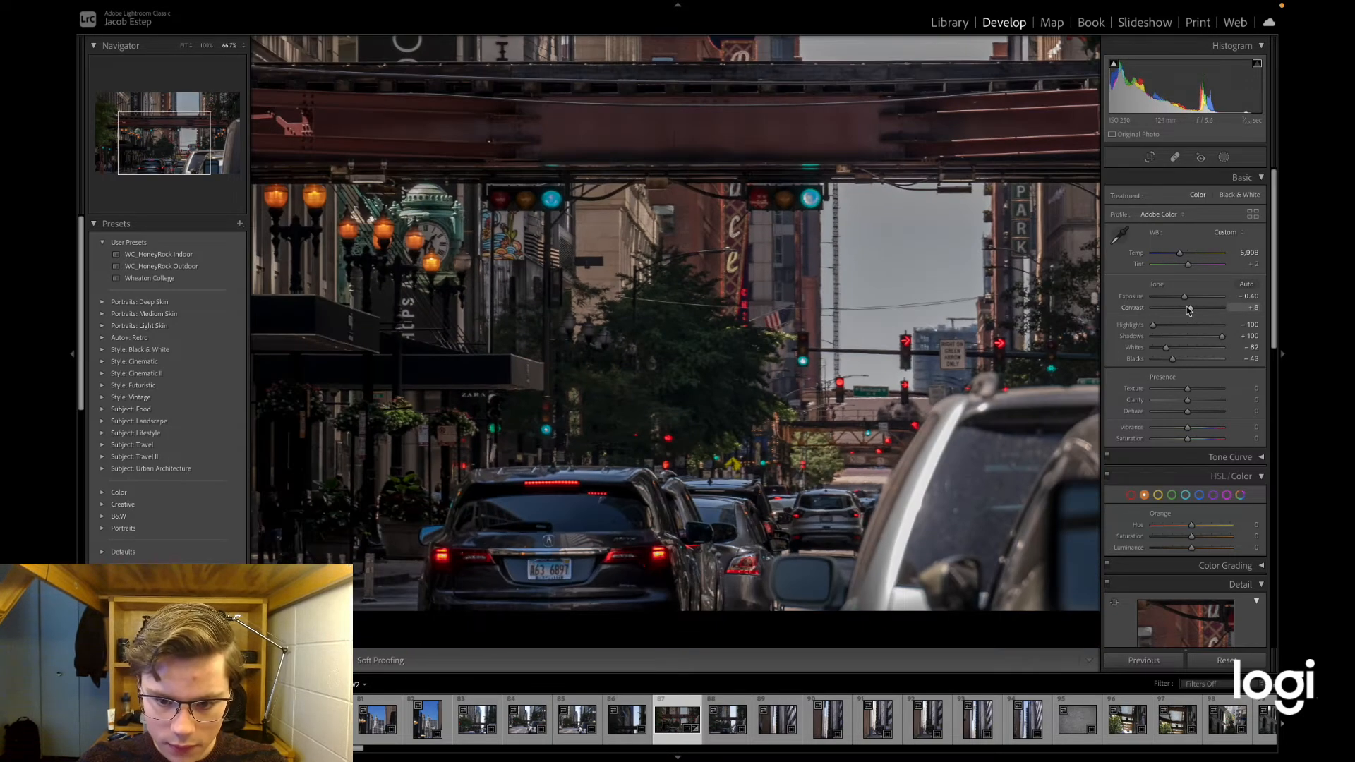
{"action": "key", "text": "super+minus"}
{"action": "key", "text": "super+equal"}
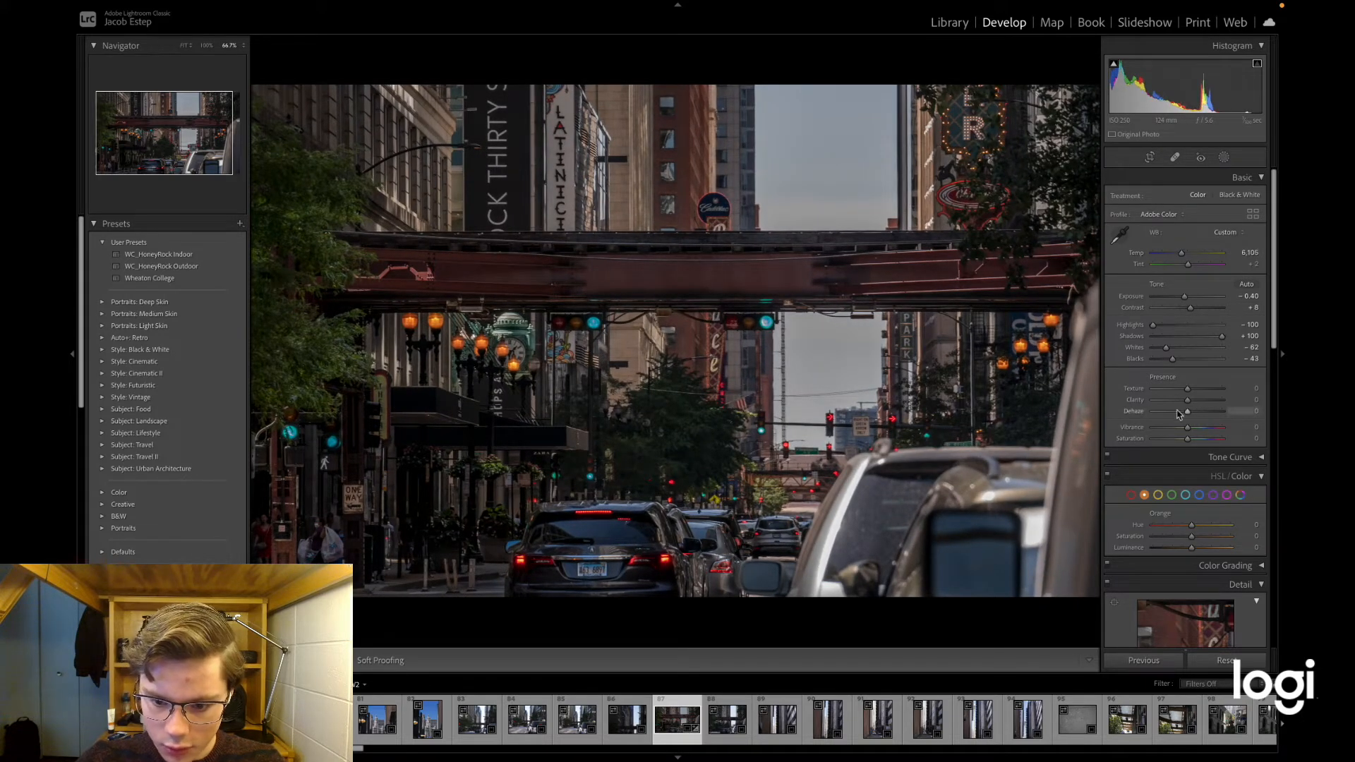
In the HSL/Color adjustments, set the Aqua saturation to -2.
{"action": "scroll", "coordinate": [1190, 406], "scroll_direction": "down", "scroll_amount": 3}
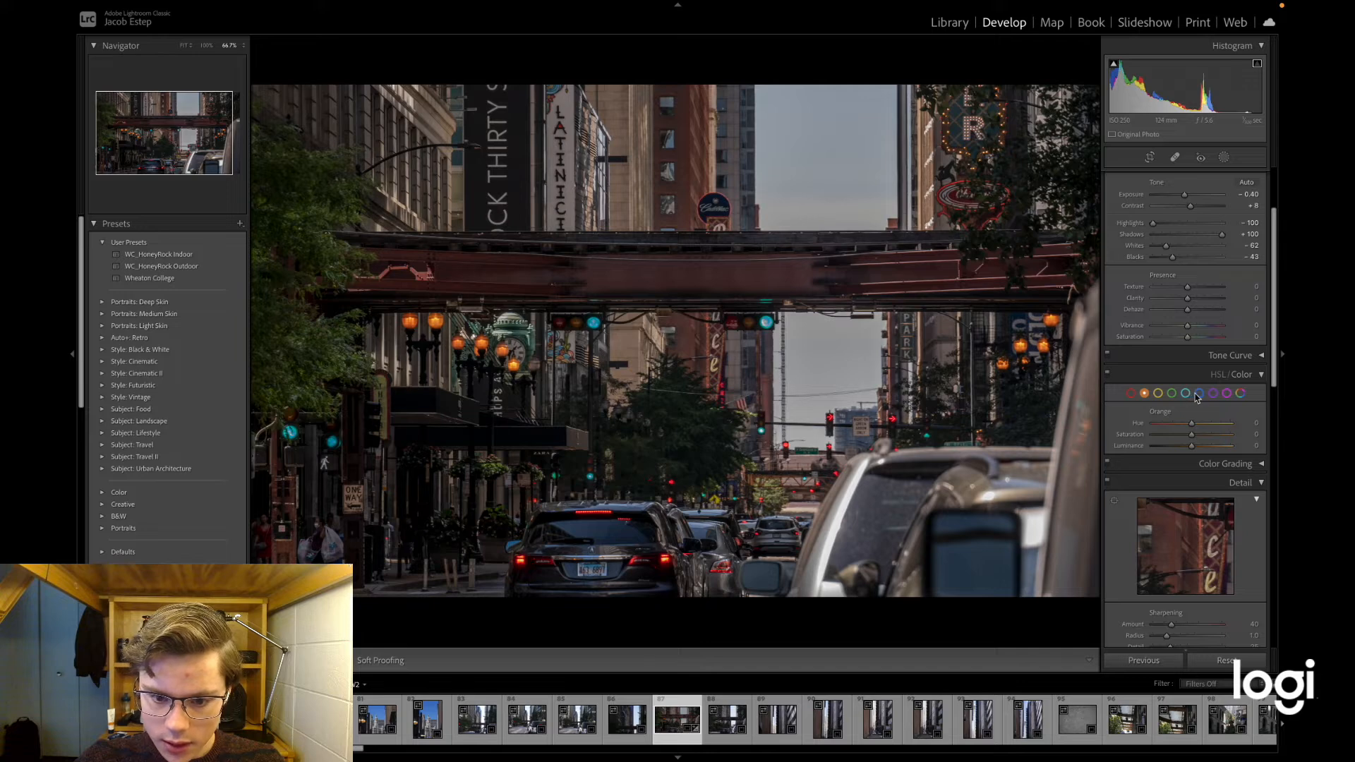
{"action": "left_click", "coordinate": [1199, 394]}
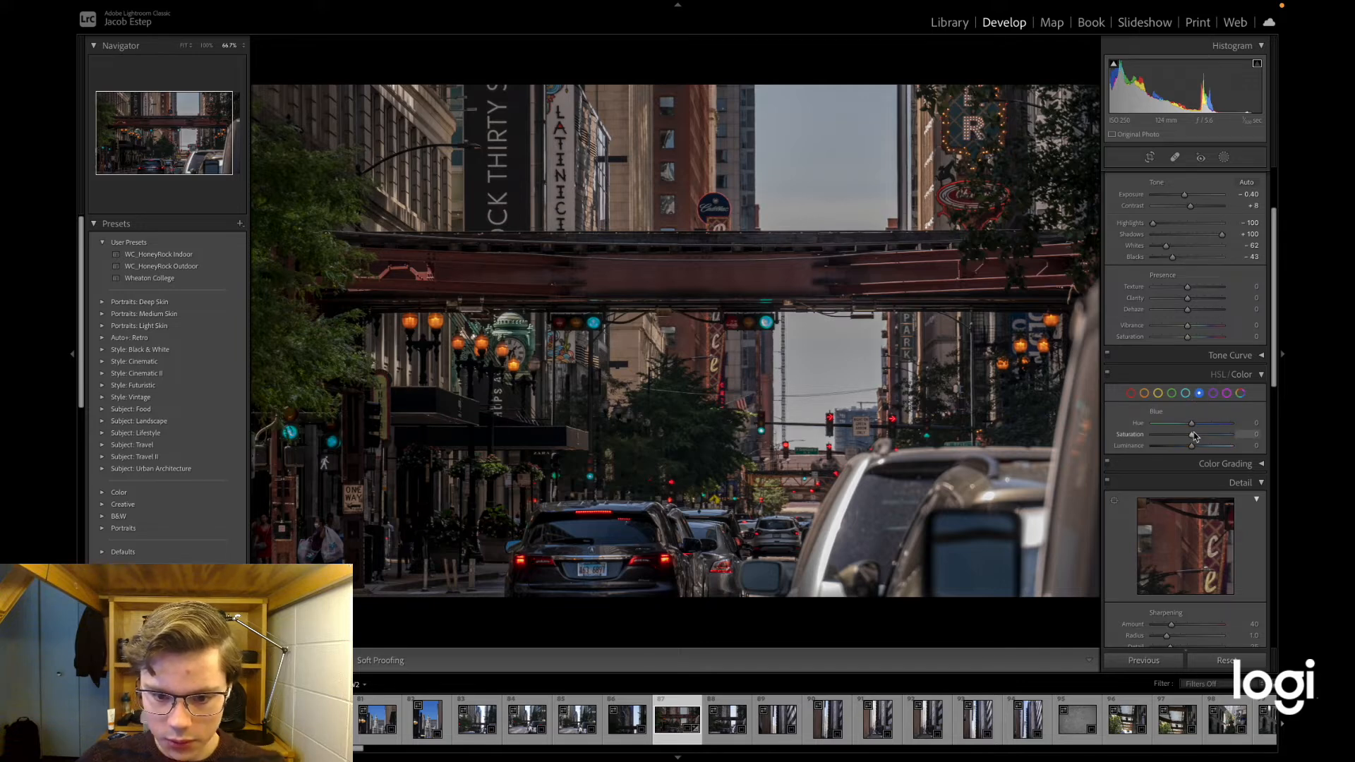
{"action": "left_click", "coordinate": [1186, 393]}
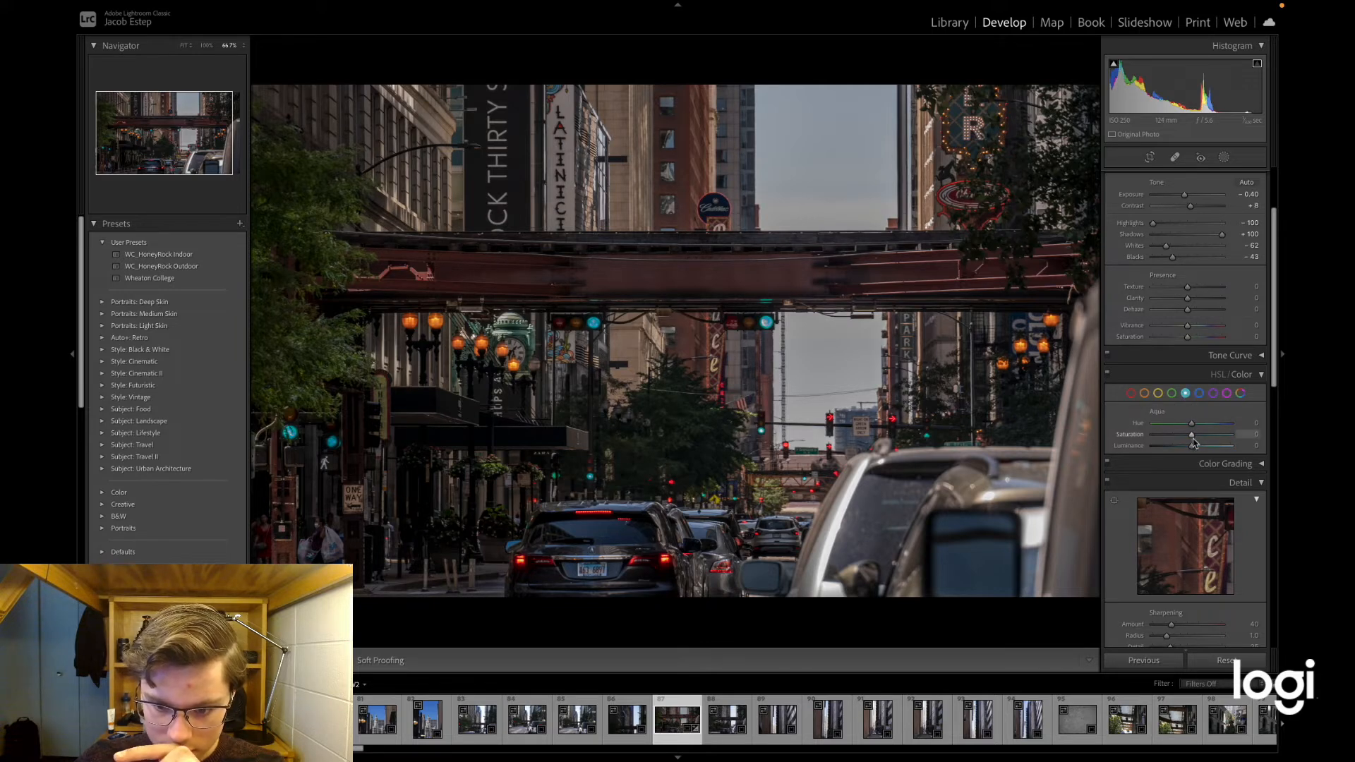
{"action": "left_click_drag", "start_coordinate": [1204, 439], "coordinate": [1111, 437]}
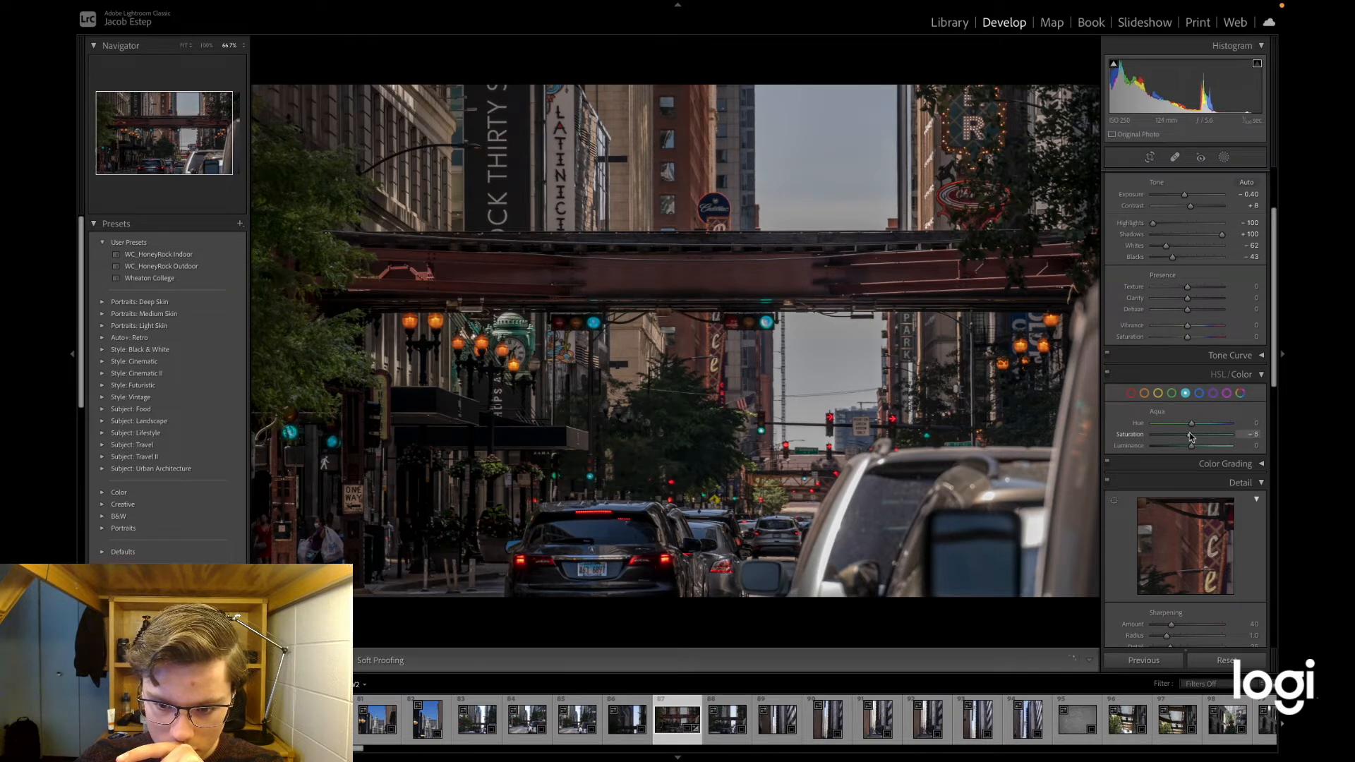
Search the commands for "sky" and create a new mask with Select Sky.
{"action": "mouse_move", "coordinate": [327, 5]}
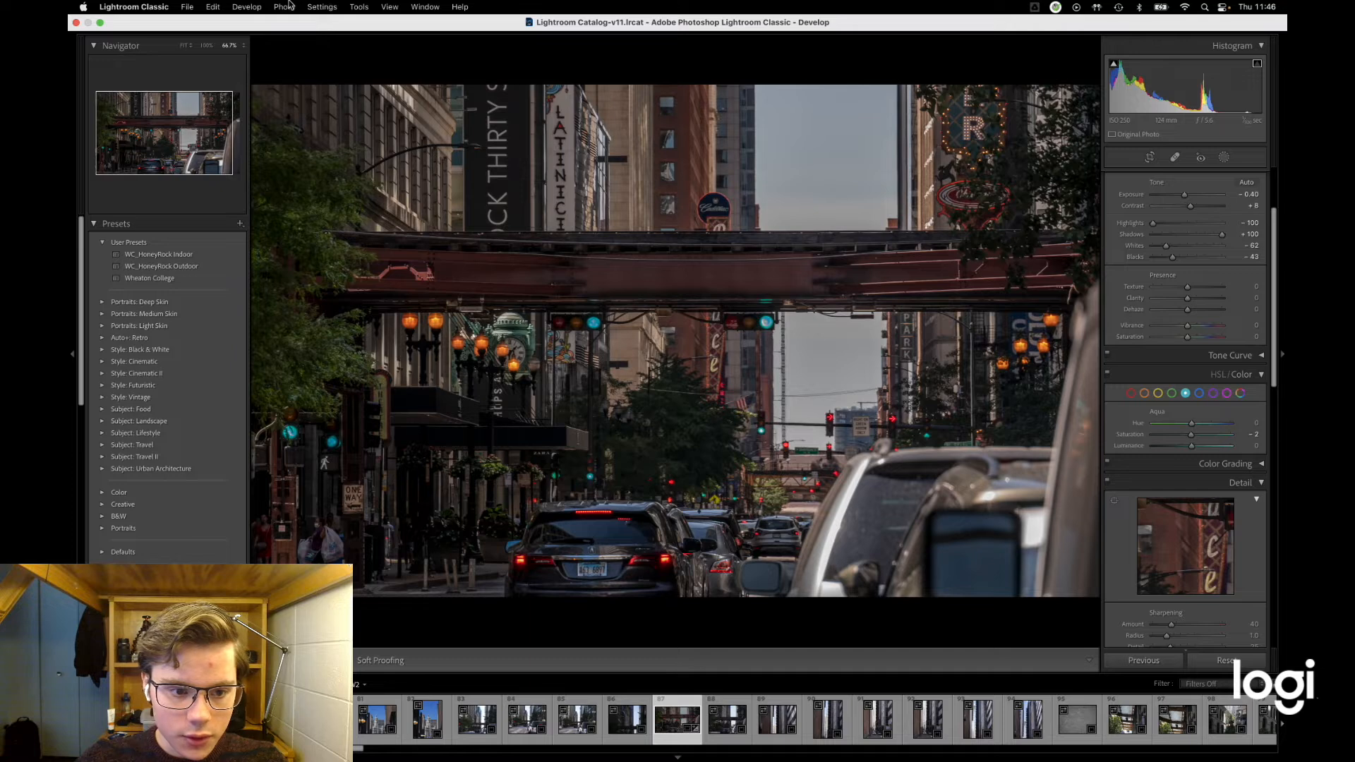
{"action": "left_click", "coordinate": [460, 7]}
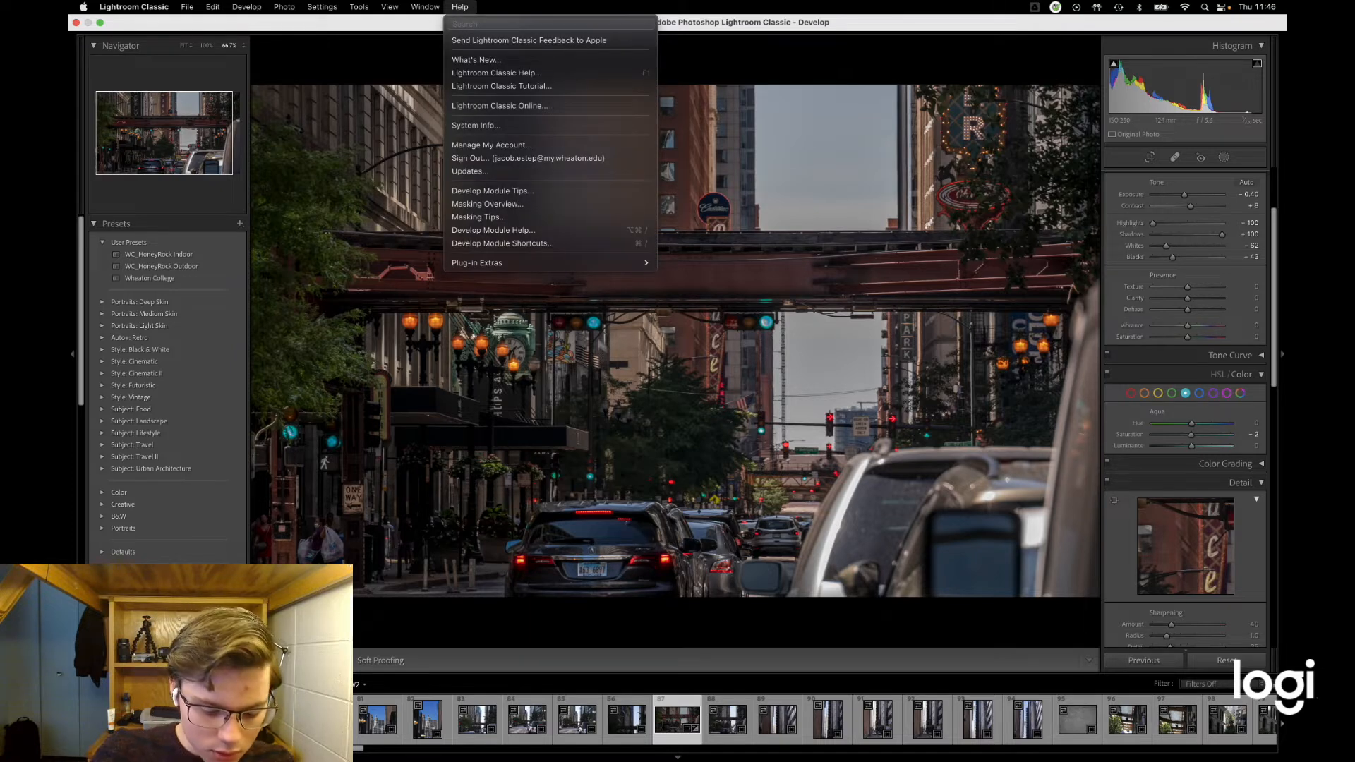
{"action": "type", "text": "sky"}
{"action": "mouse_move", "coordinate": [492, 47]}
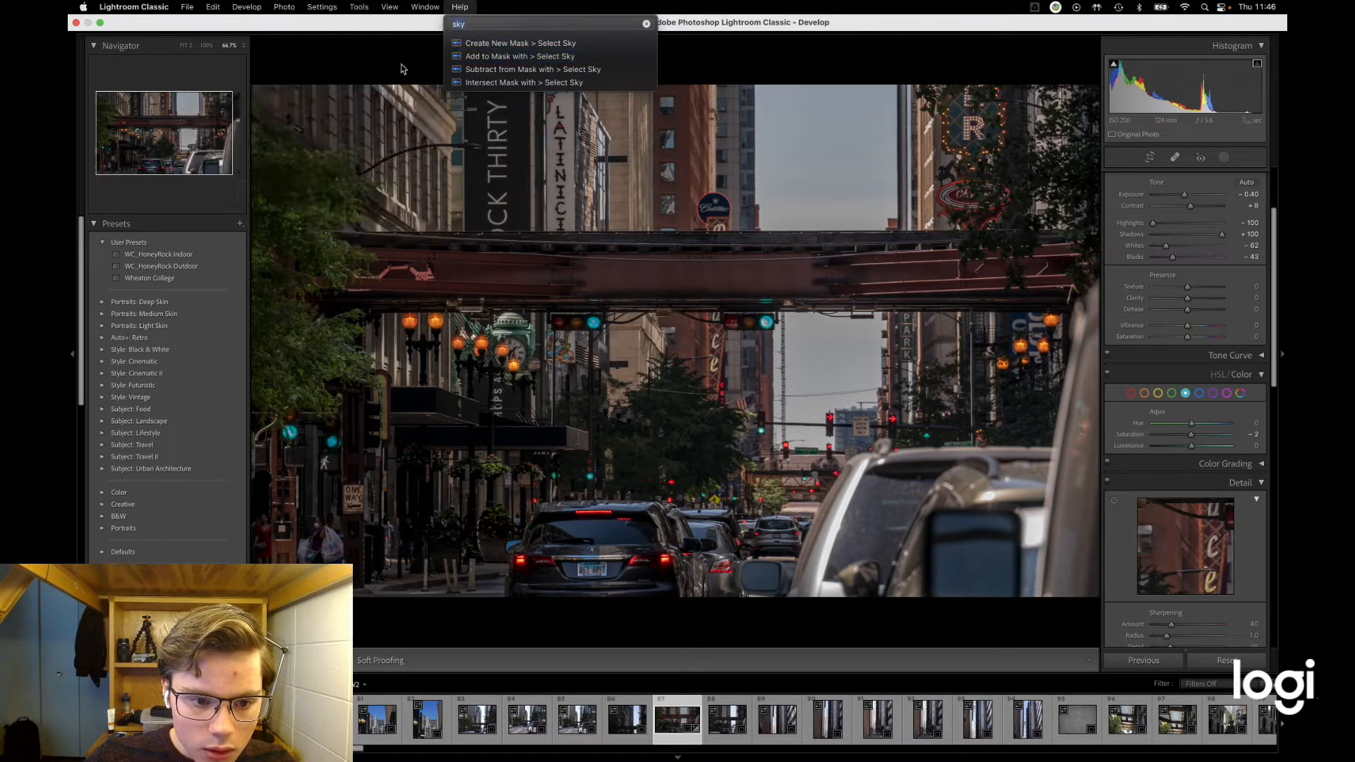
{"action": "left_click", "coordinate": [492, 44]}
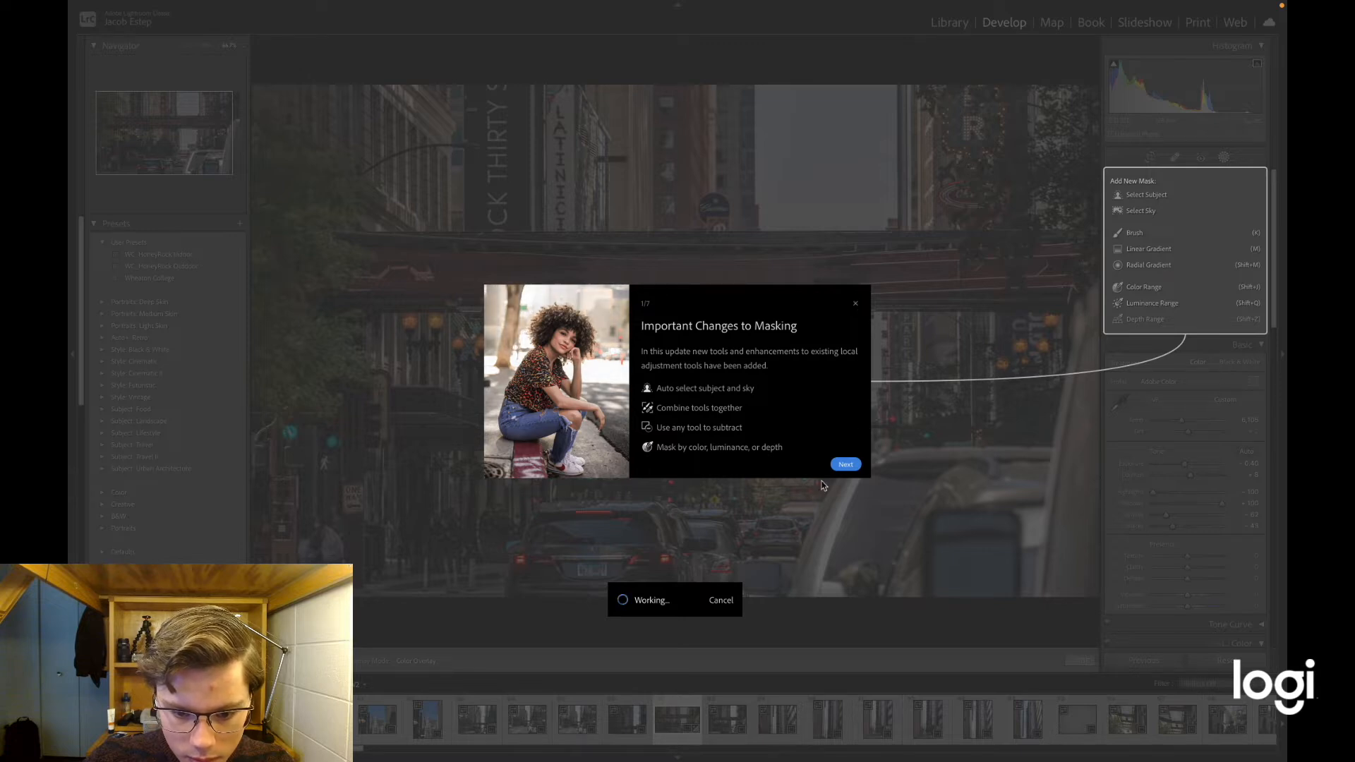
Go through all pages of the Important Changes to Masking introduction and close it.
{"action": "left_click", "coordinate": [846, 465]}
{"action": "left_click", "coordinate": [846, 464]}
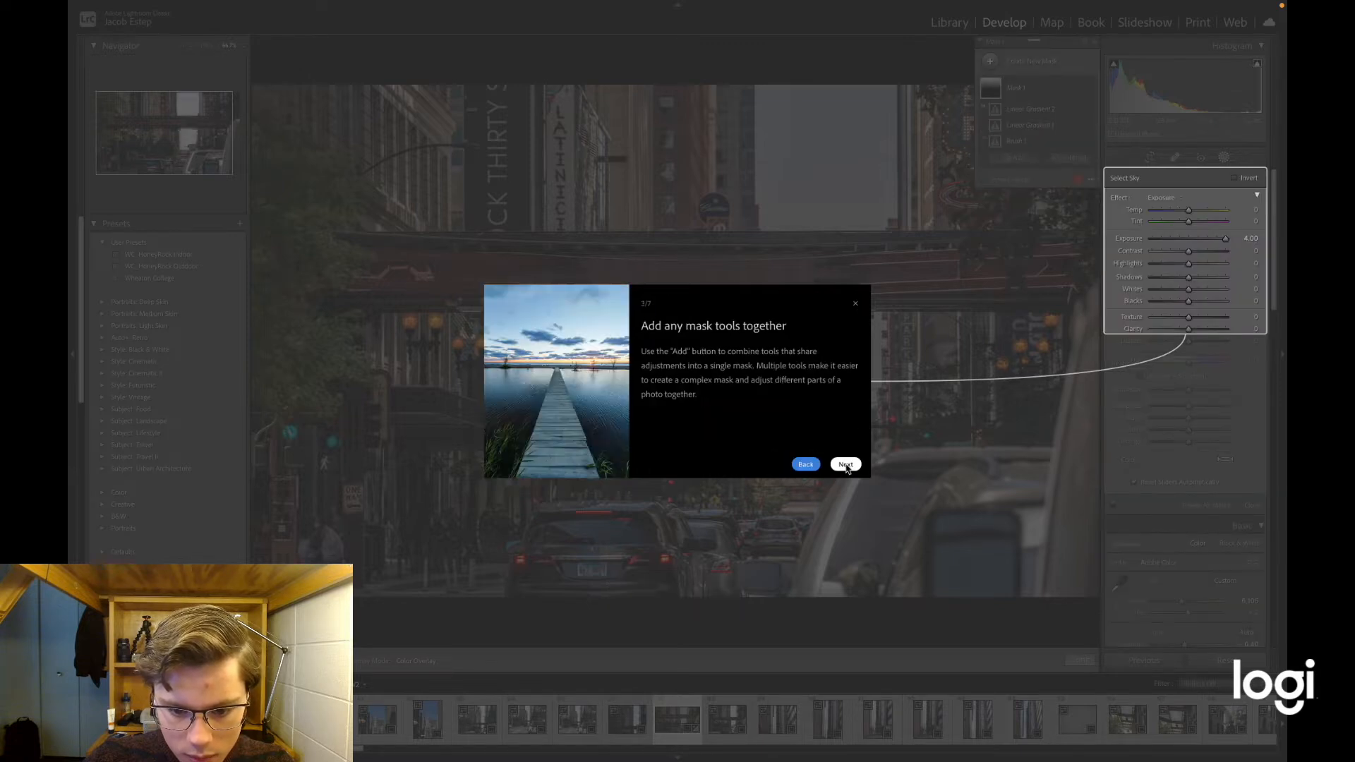
{"action": "left_click", "coordinate": [845, 465]}
{"action": "left_click", "coordinate": [845, 465]}
{"action": "left_click", "coordinate": [846, 465]}
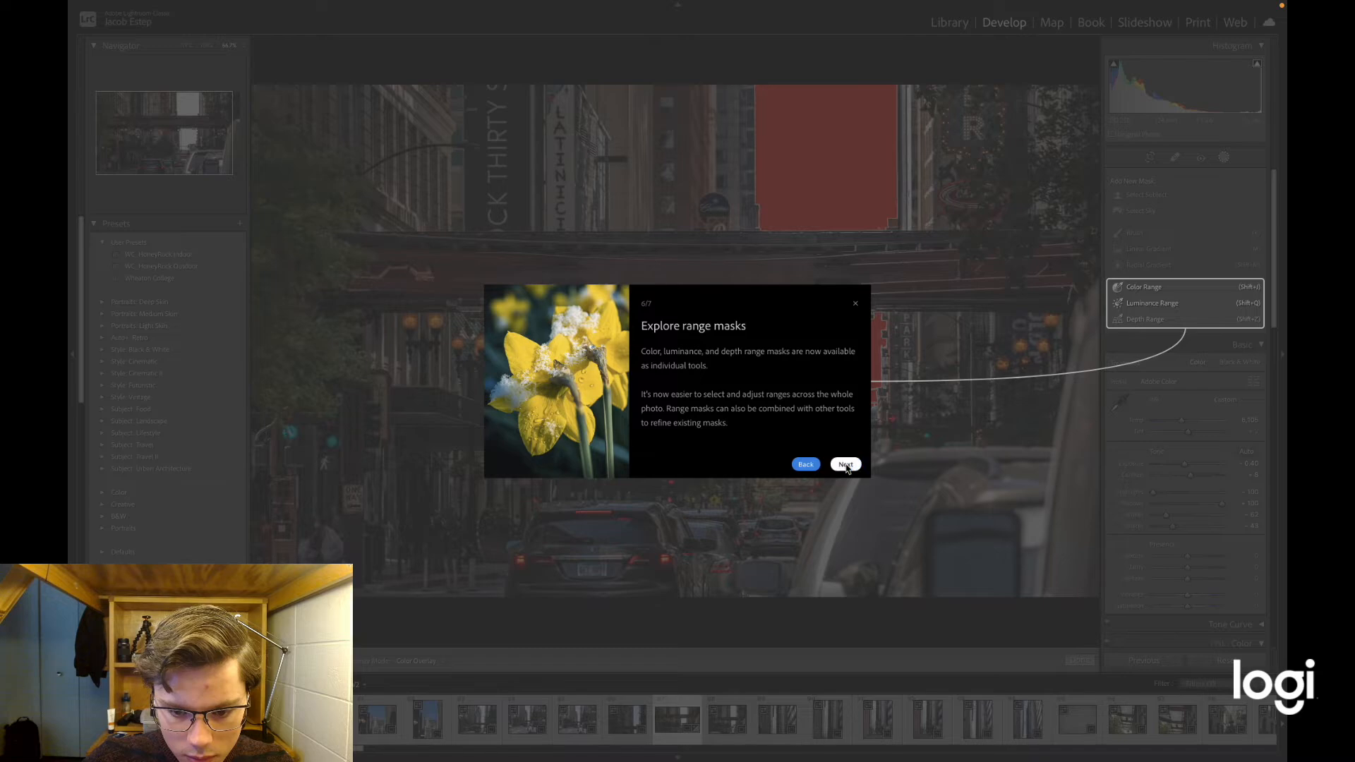
{"action": "left_click", "coordinate": [846, 465]}
{"action": "left_click", "coordinate": [845, 464]}
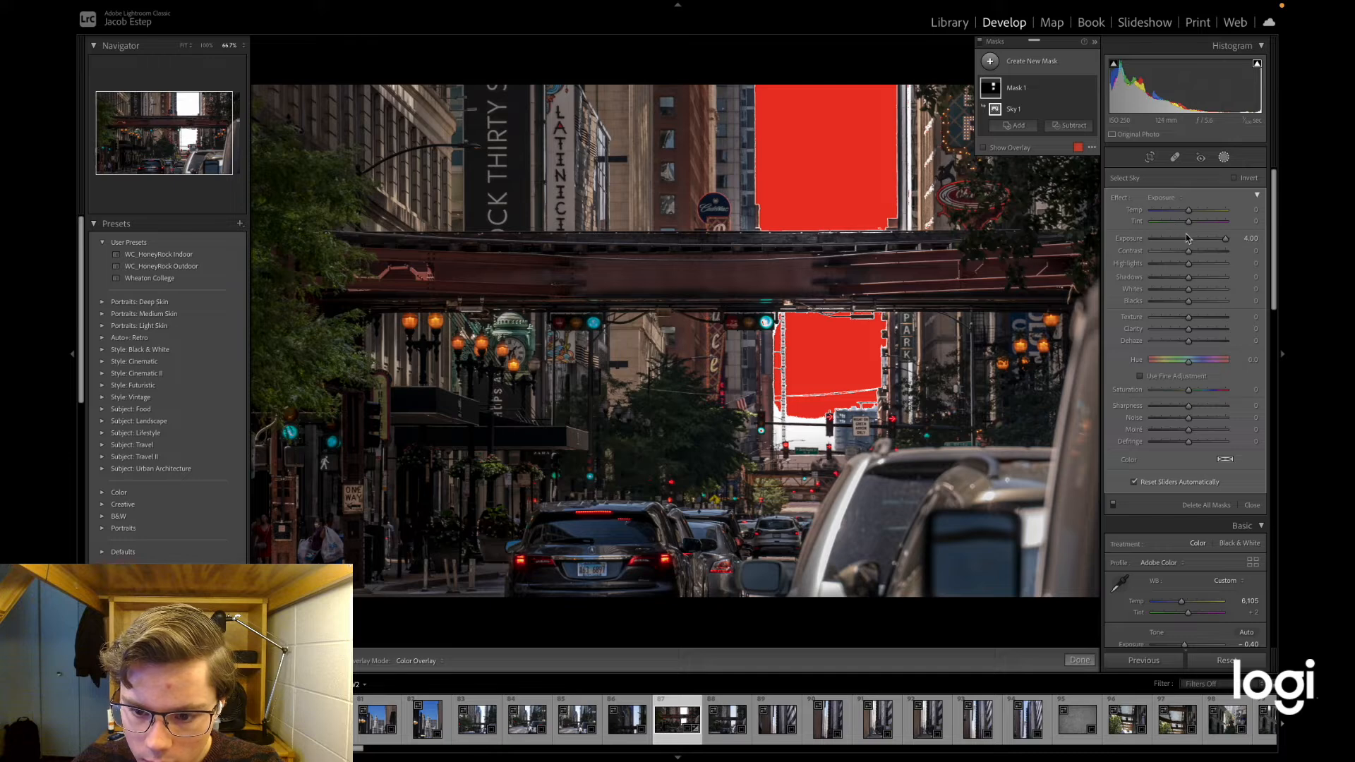
Try Exposure 4.00 on the sky mask, check the ways to add to it, deselect the mask and dock the Masks panel.
{"action": "left_click_drag", "start_coordinate": [1185, 241], "coordinate": [1232, 239]}
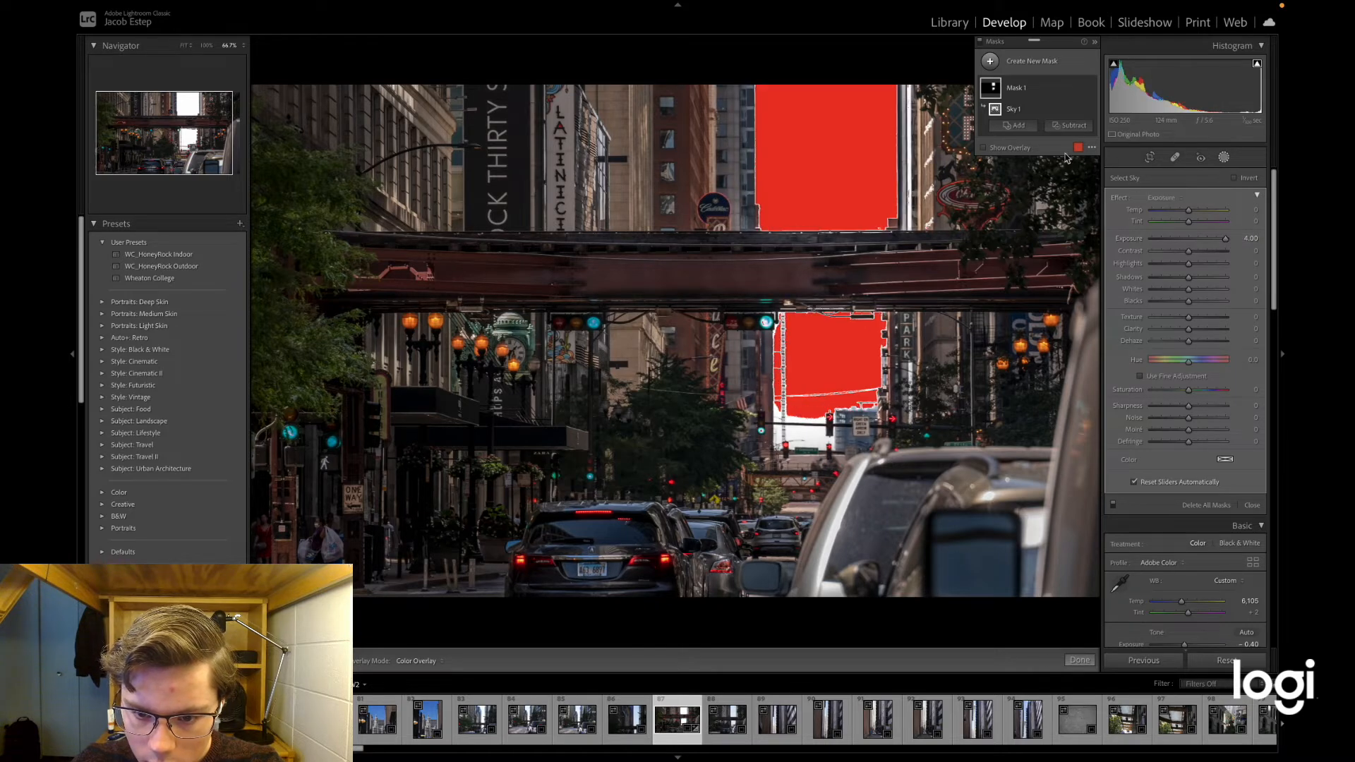
{"action": "left_click", "coordinate": [1030, 129]}
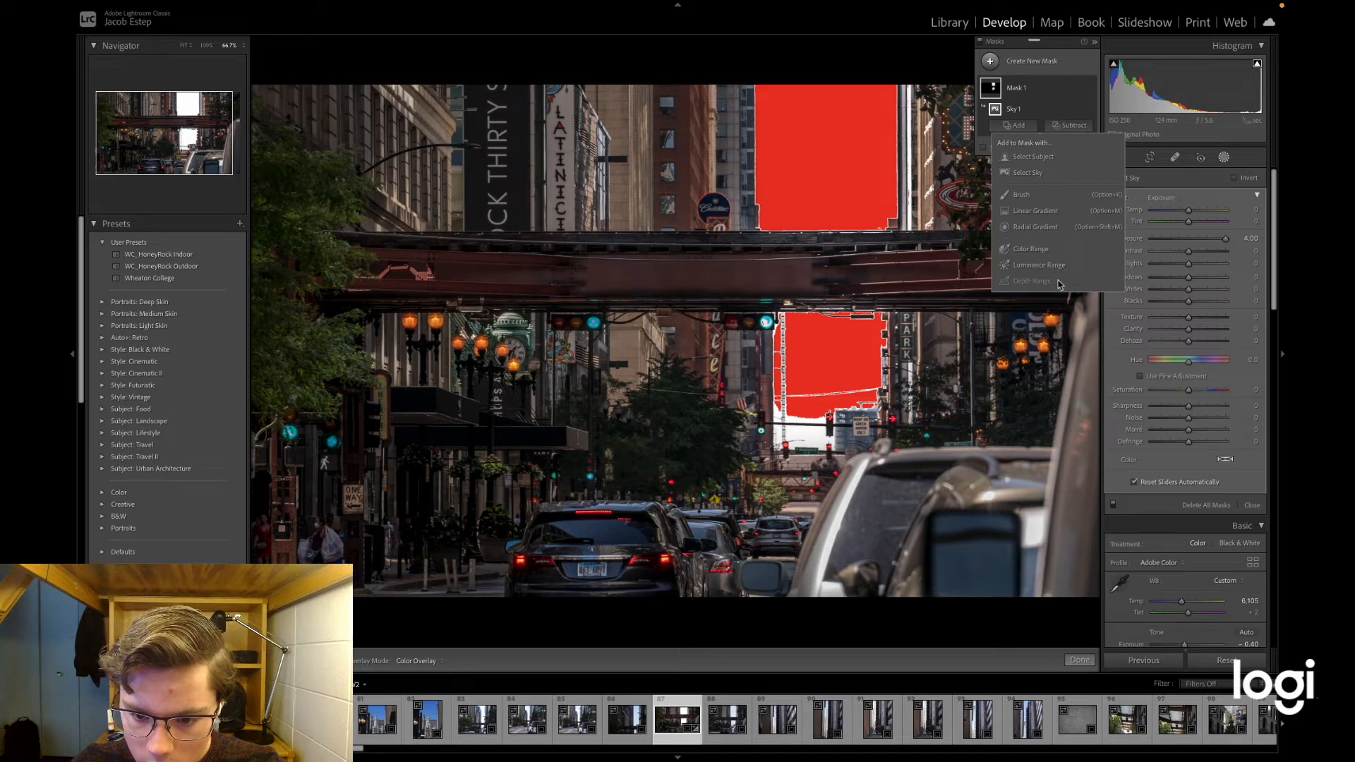
{"action": "left_click", "coordinate": [1026, 95]}
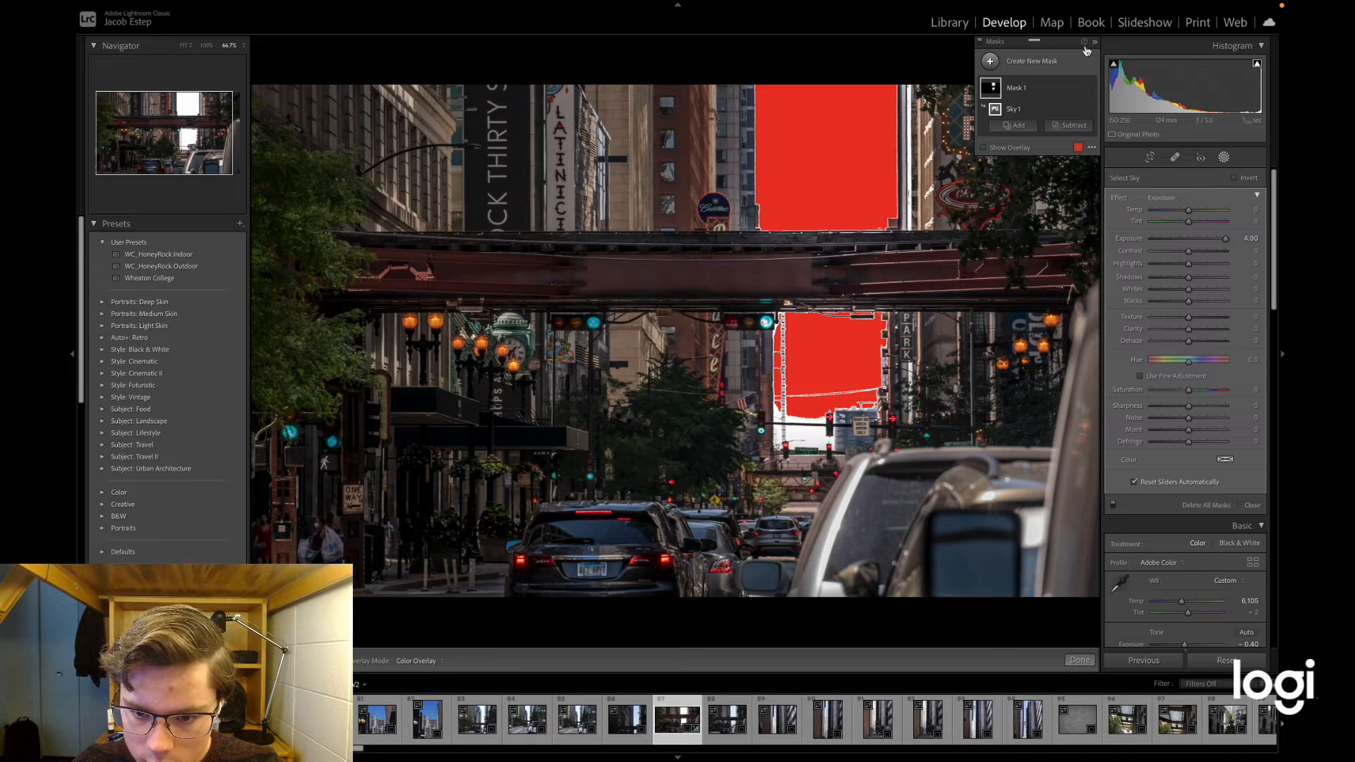
{"action": "left_click", "coordinate": [980, 43]}
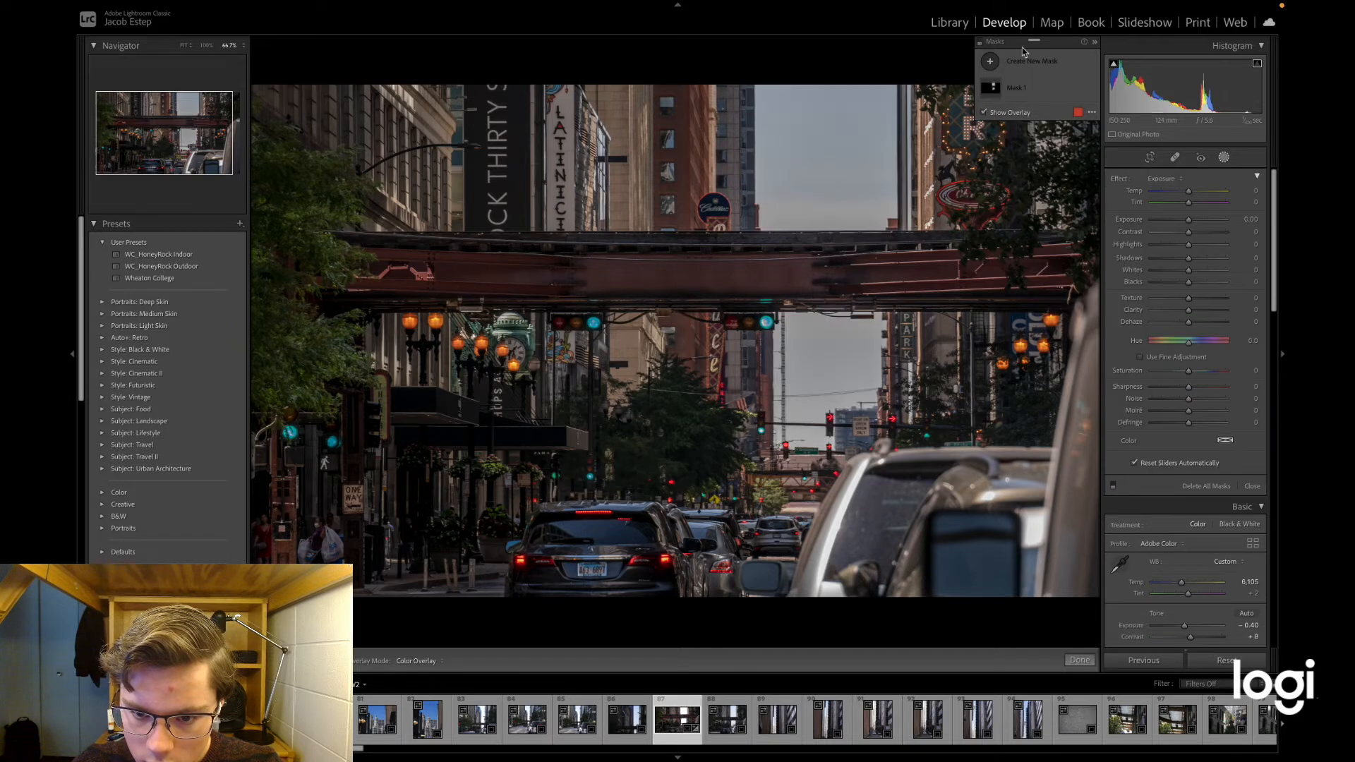
{"action": "left_click_drag", "start_coordinate": [1034, 44], "coordinate": [1095, 73]}
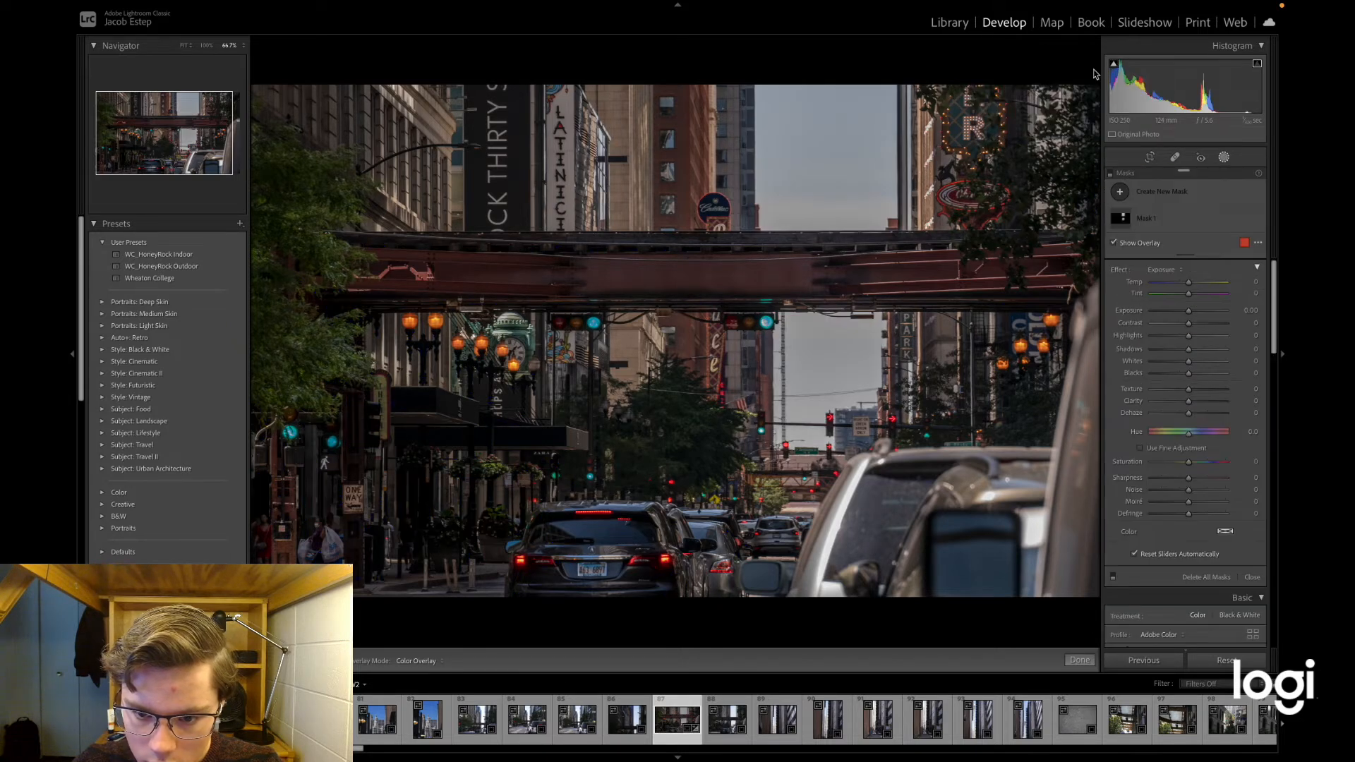
Search the Lightroom commands for "sky" and "replace" to look for a sky replacement feature.
{"action": "left_click", "coordinate": [460, 7]}
{"action": "type", "text": "sky"}
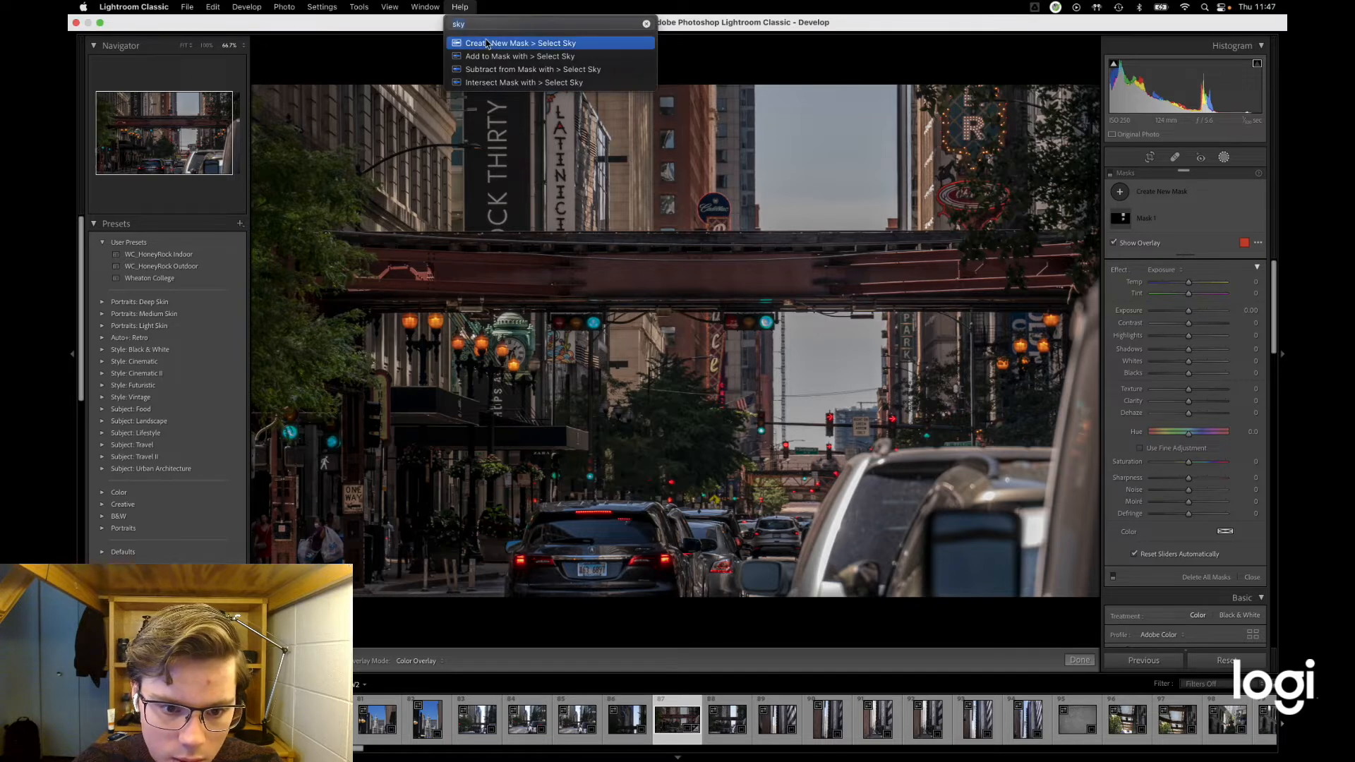
{"action": "mouse_move", "coordinate": [494, 49]}
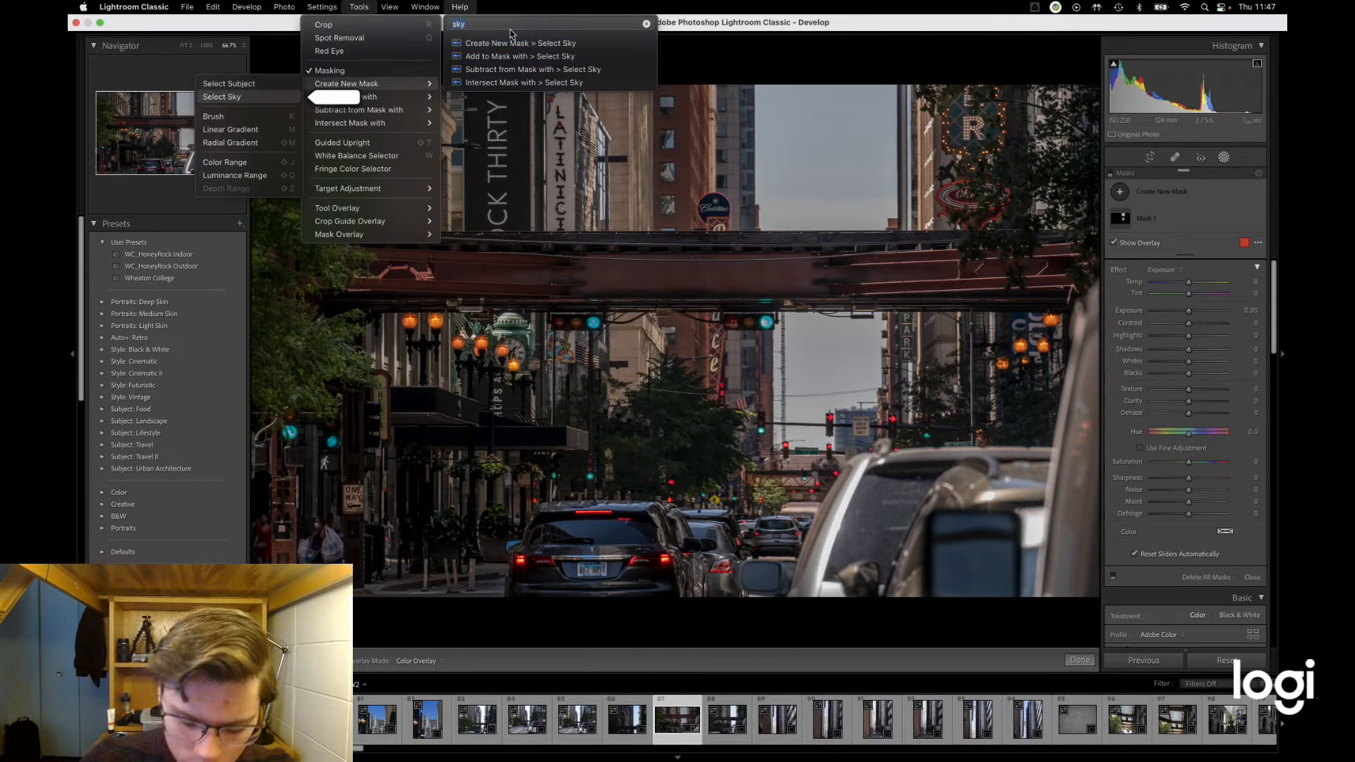
{"action": "key", "text": "BackSpace"}
{"action": "key", "text": "BackSpace"}
{"action": "key", "text": "BackSpace"}
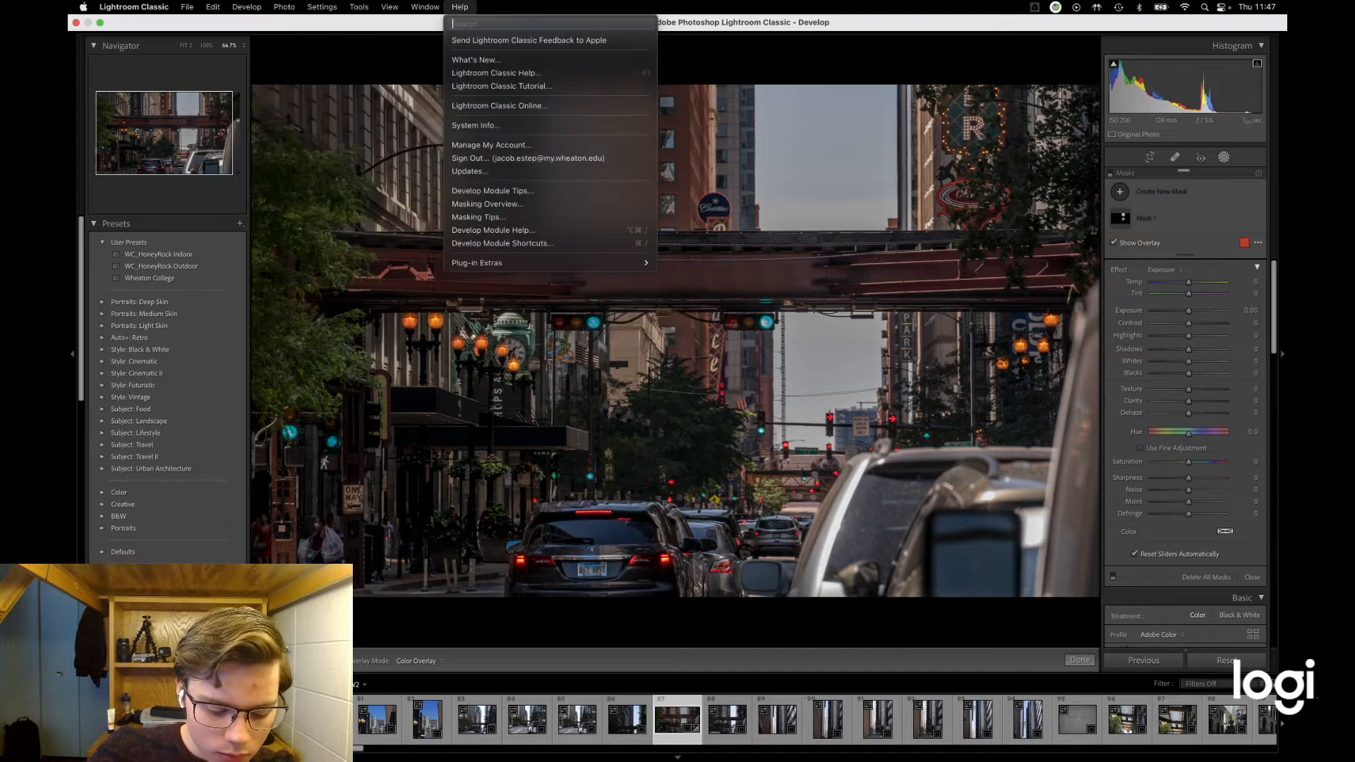
{"action": "type", "text": "replace"}
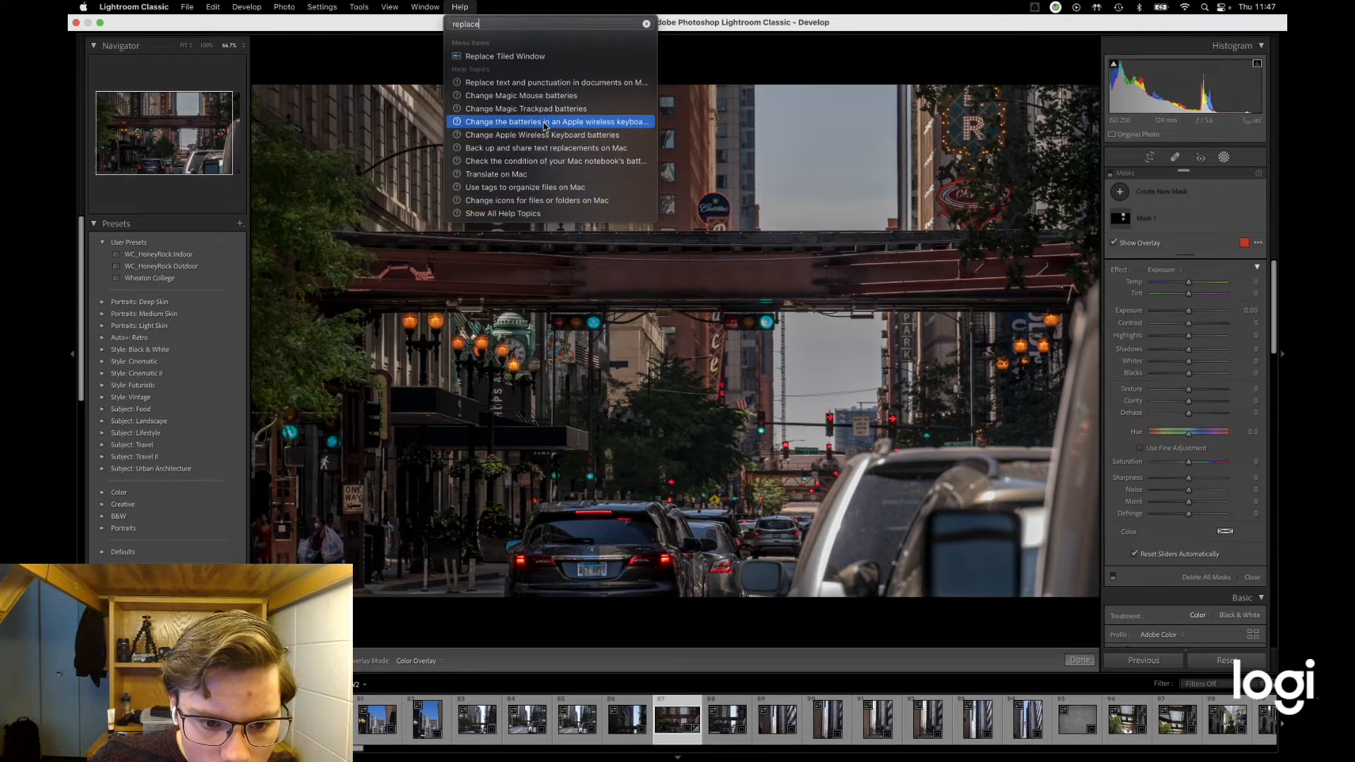
{"action": "key", "text": "Escape"}
{"action": "key", "text": "Escape"}
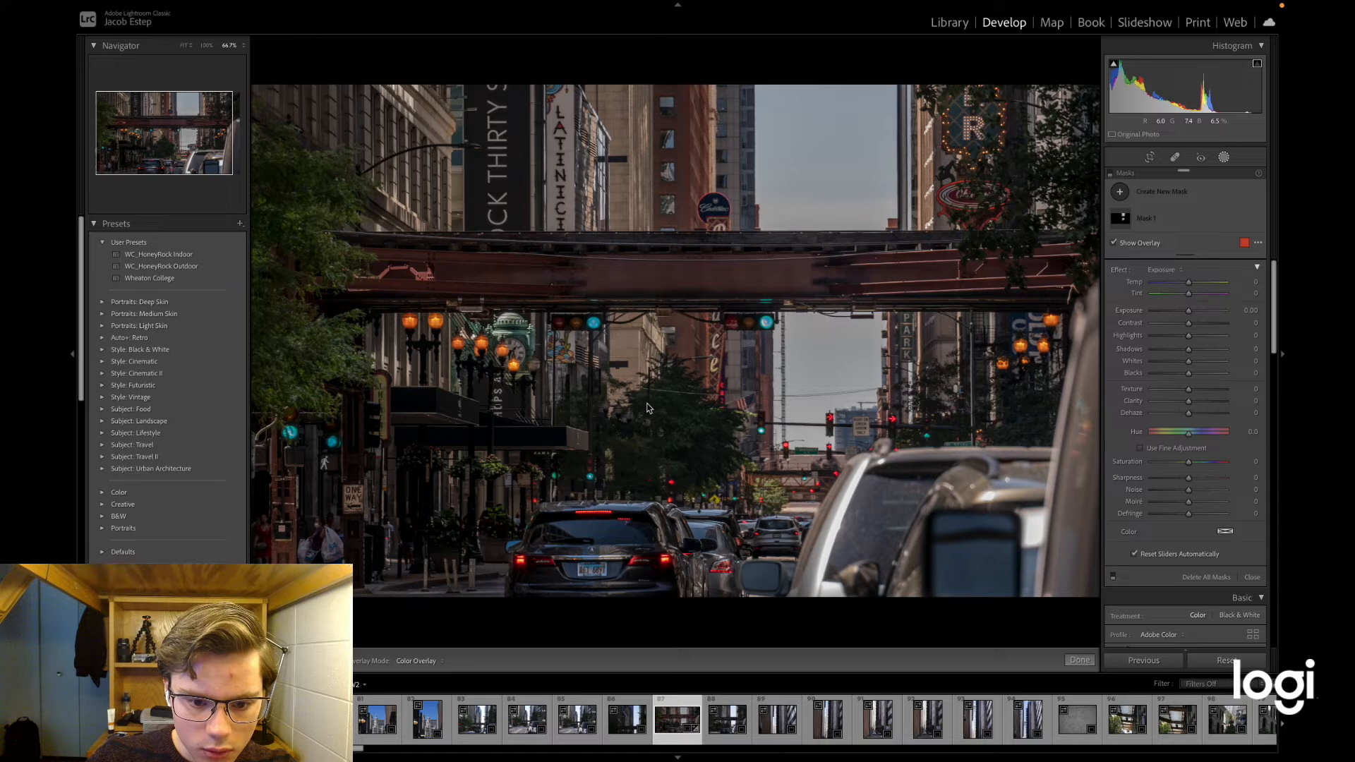
Open the photo in Adobe Photoshop 2022, leave full screen and minimise the Lightroom and chicago unedited windows.
{"action": "mouse_move", "coordinate": [346, 4]}
{"action": "left_click", "coordinate": [469, 4]}
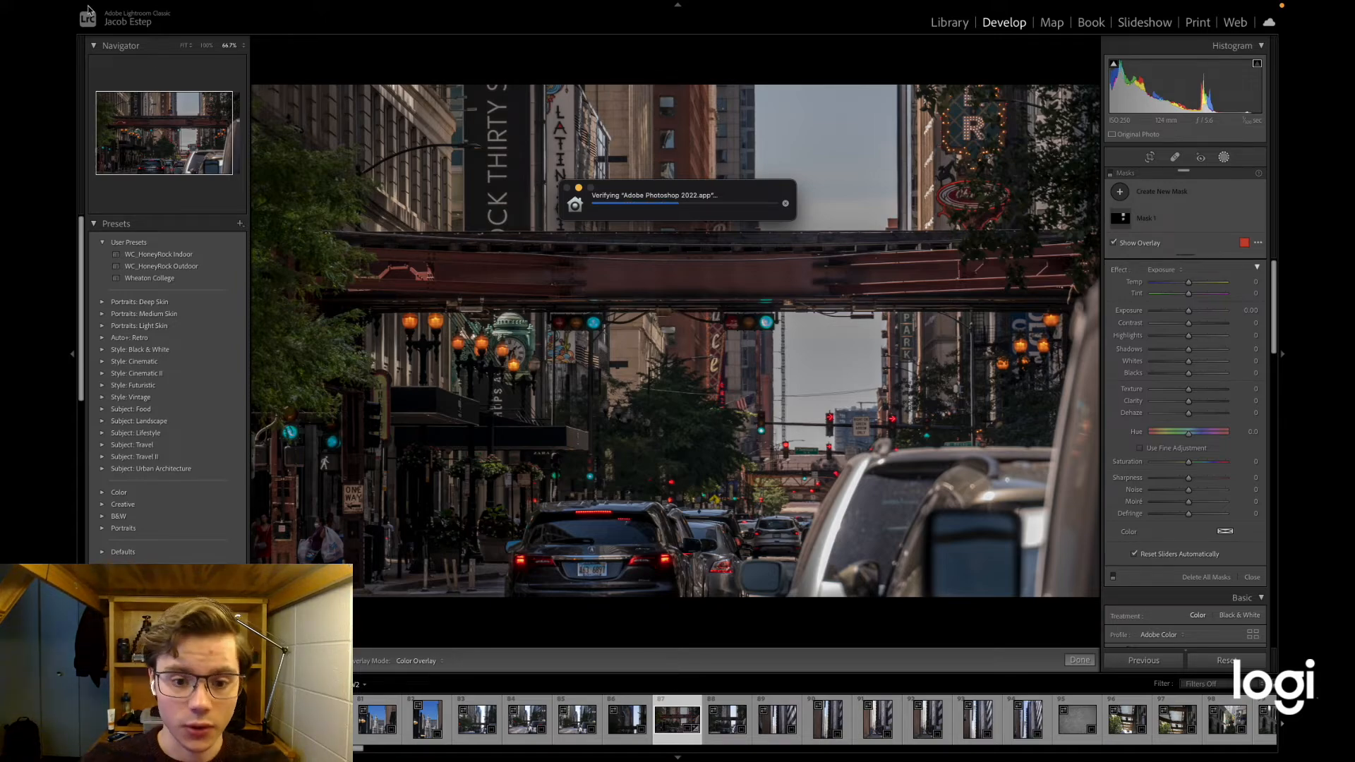
{"action": "left_click", "coordinate": [99, 24]}
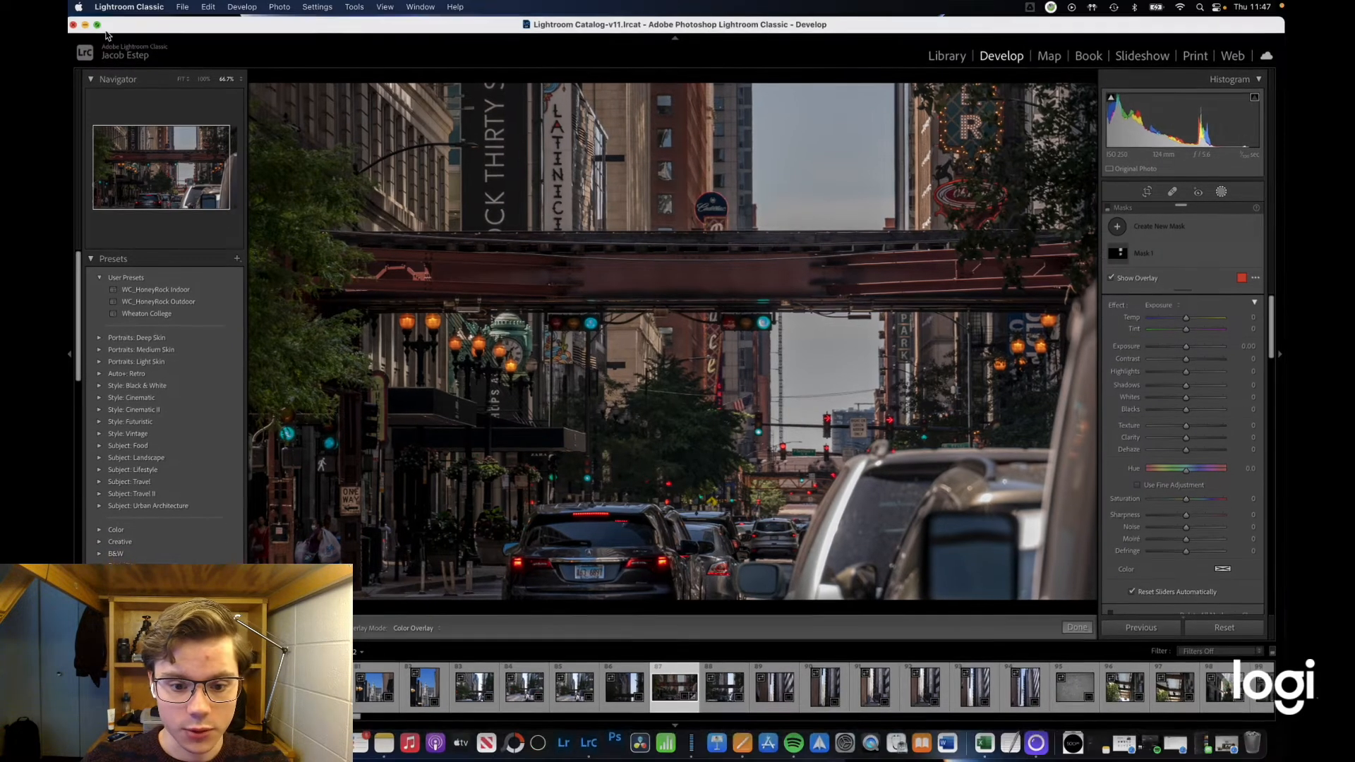
{"action": "left_click", "coordinate": [86, 26]}
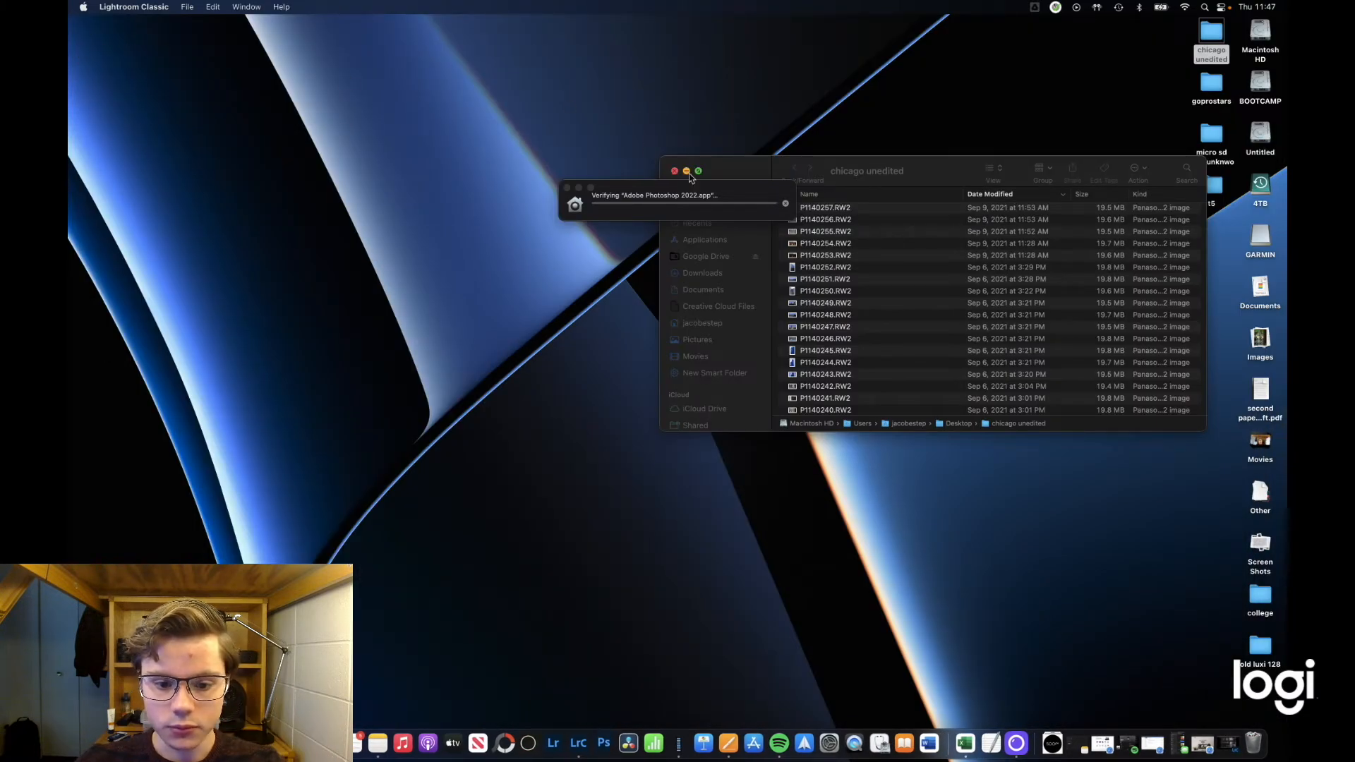
{"action": "left_click", "coordinate": [687, 171]}
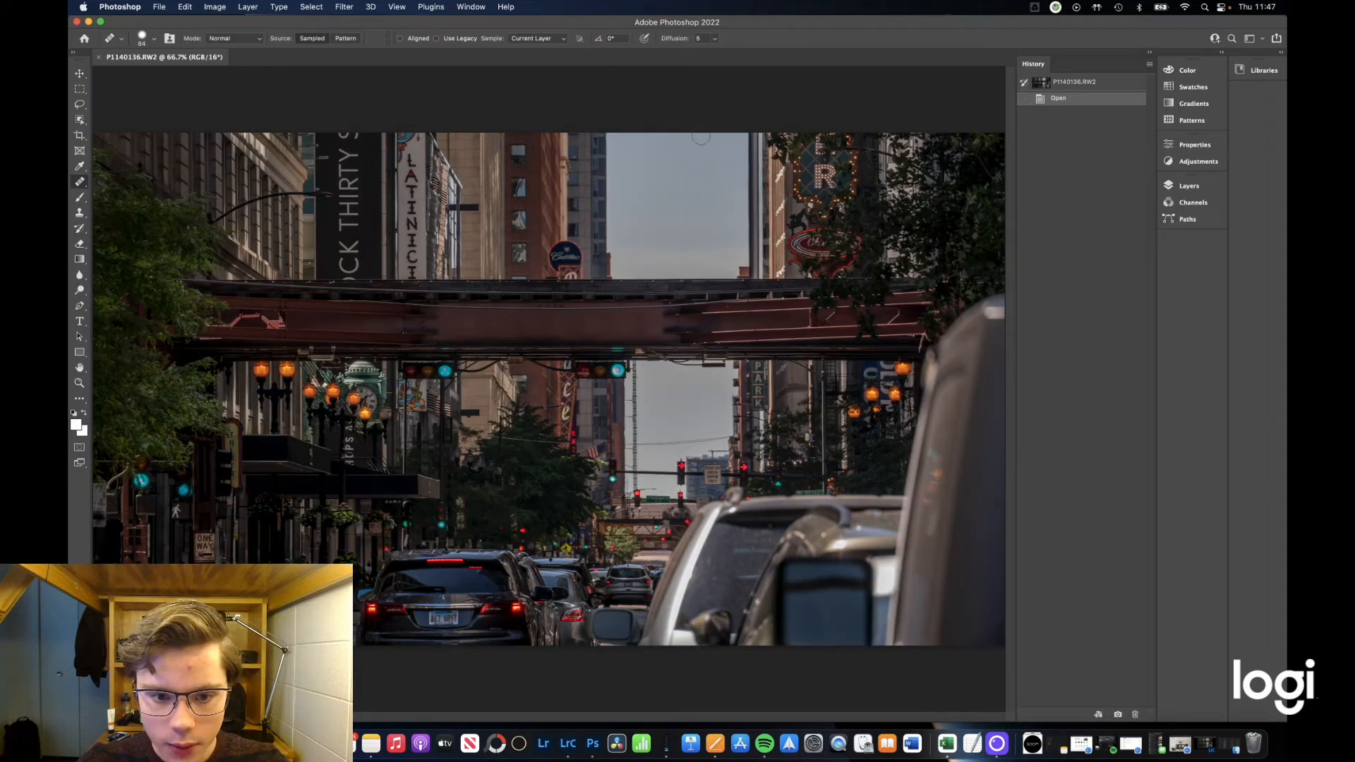
Select the sky with the Select Sky command, try Sky Replacement on that selection and cancel it.
{"action": "left_click", "coordinate": [507, 7]}
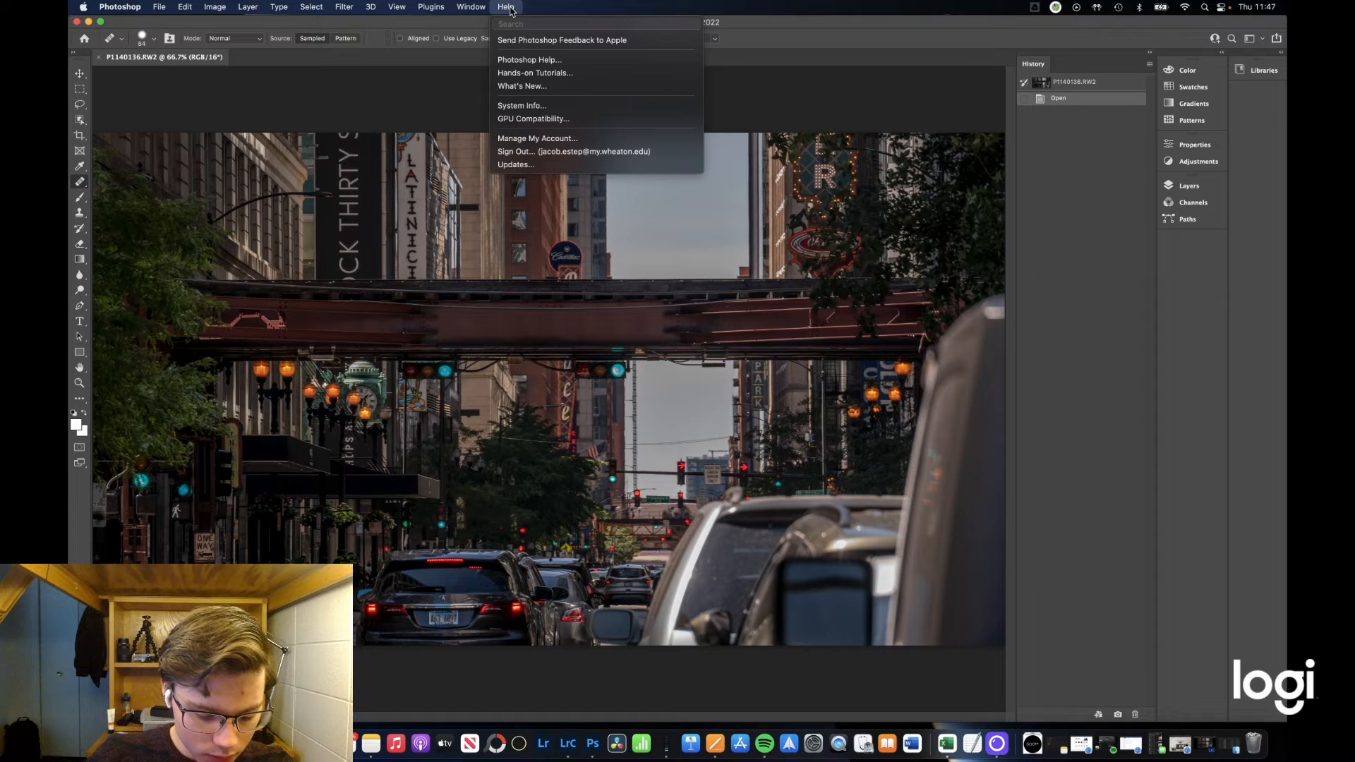
{"action": "type", "text": "sky"}
{"action": "left_click", "coordinate": [550, 68]}
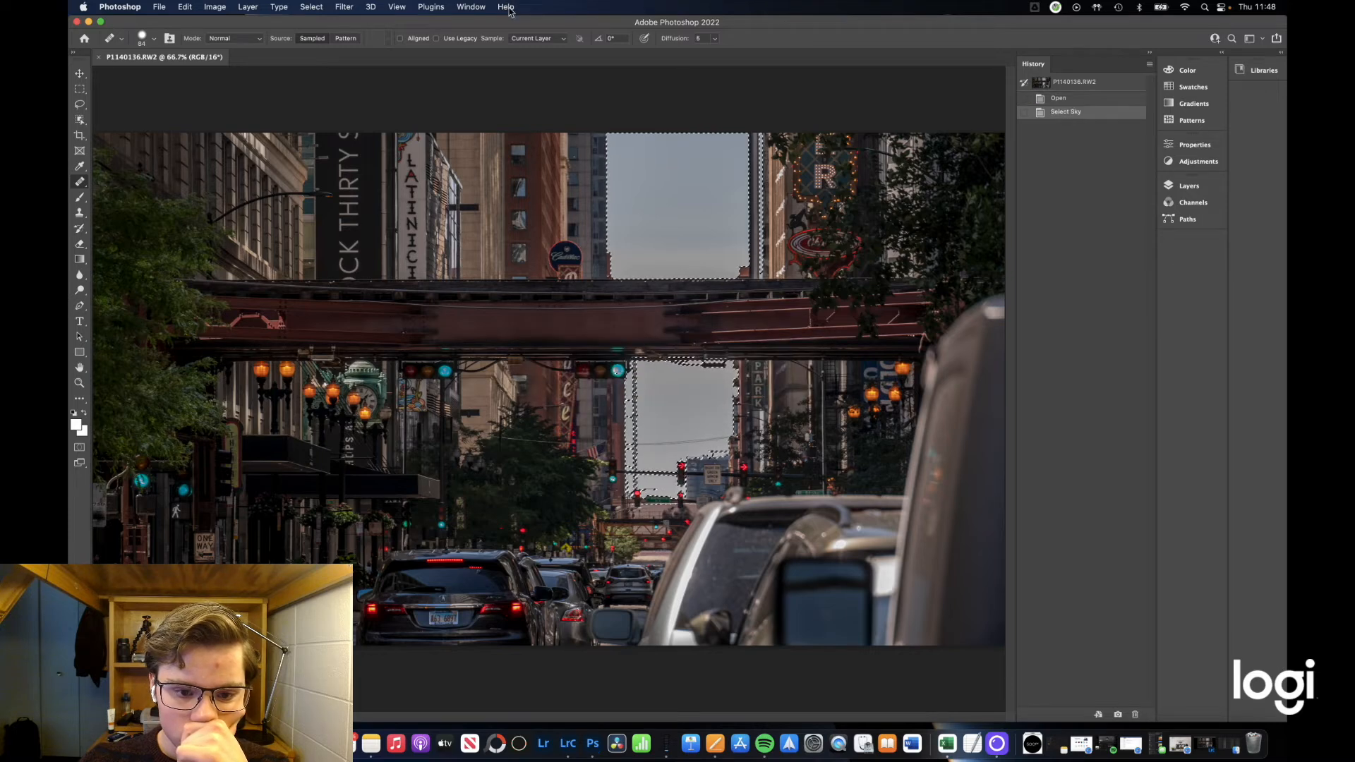
{"action": "left_click", "coordinate": [506, 7]}
{"action": "left_click", "coordinate": [518, 68]}
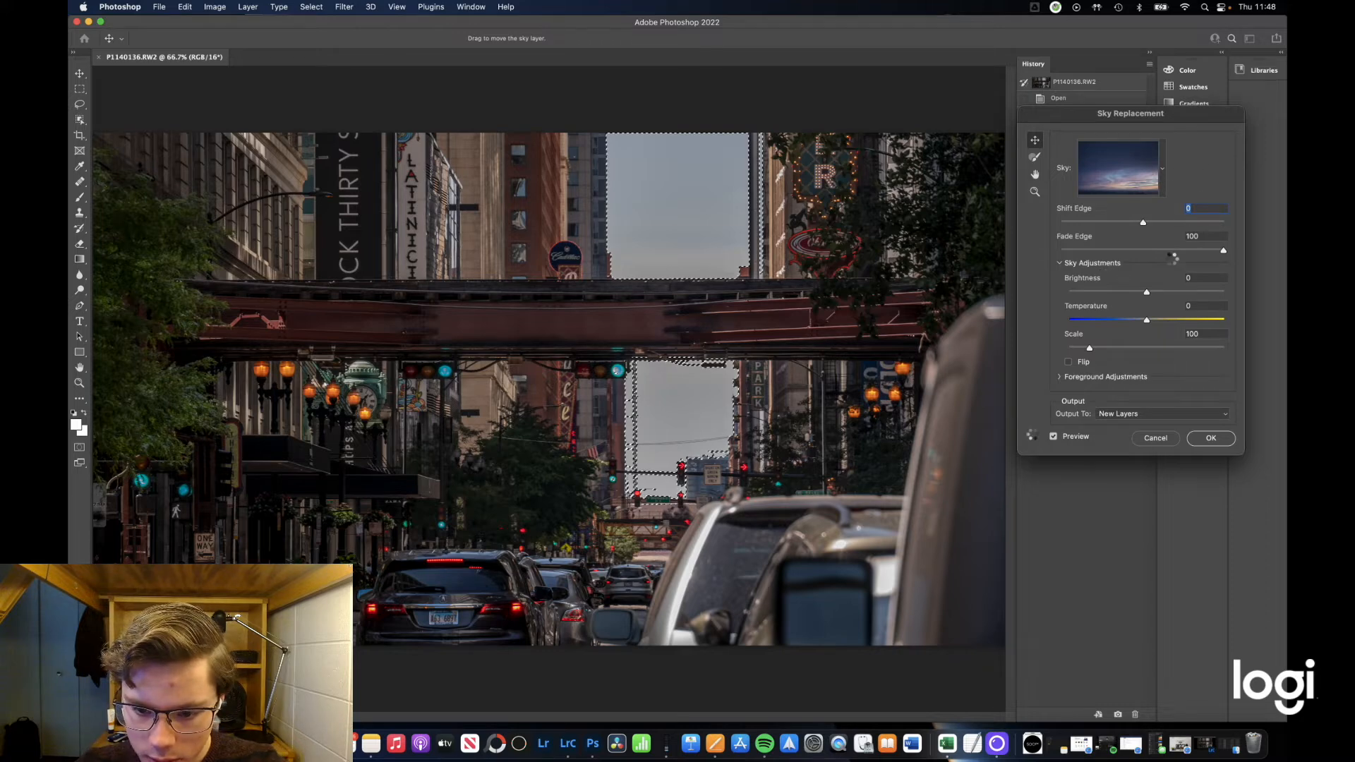
{"action": "left_click", "coordinate": [1155, 438]}
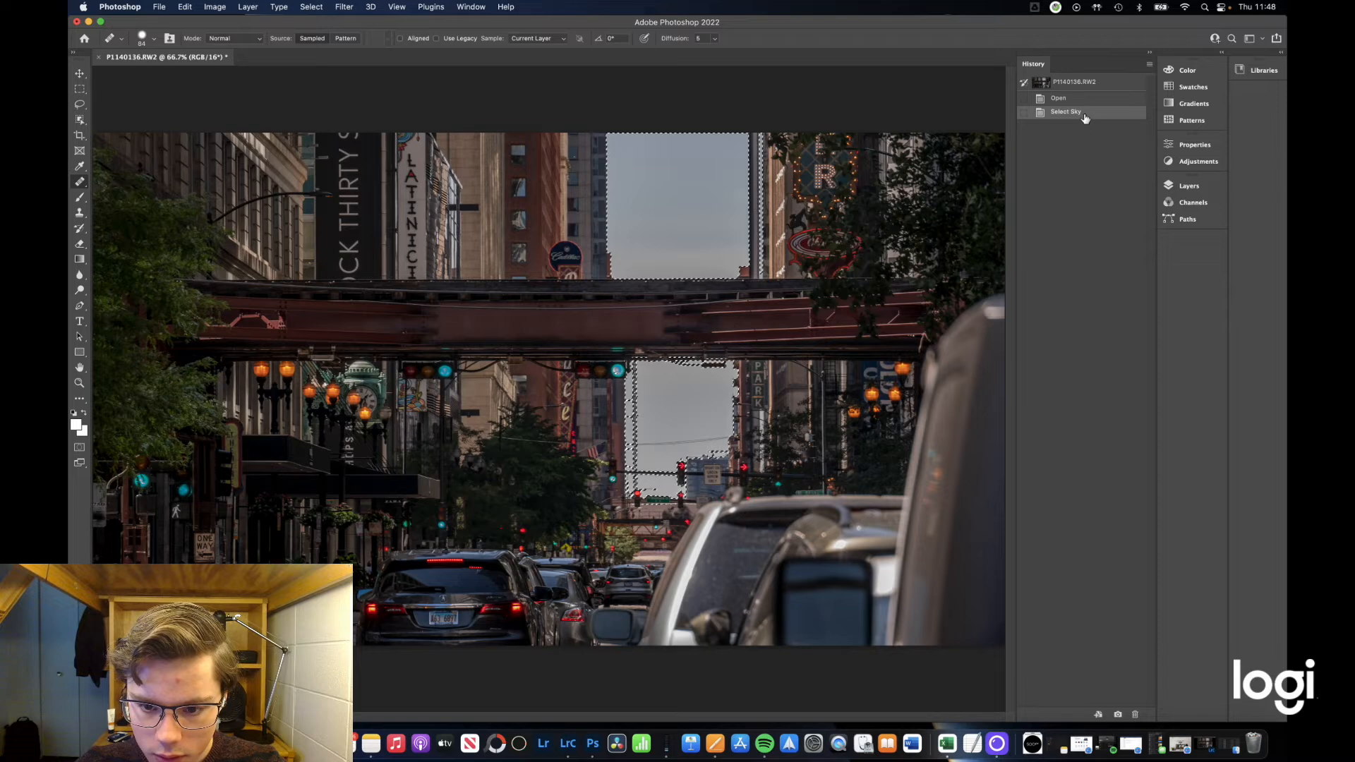
Try a Content-Aware fill on the sky selection and delete the Select Sky history state.
{"action": "key", "text": "shift+BackSpace"}
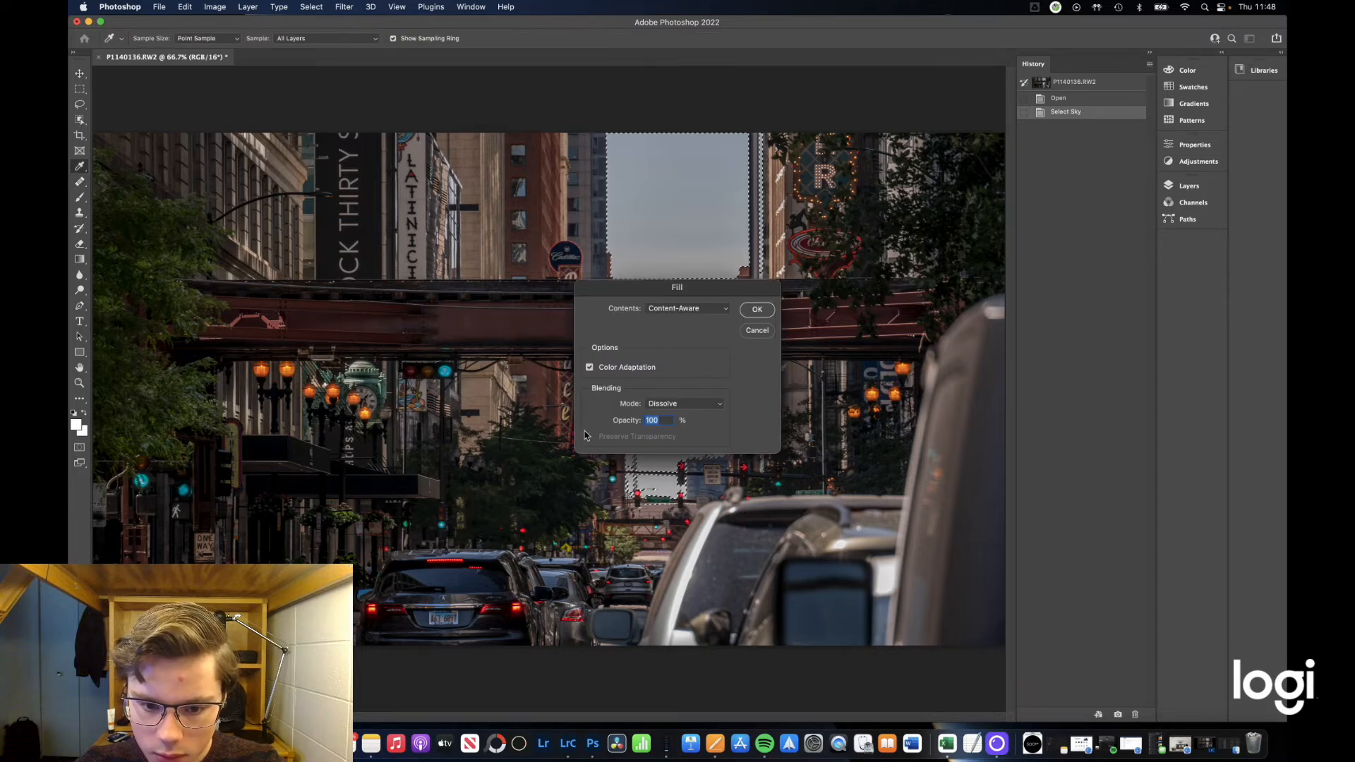
{"action": "left_click", "coordinate": [761, 313]}
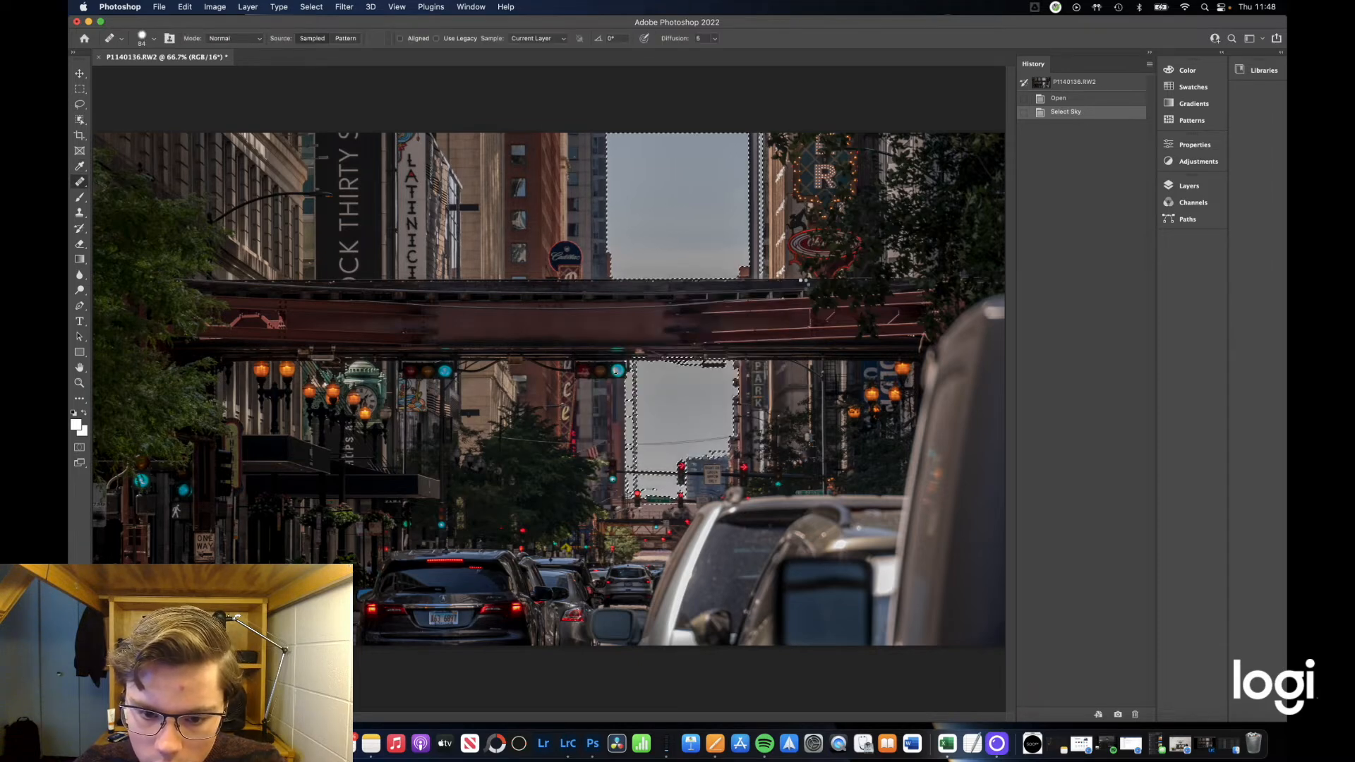
{"action": "right_click", "coordinate": [1059, 113]}
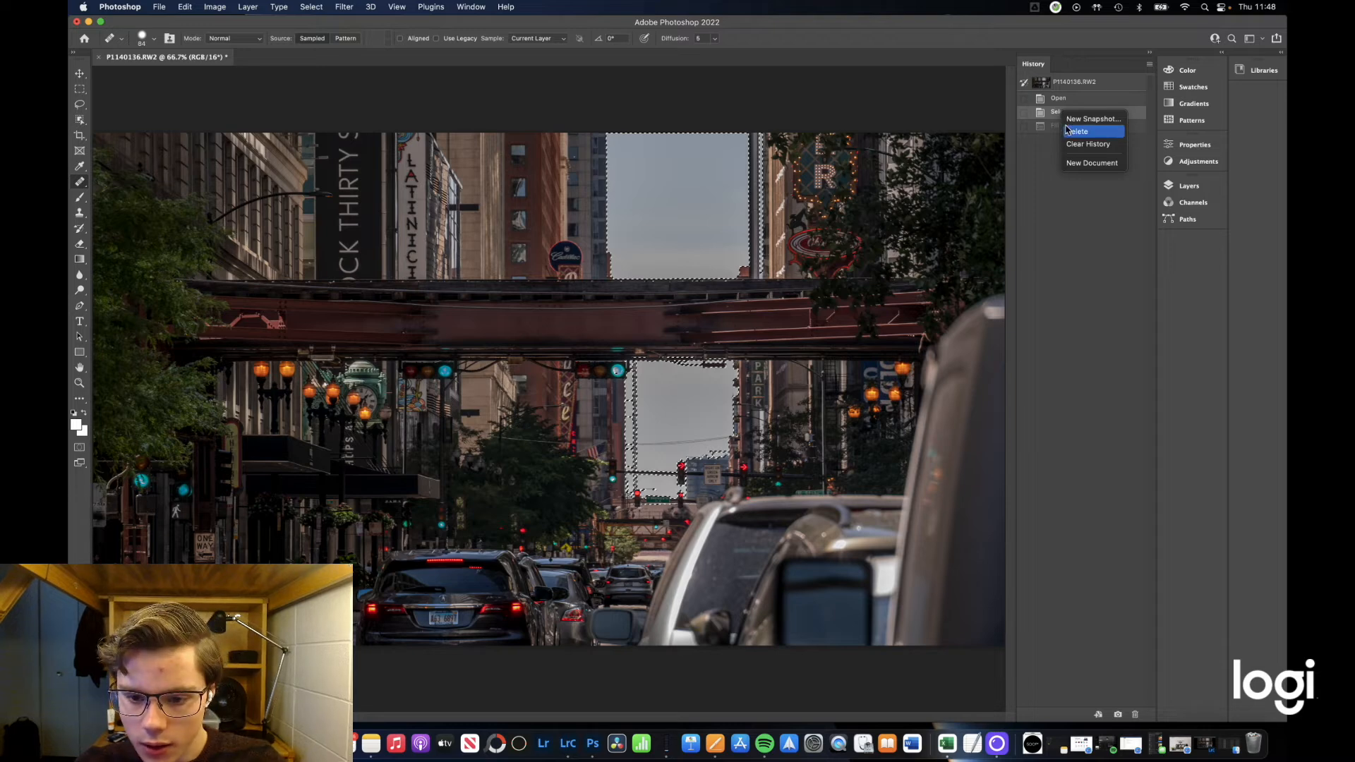
{"action": "left_click", "coordinate": [1073, 134]}
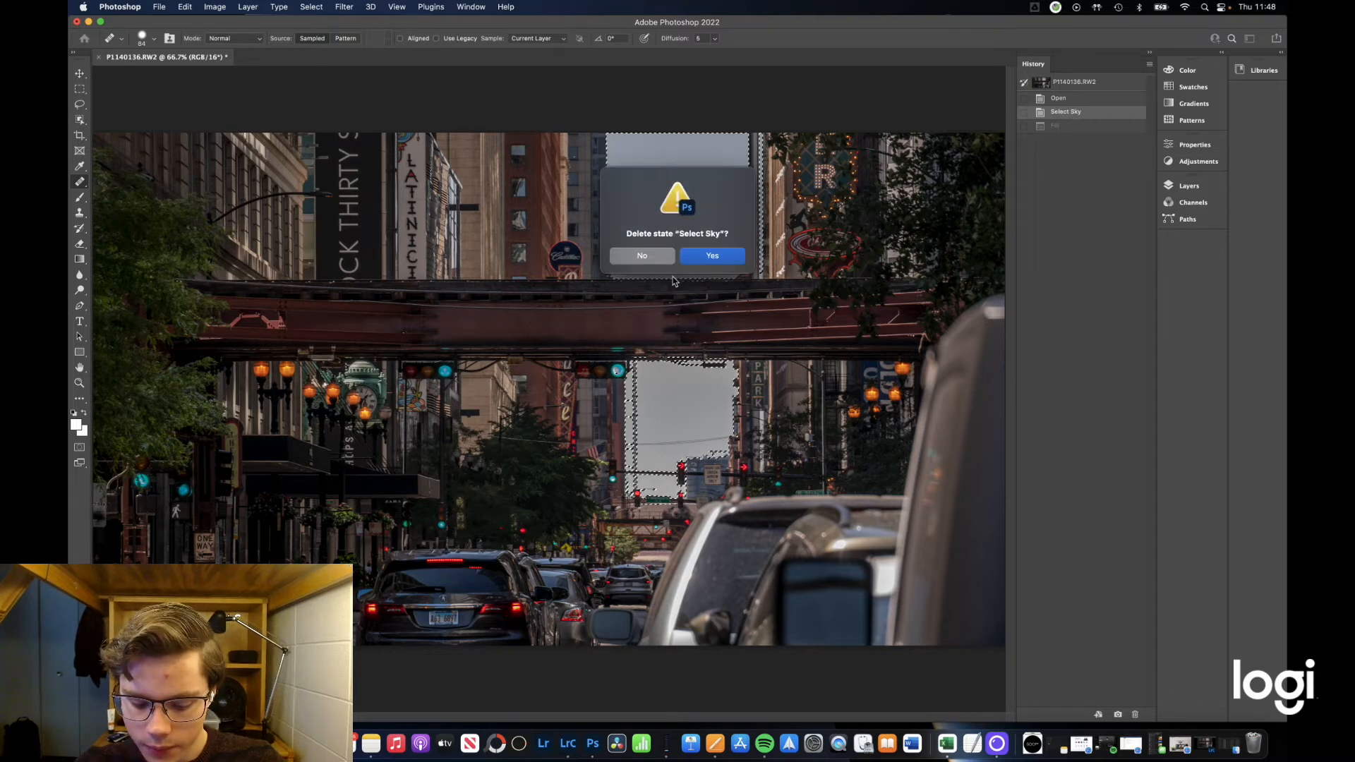
{"action": "left_click", "coordinate": [686, 259]}
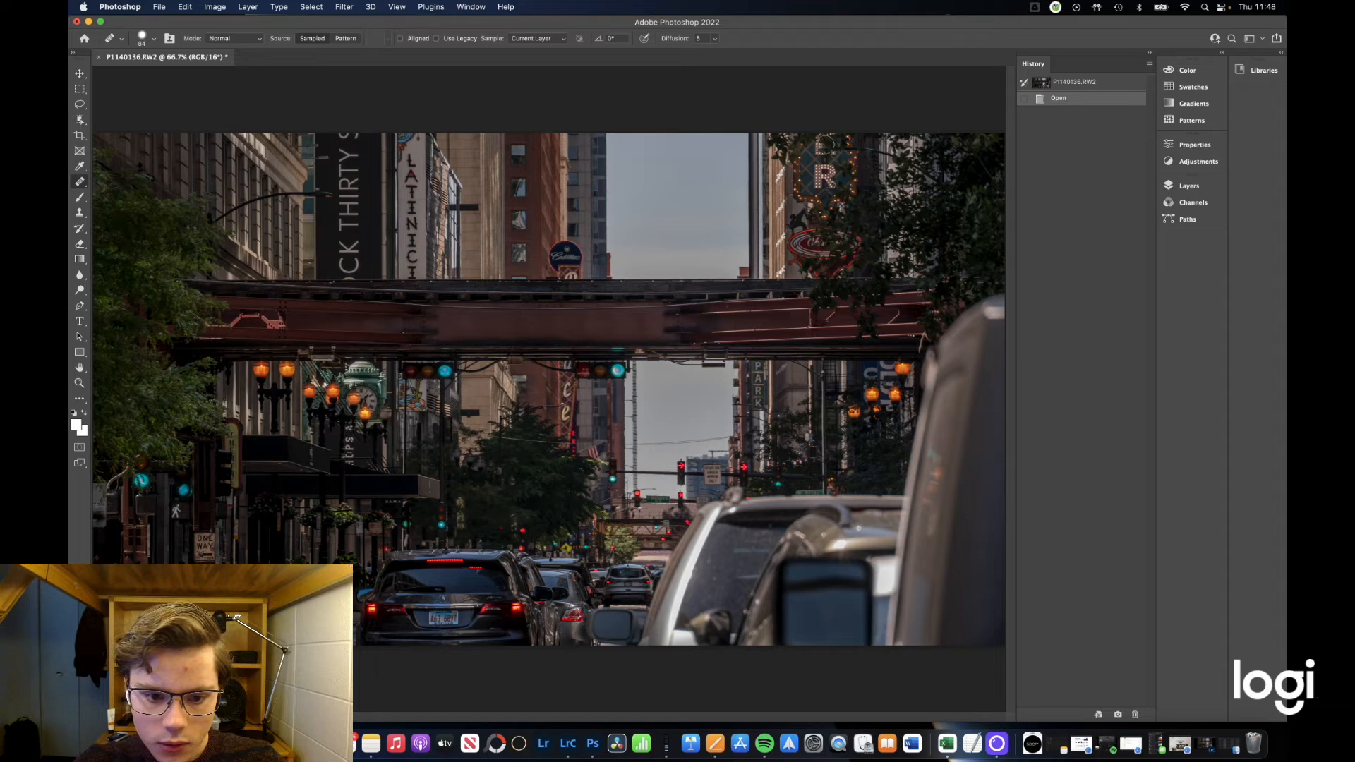
Start Sky Replacement with the purple dusk sky, move the sky down, and set Brightness to 60 and Temperature to 32.
{"action": "left_click", "coordinate": [505, 6]}
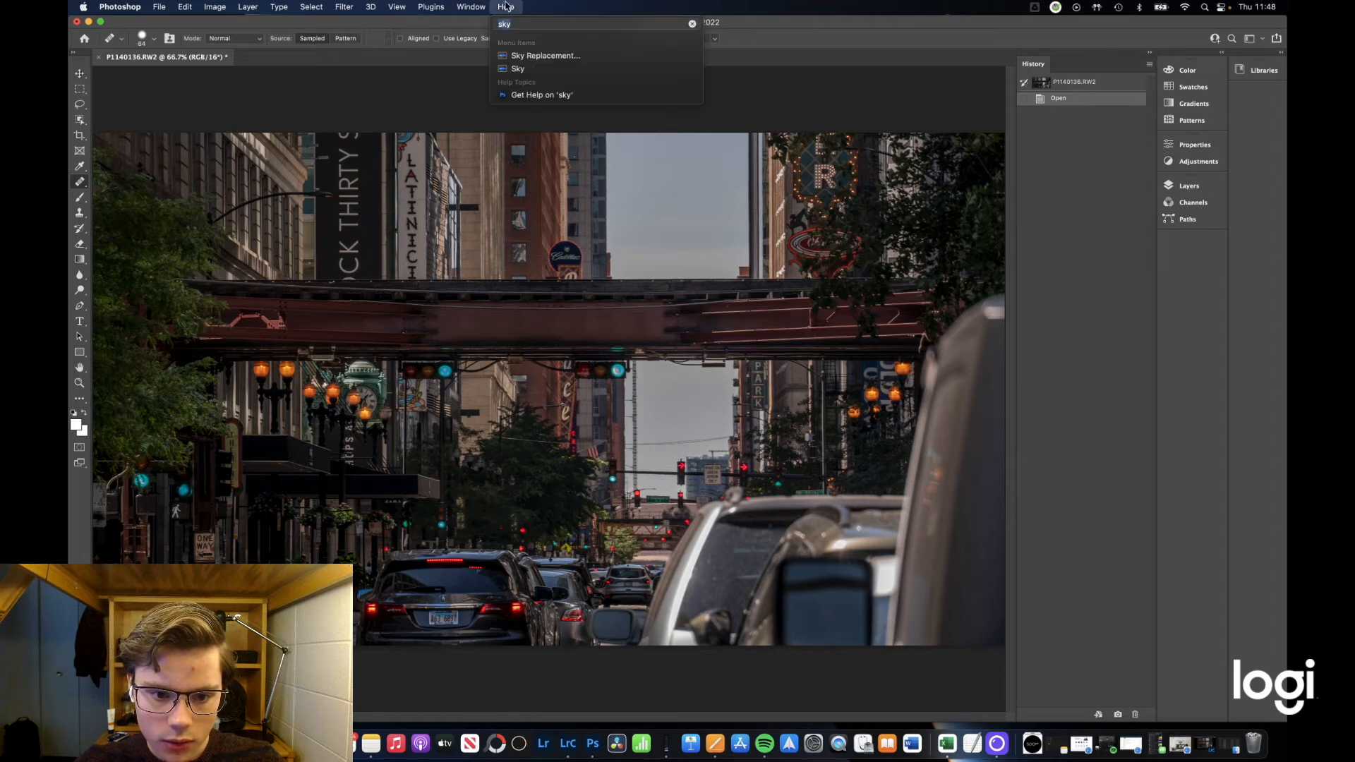
{"action": "left_click", "coordinate": [545, 55]}
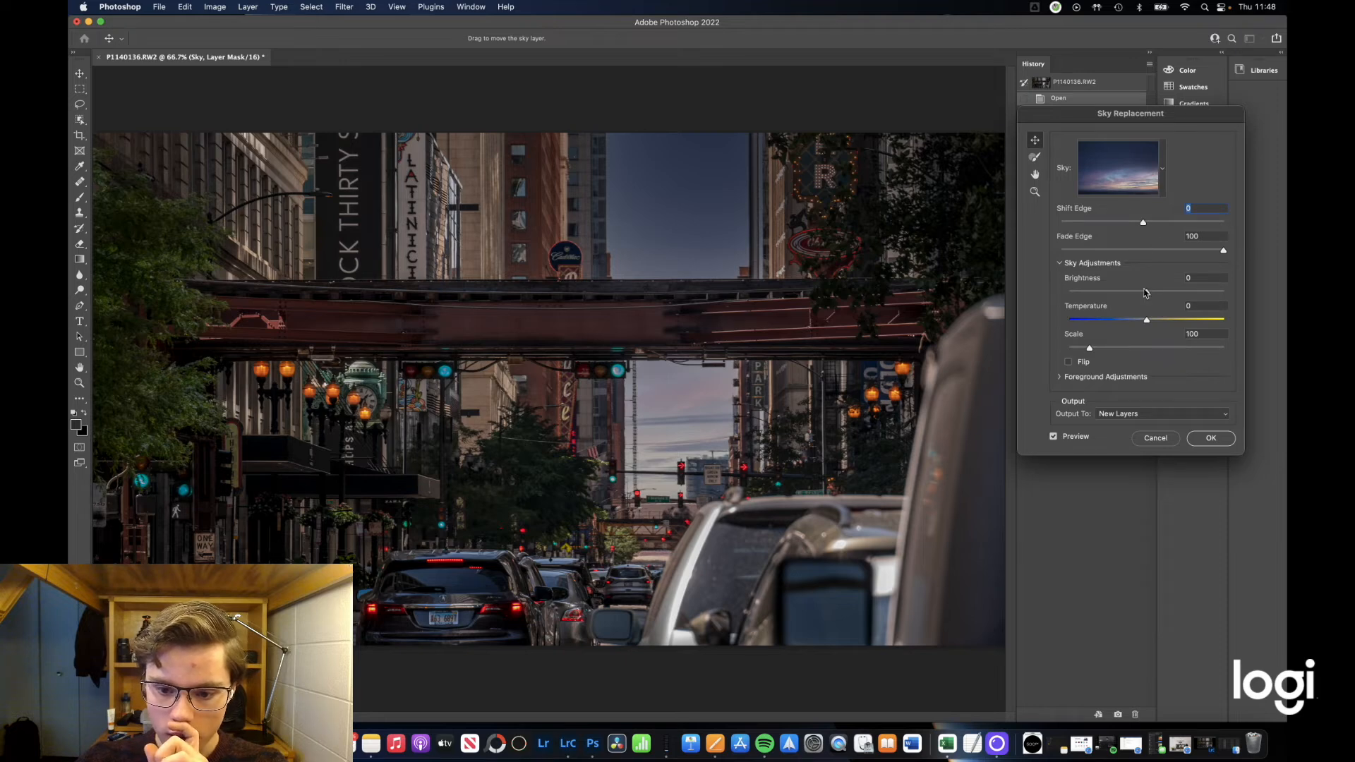
{"action": "left_click_drag", "start_coordinate": [1150, 293], "coordinate": [1136, 293]}
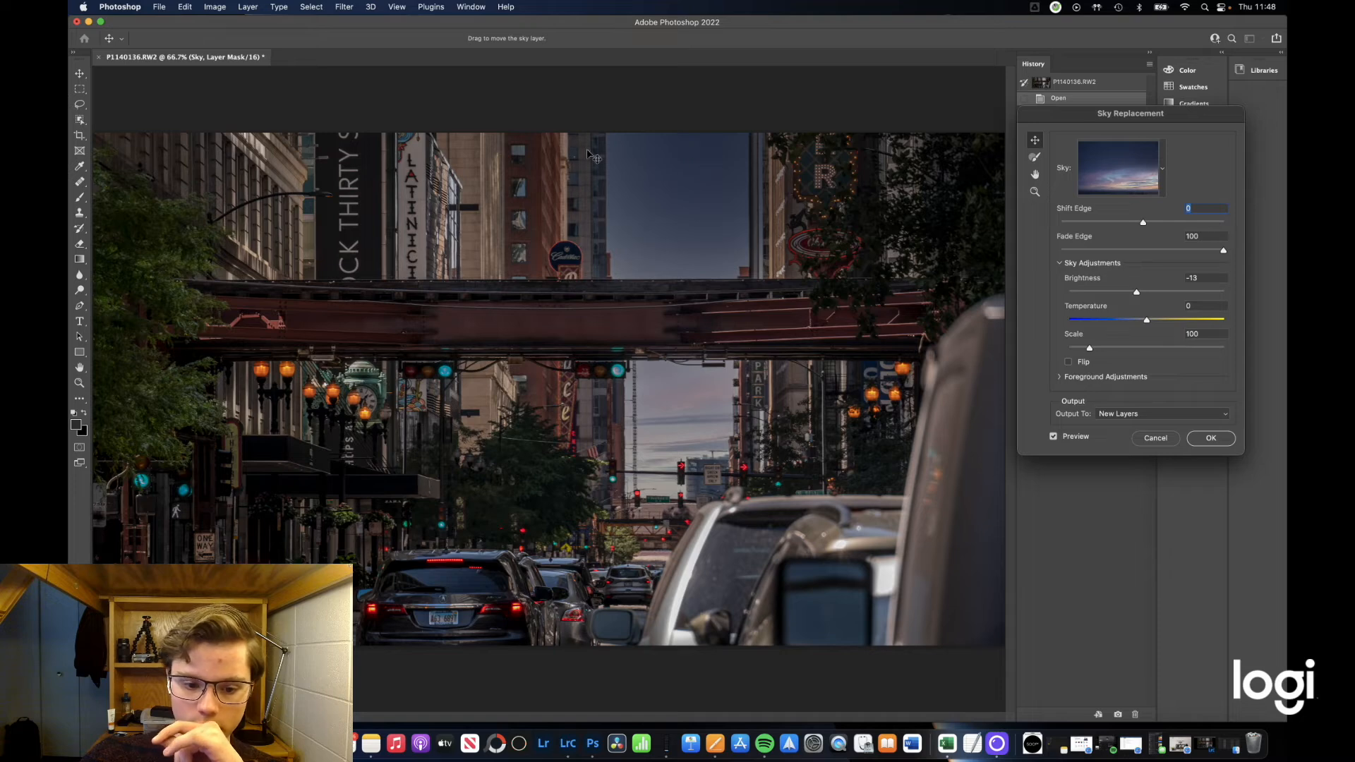
{"action": "left_click_drag", "start_coordinate": [670, 214], "coordinate": [672, 252]}
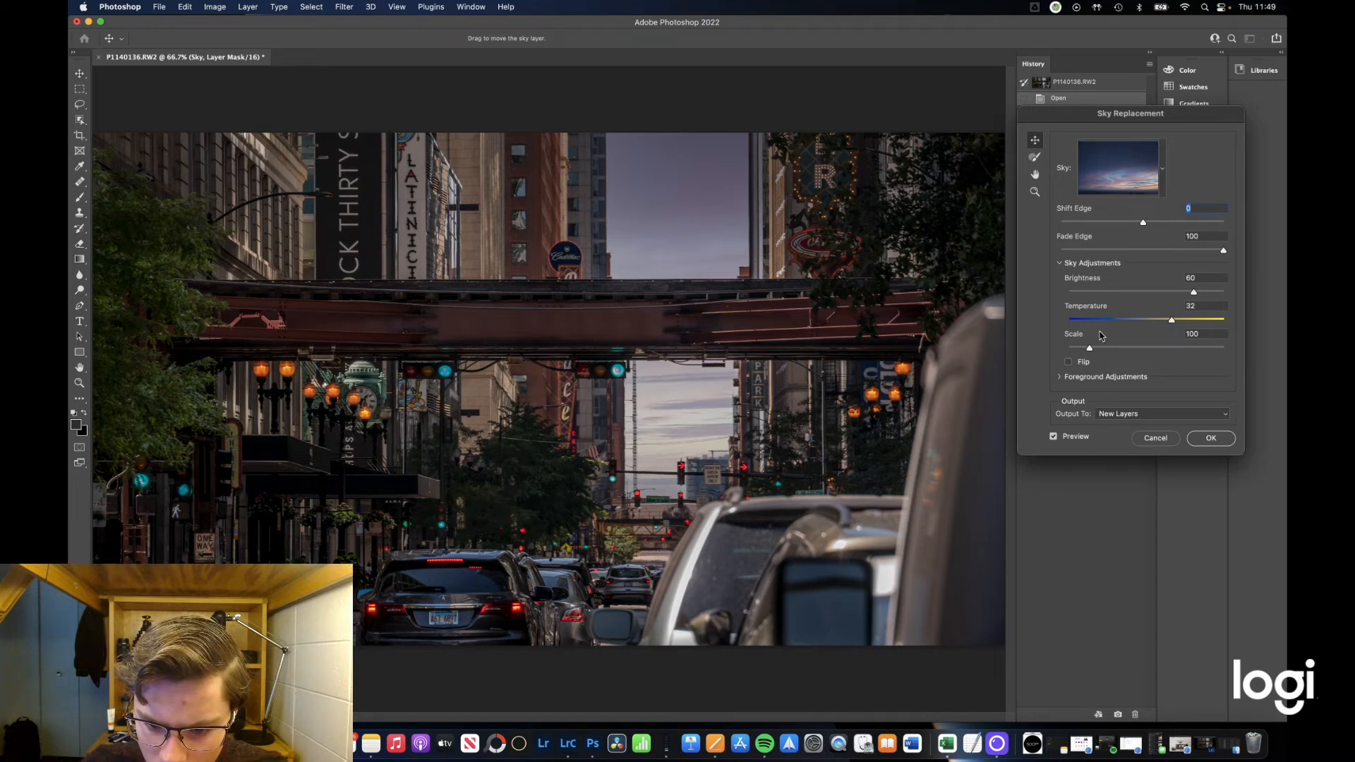
Set the replacement sky's Scale to 101, keep the dusk sky after checking the presets, and output to New Layers.
{"action": "left_click_drag", "start_coordinate": [1091, 349], "coordinate": [1089, 348]}
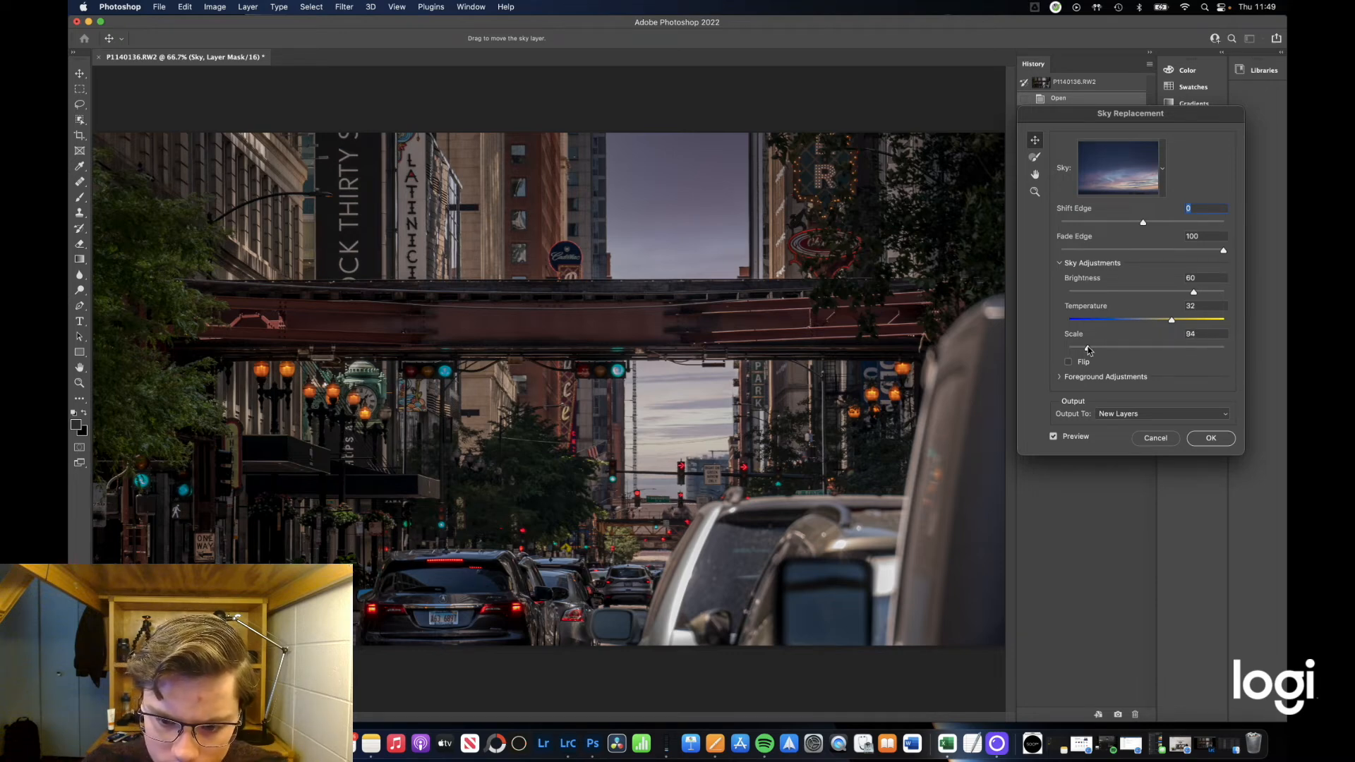
{"action": "left_click_drag", "start_coordinate": [1089, 351], "coordinate": [1098, 350]}
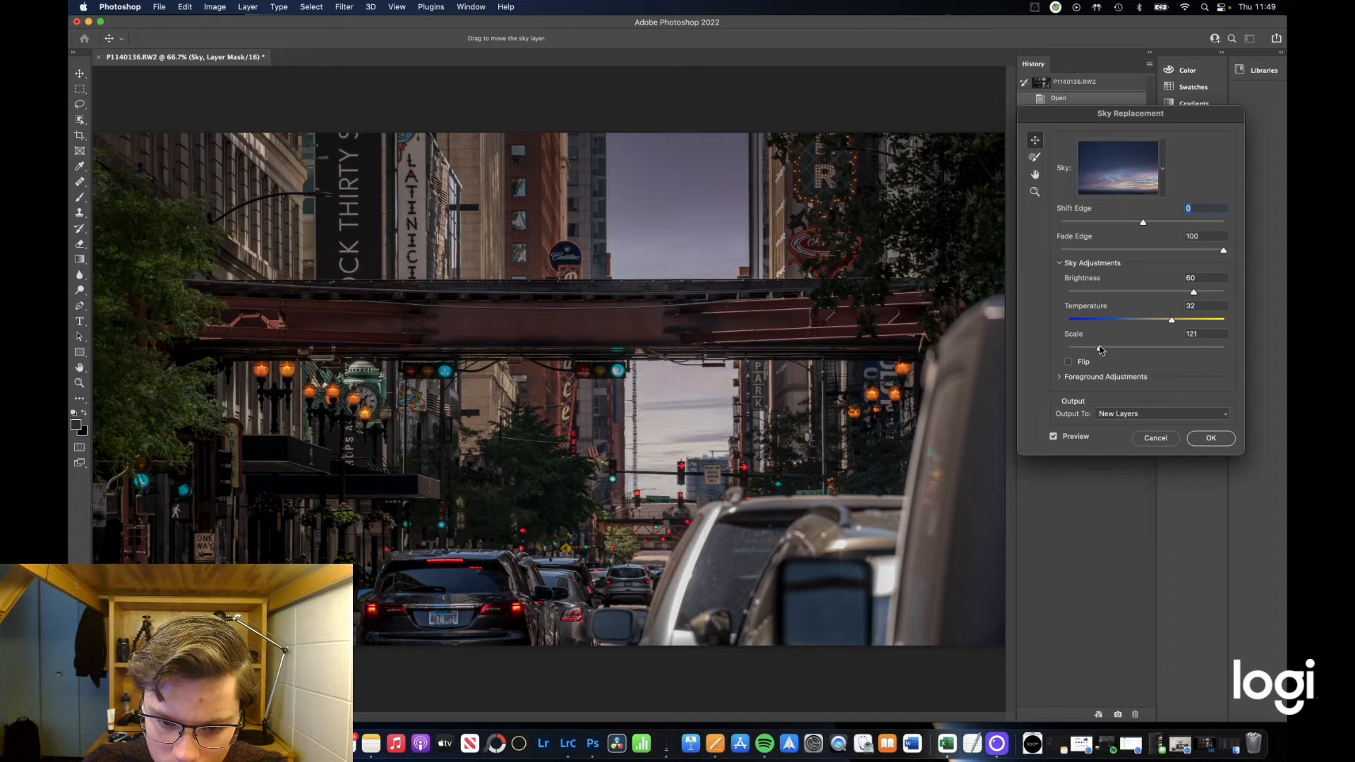
{"action": "left_click_drag", "start_coordinate": [1095, 350], "coordinate": [1090, 349]}
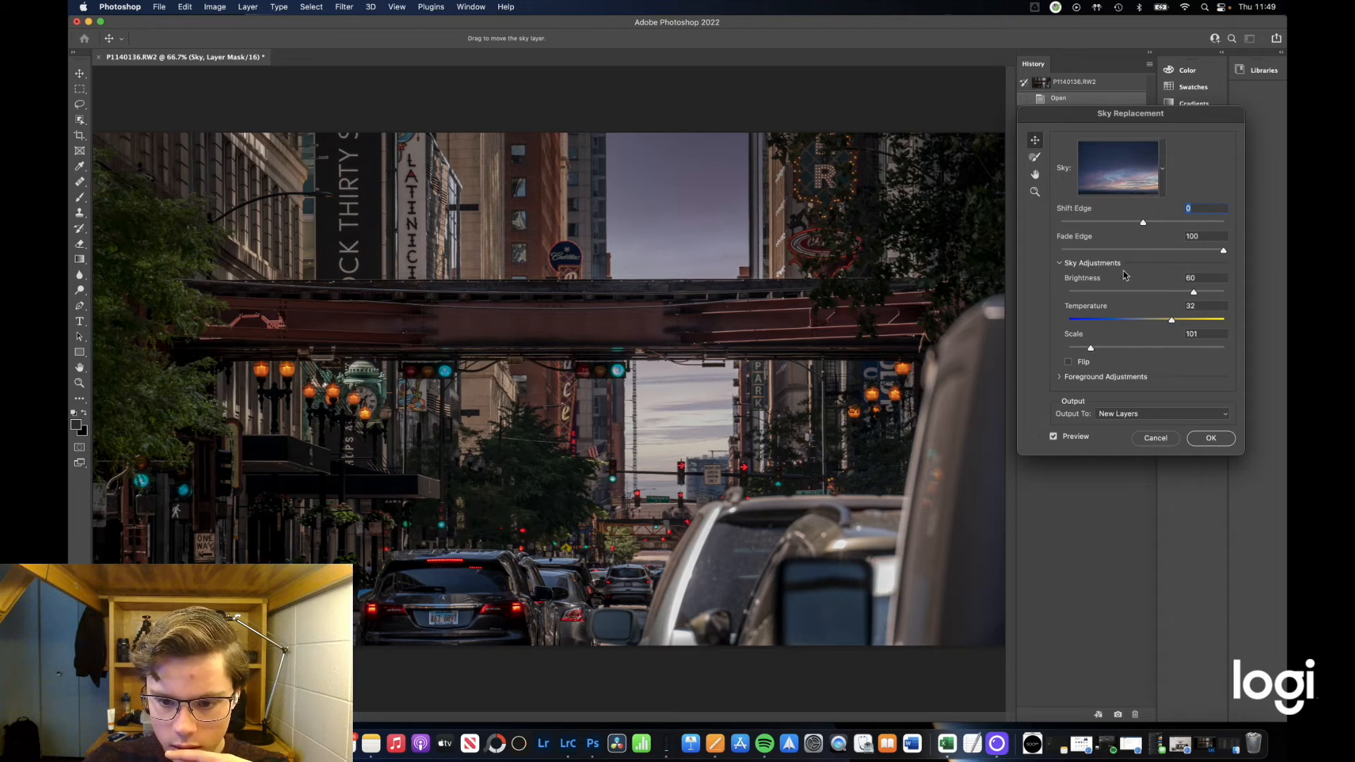
{"action": "left_click", "coordinate": [1163, 170]}
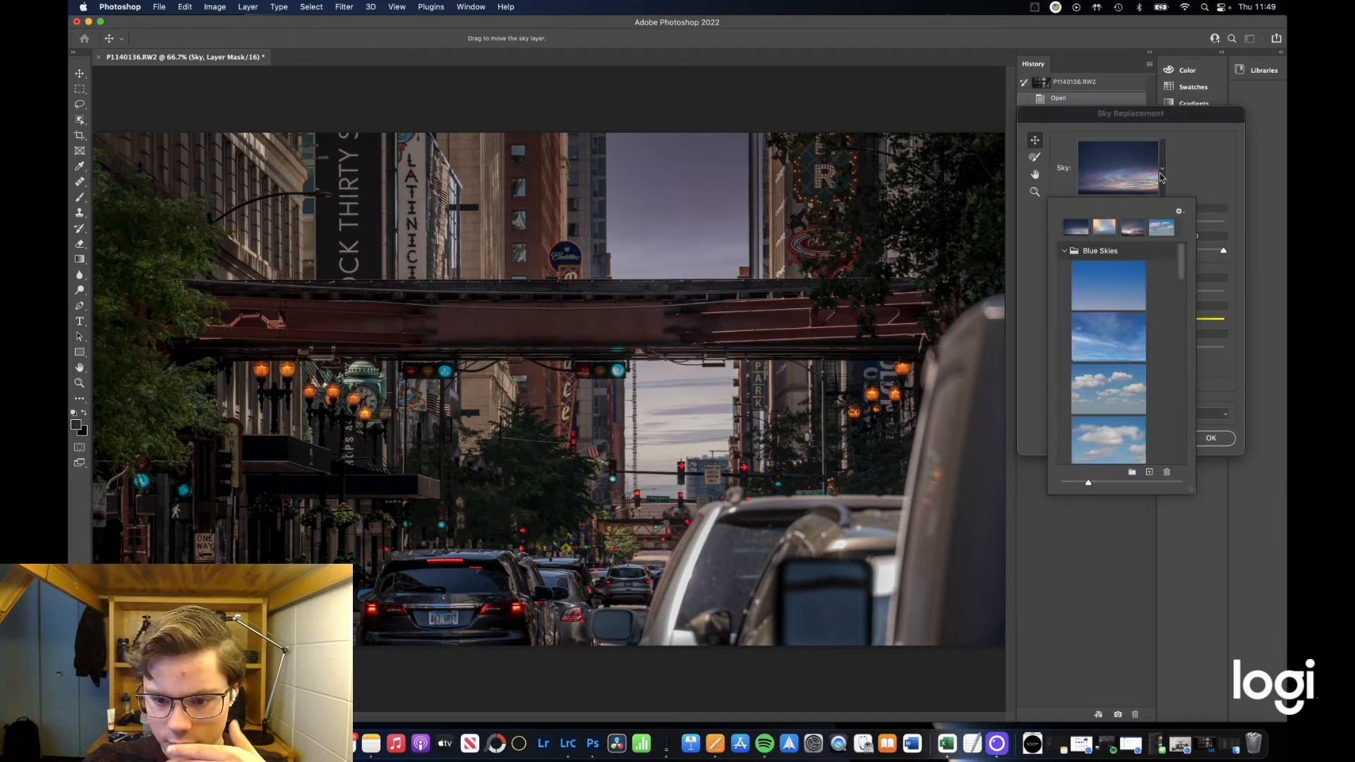
{"action": "left_click", "coordinate": [1180, 158]}
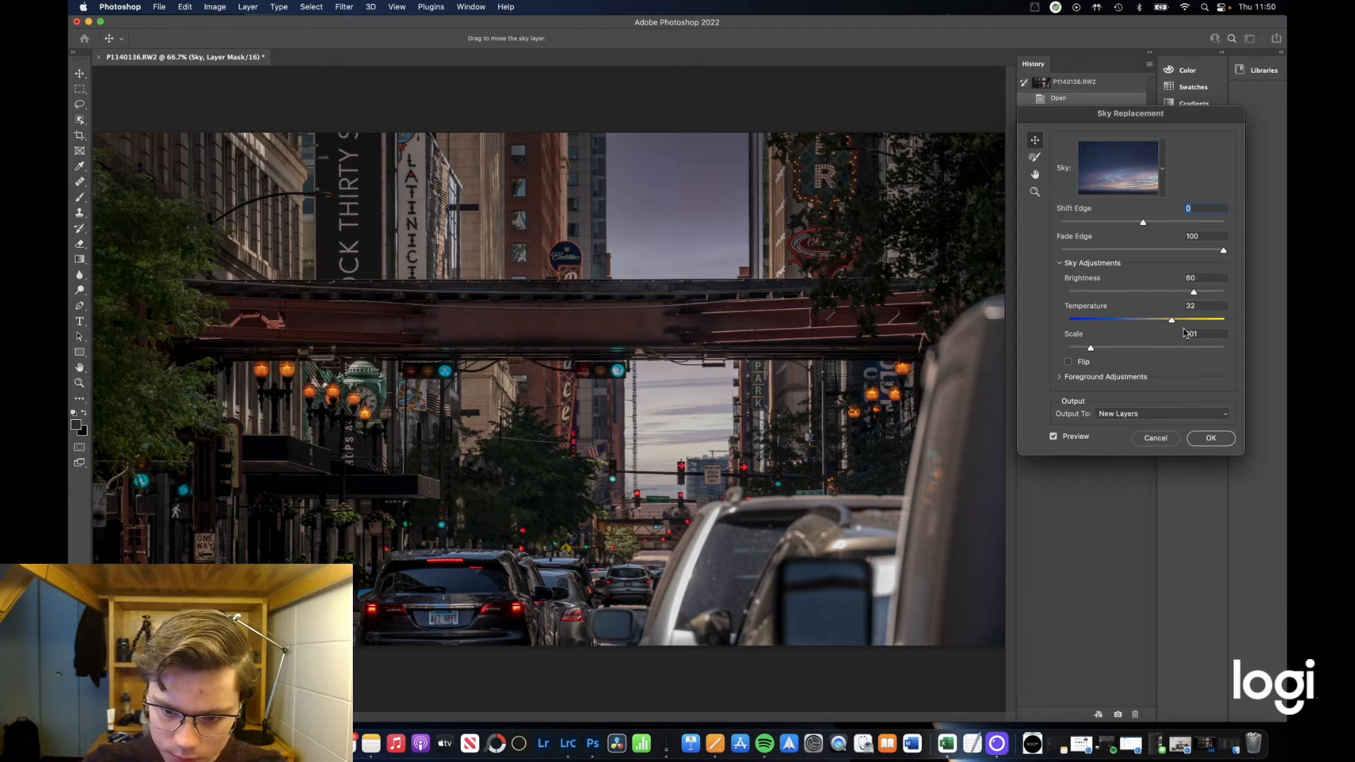
{"action": "left_click", "coordinate": [1208, 438]}
Search the Photoshop commands for "open in" to look for a way to send the photo to another program.
{"action": "left_click", "coordinate": [511, 4]}
{"action": "left_click", "coordinate": [512, 4]}
{"action": "left_click", "coordinate": [512, 5]}
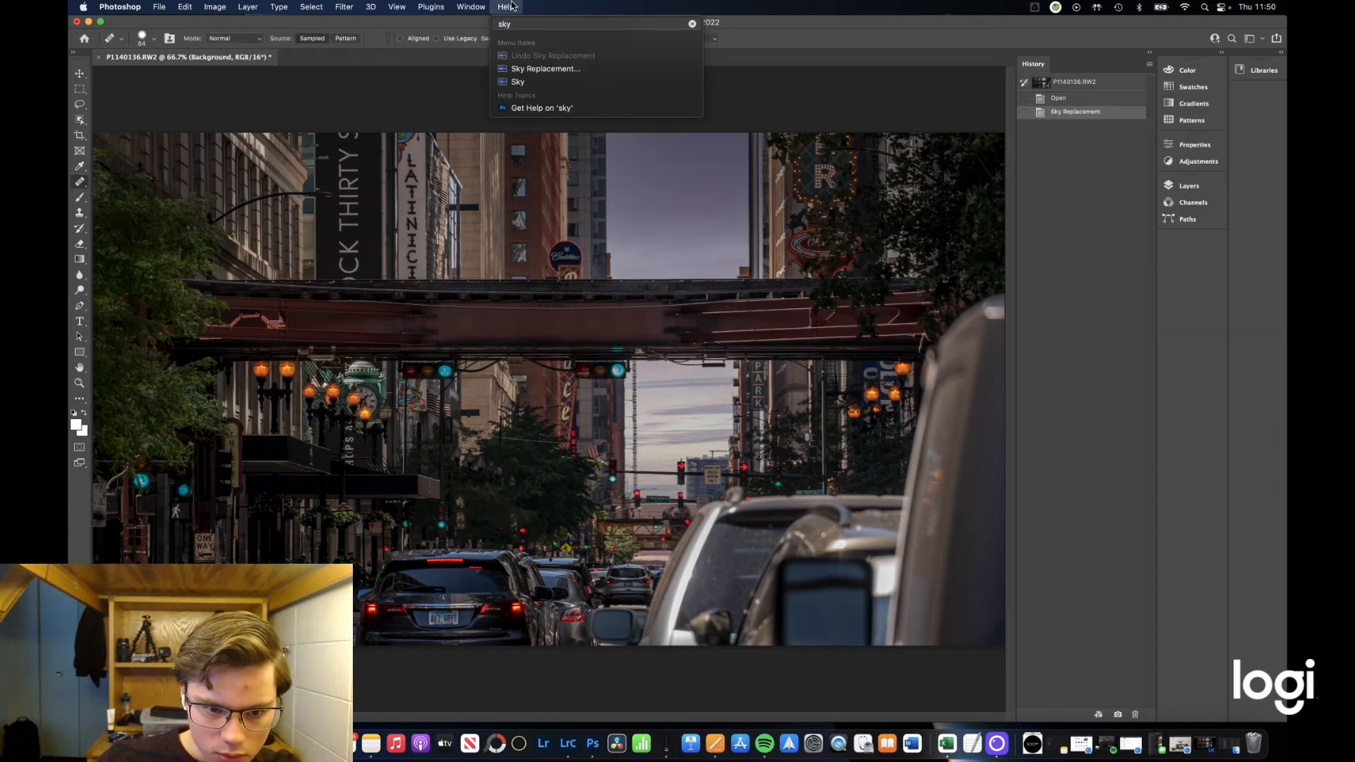
{"action": "type", "text": "open"}
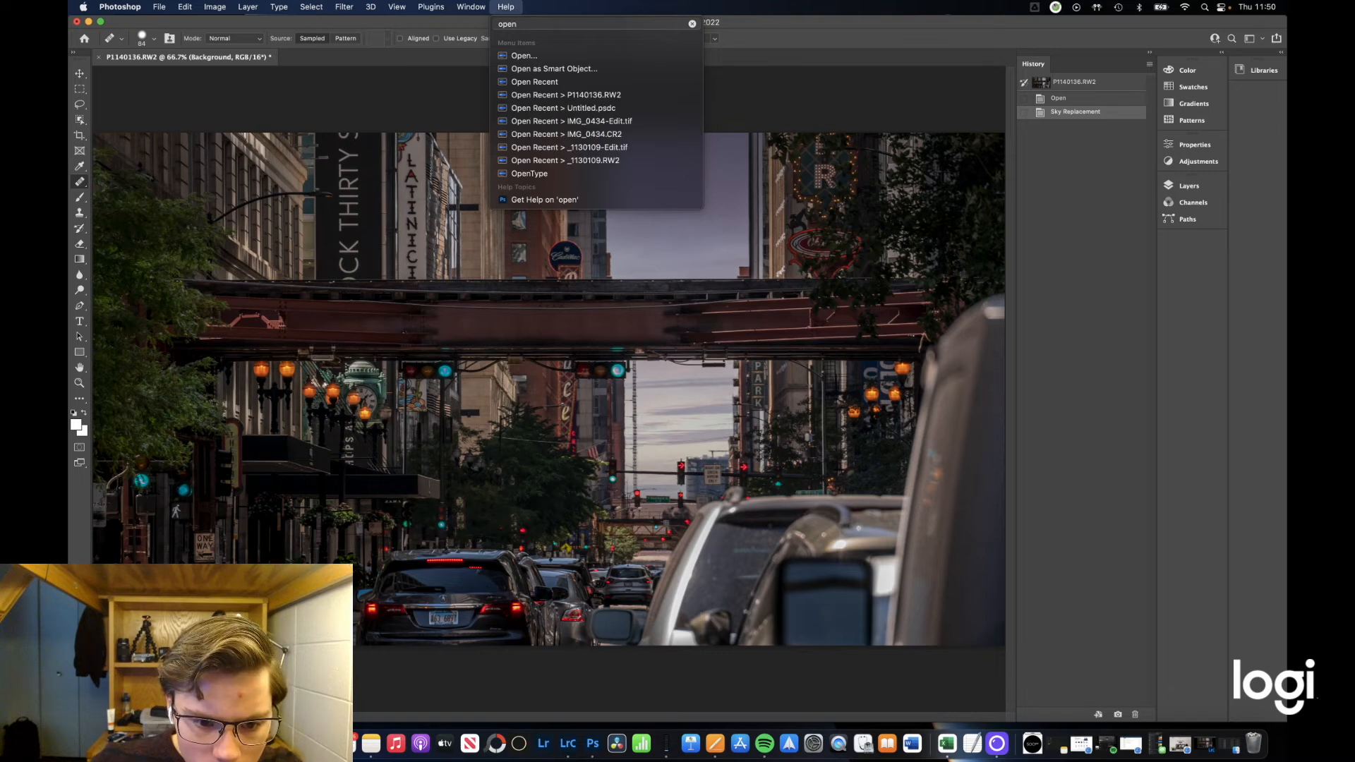
{"action": "type", "text": " in"}
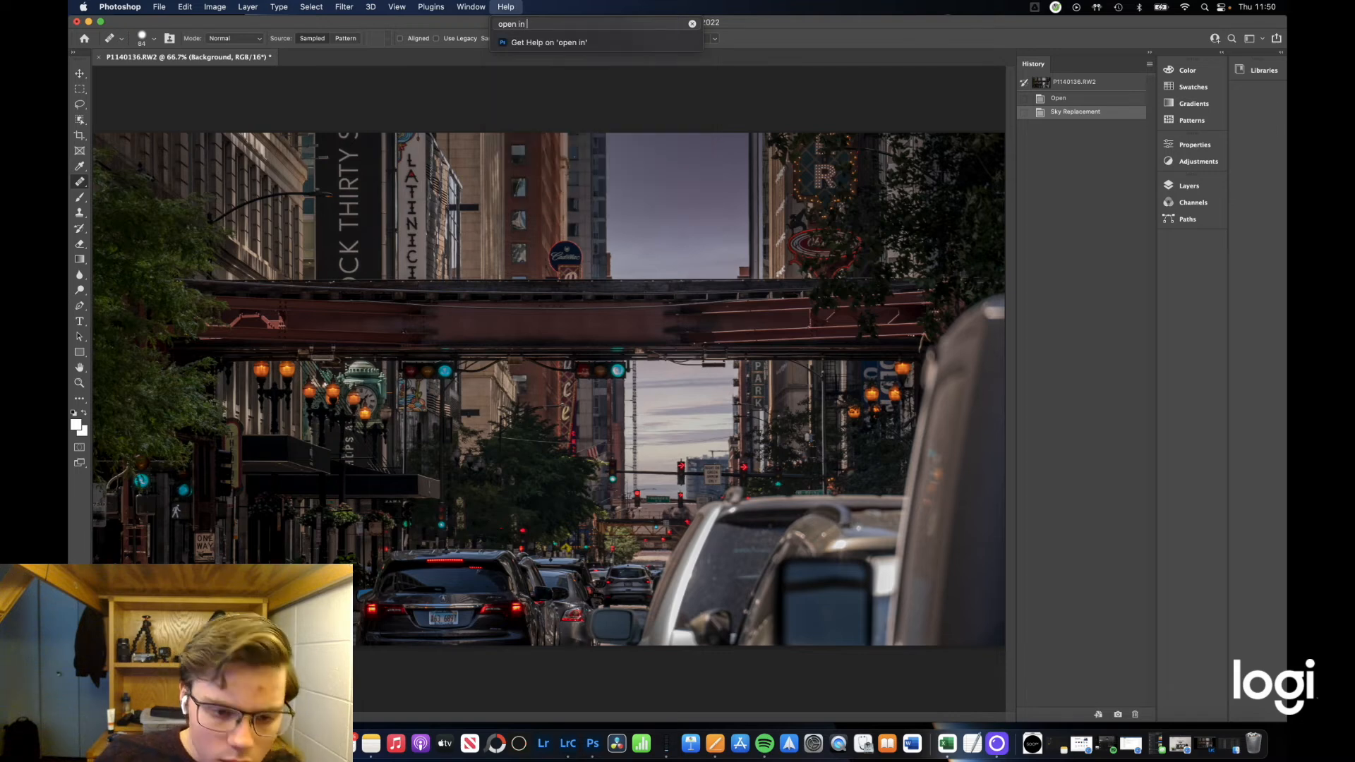
{"action": "key", "text": "Escape"}
{"action": "key", "text": "Escape"}
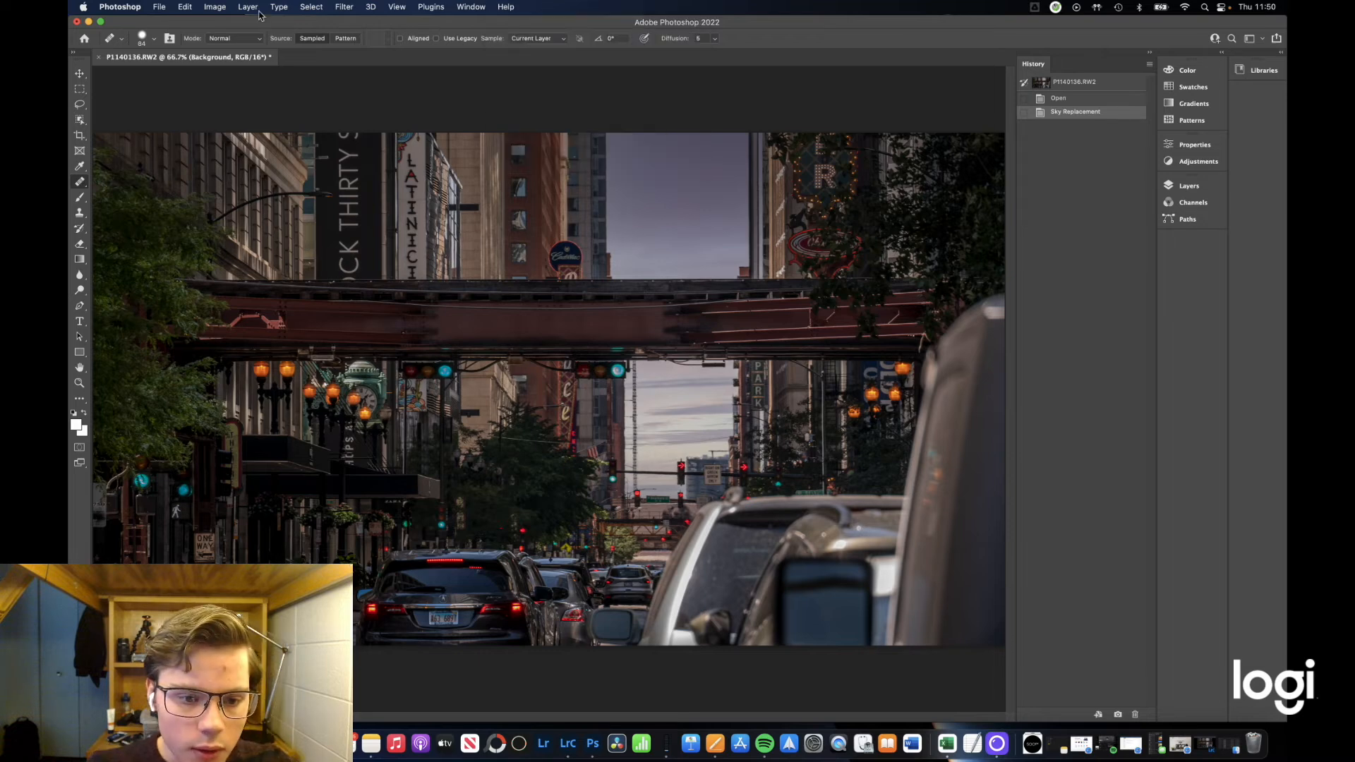
Quick-export the photo as P1140136.png into the chicago unedited folder.
{"action": "left_click", "coordinate": [159, 6]}
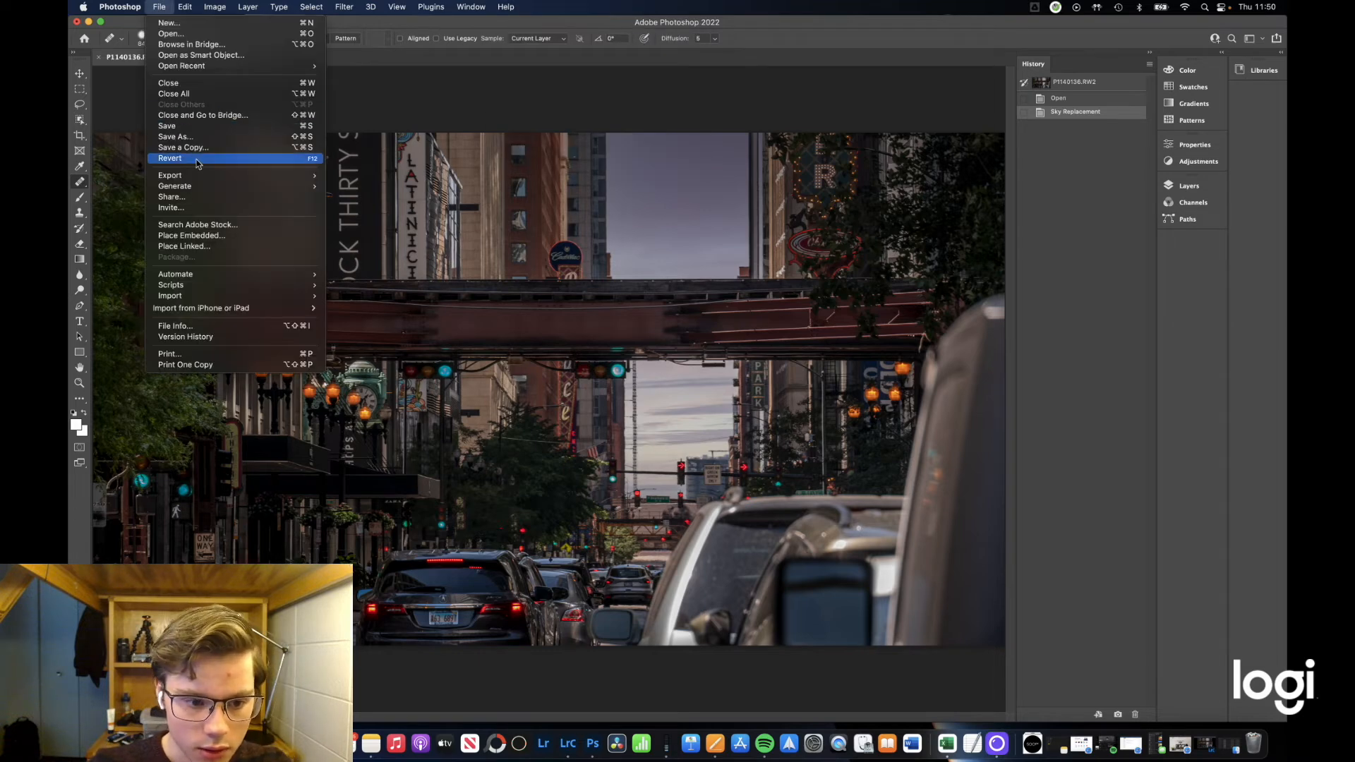
{"action": "mouse_move", "coordinate": [254, 176]}
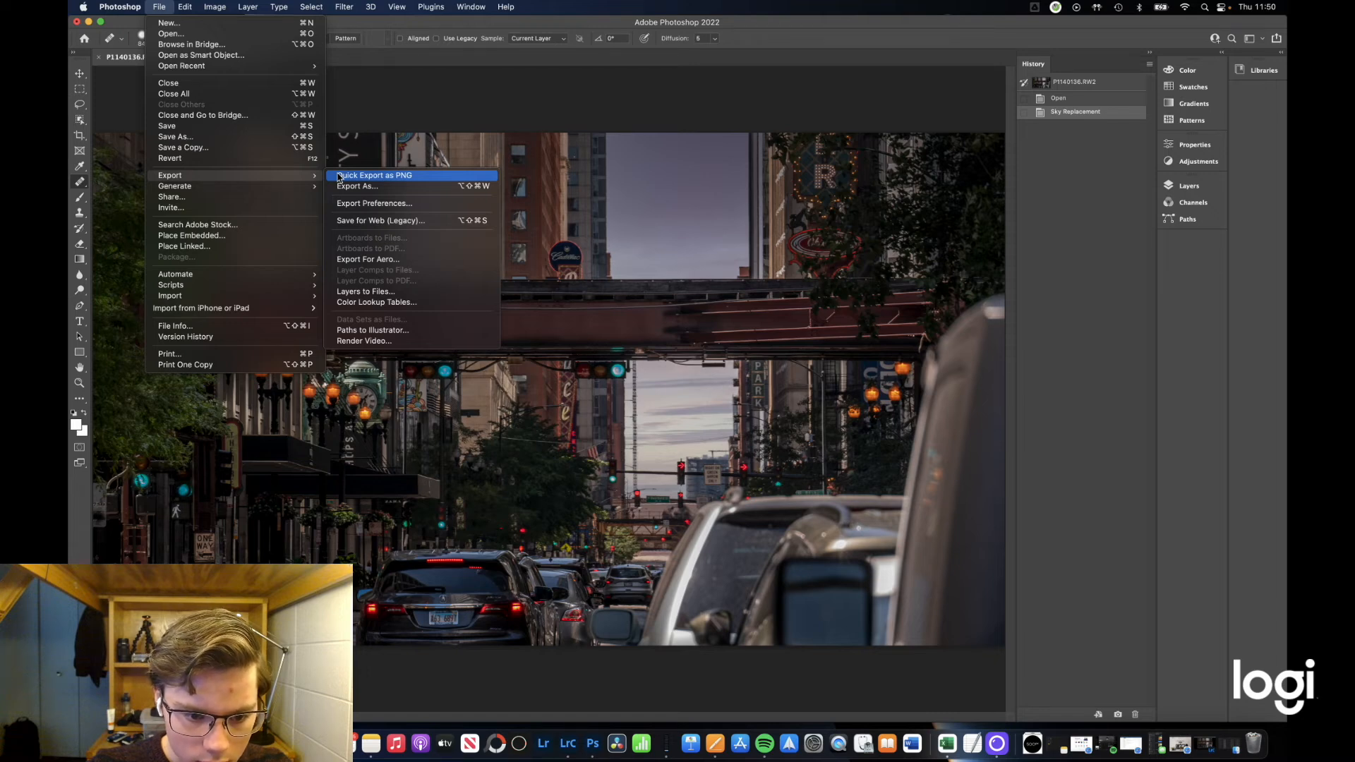
{"action": "left_click", "coordinate": [339, 175]}
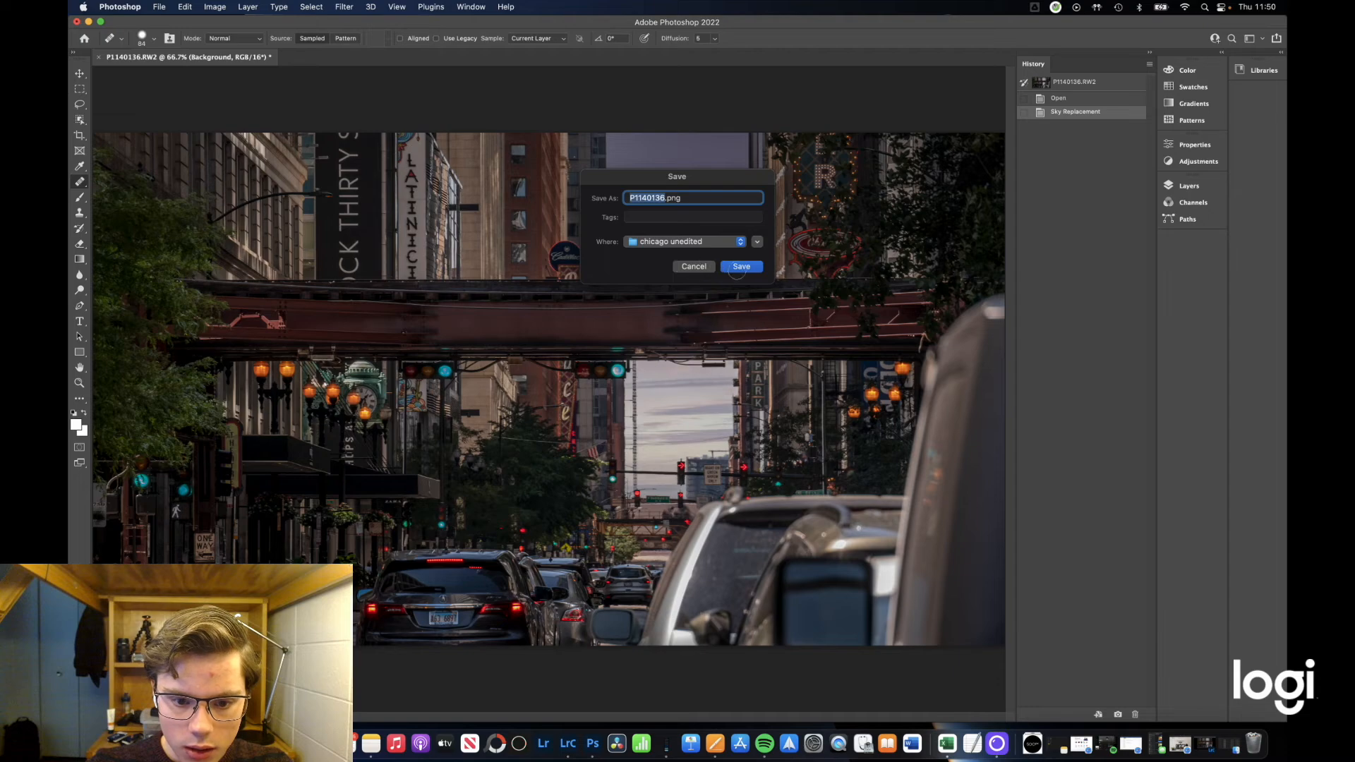
{"action": "left_click", "coordinate": [739, 267]}
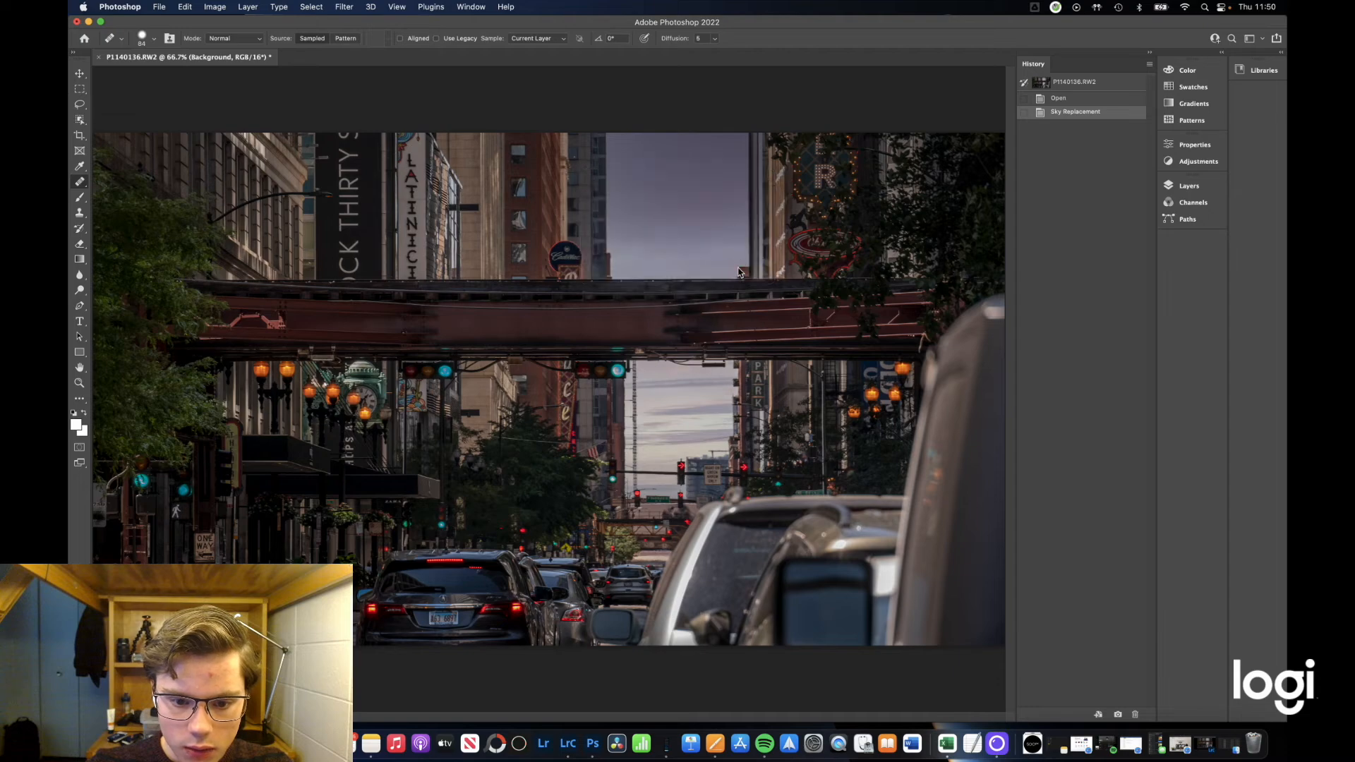
Minimise the Photoshop window, switch to Lightroom Classic and start an import of photos and videos.
{"action": "left_click", "coordinate": [89, 21]}
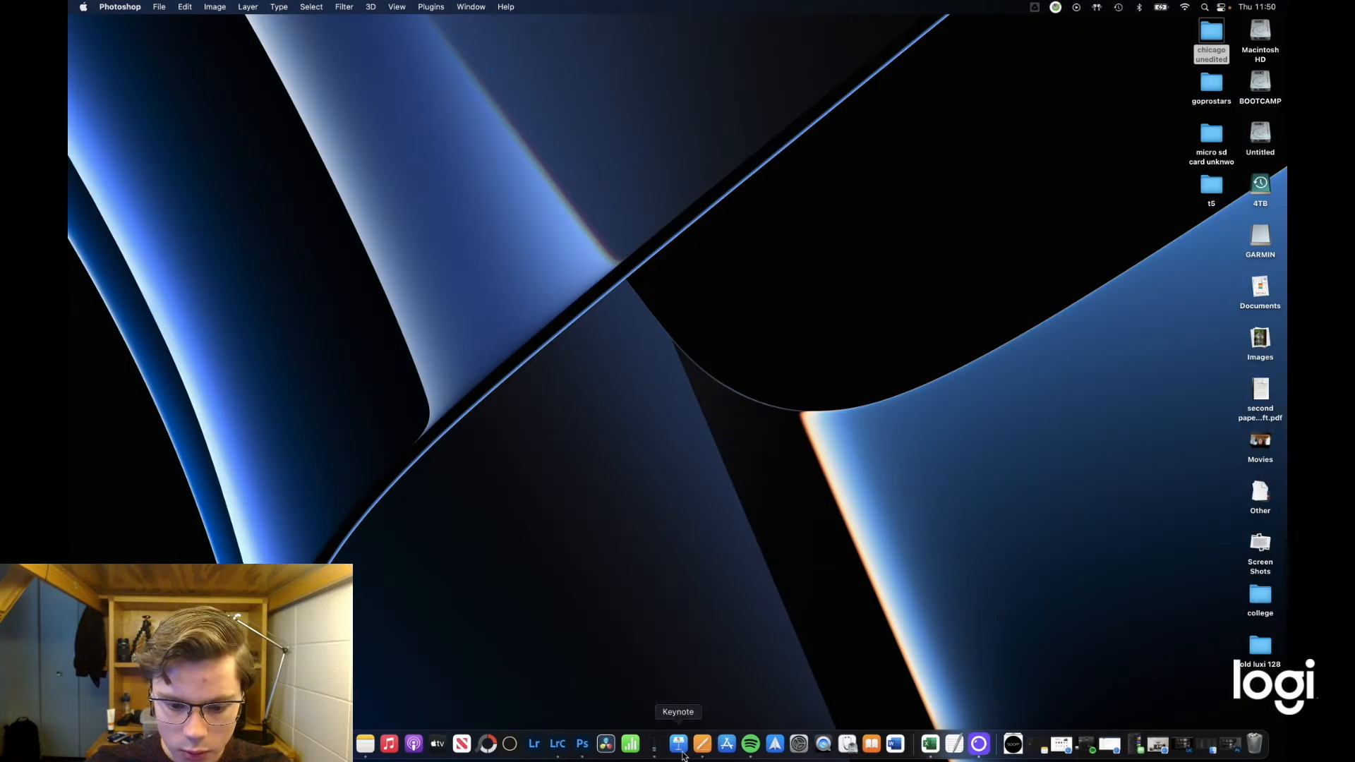
{"action": "left_click", "coordinate": [558, 743]}
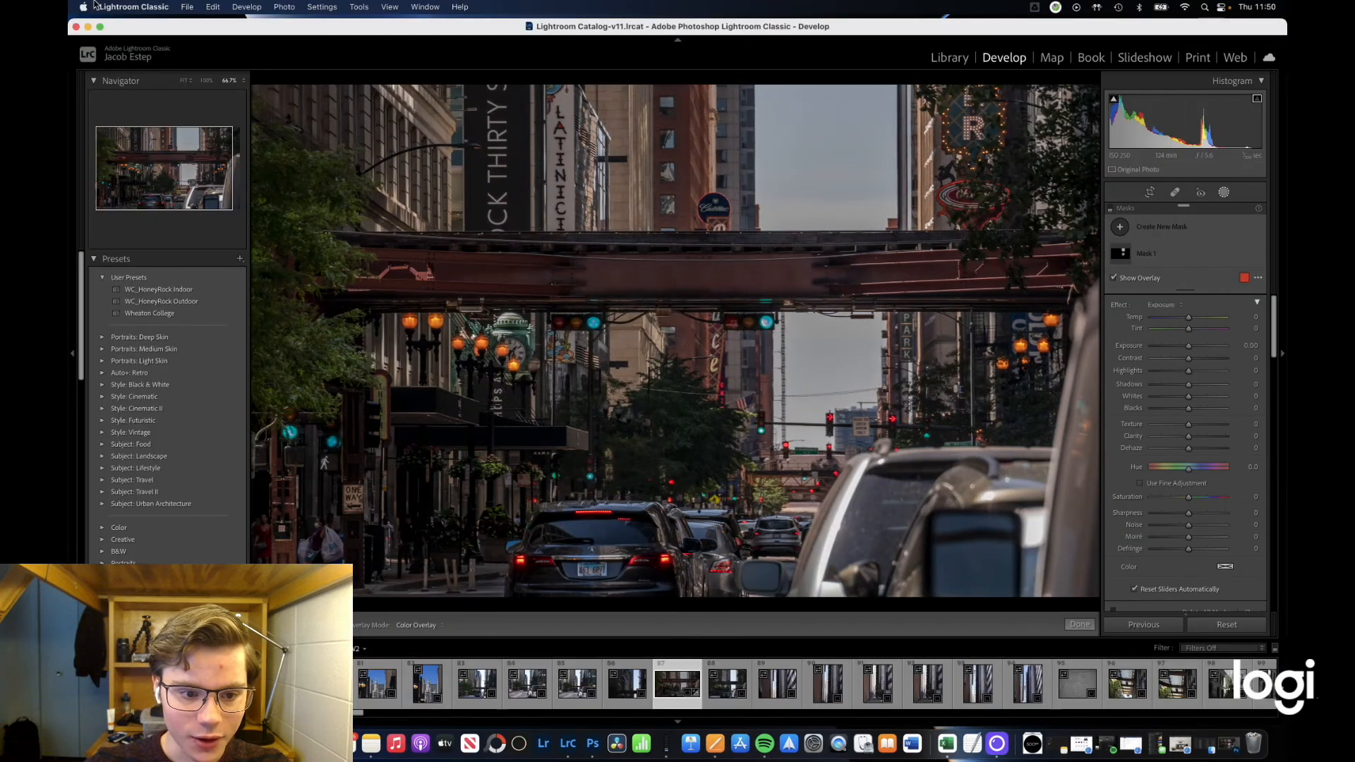
{"action": "left_click", "coordinate": [187, 7]}
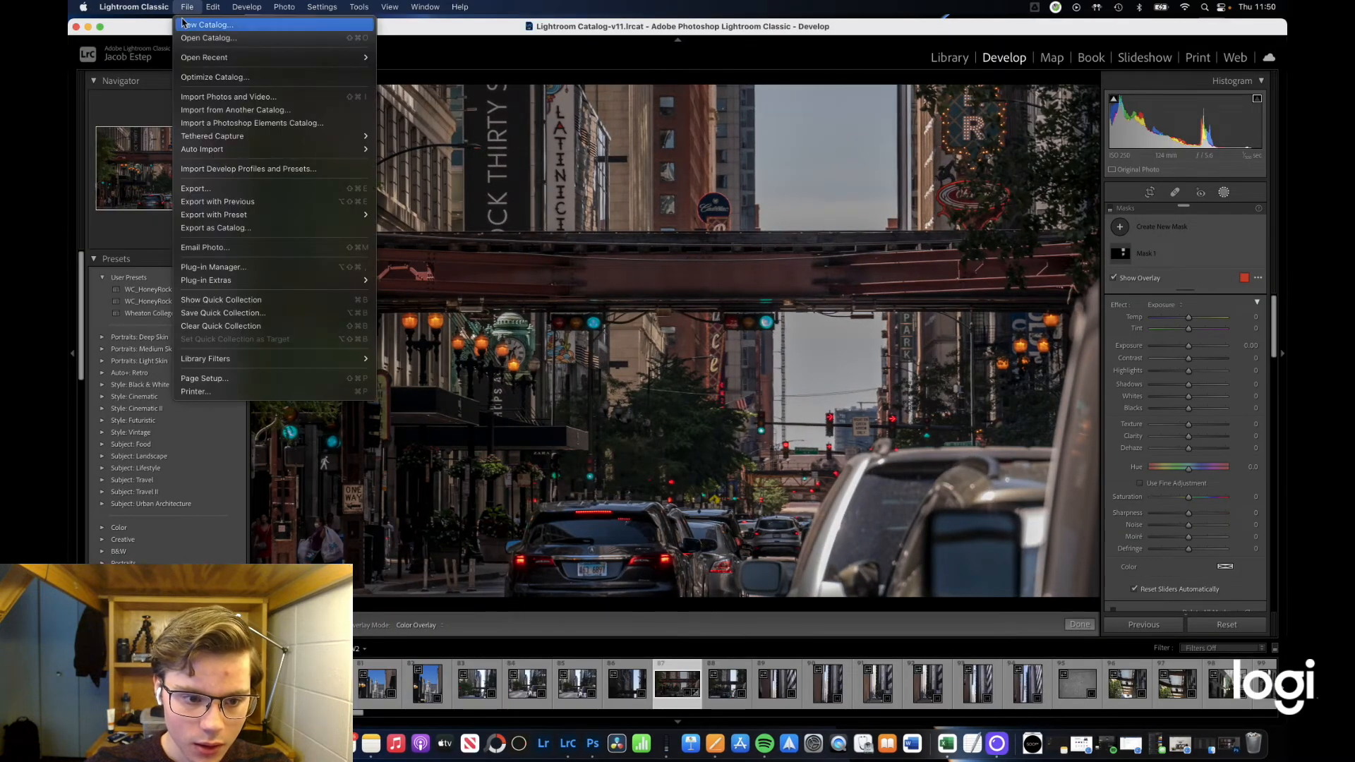
{"action": "left_click", "coordinate": [199, 110]}
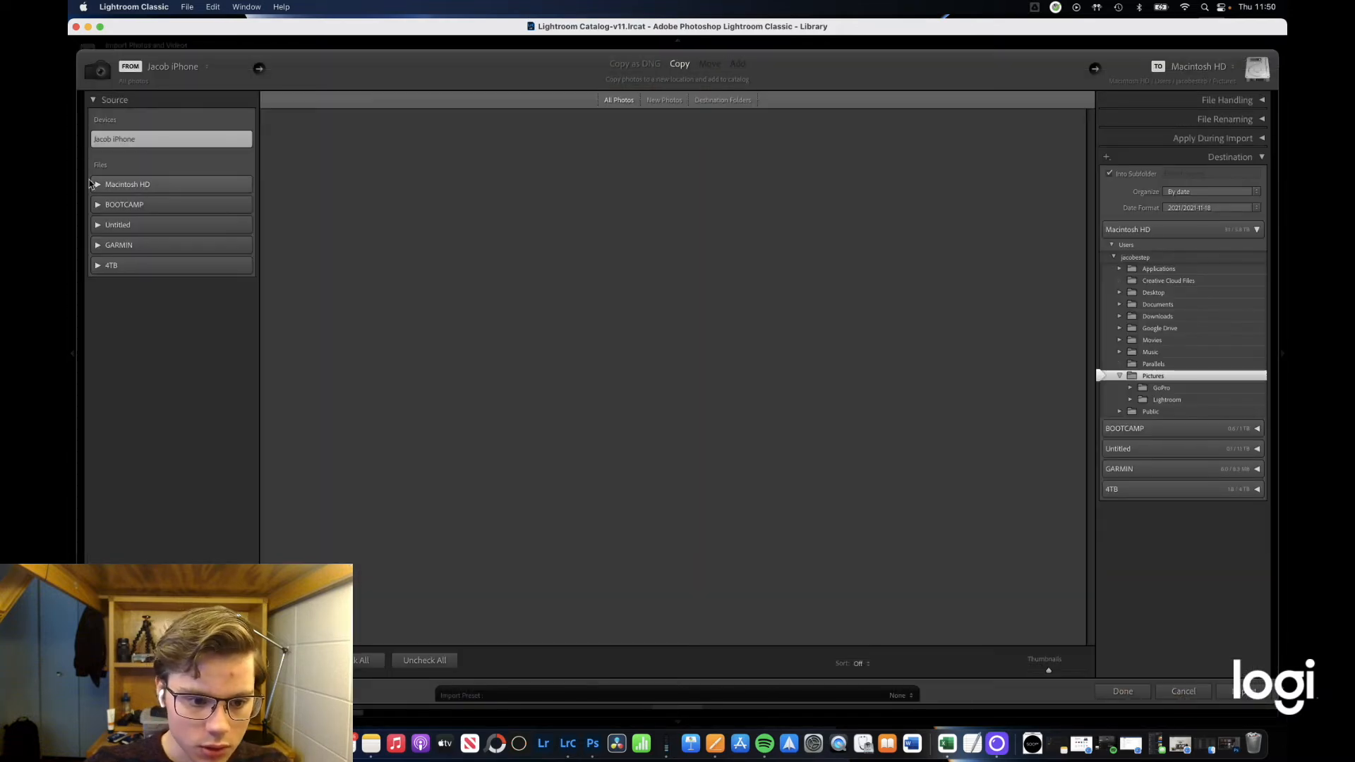
Choose the chicago unedited folder on the Macintosh HD user's Desktop as the import source.
{"action": "left_click", "coordinate": [98, 184]}
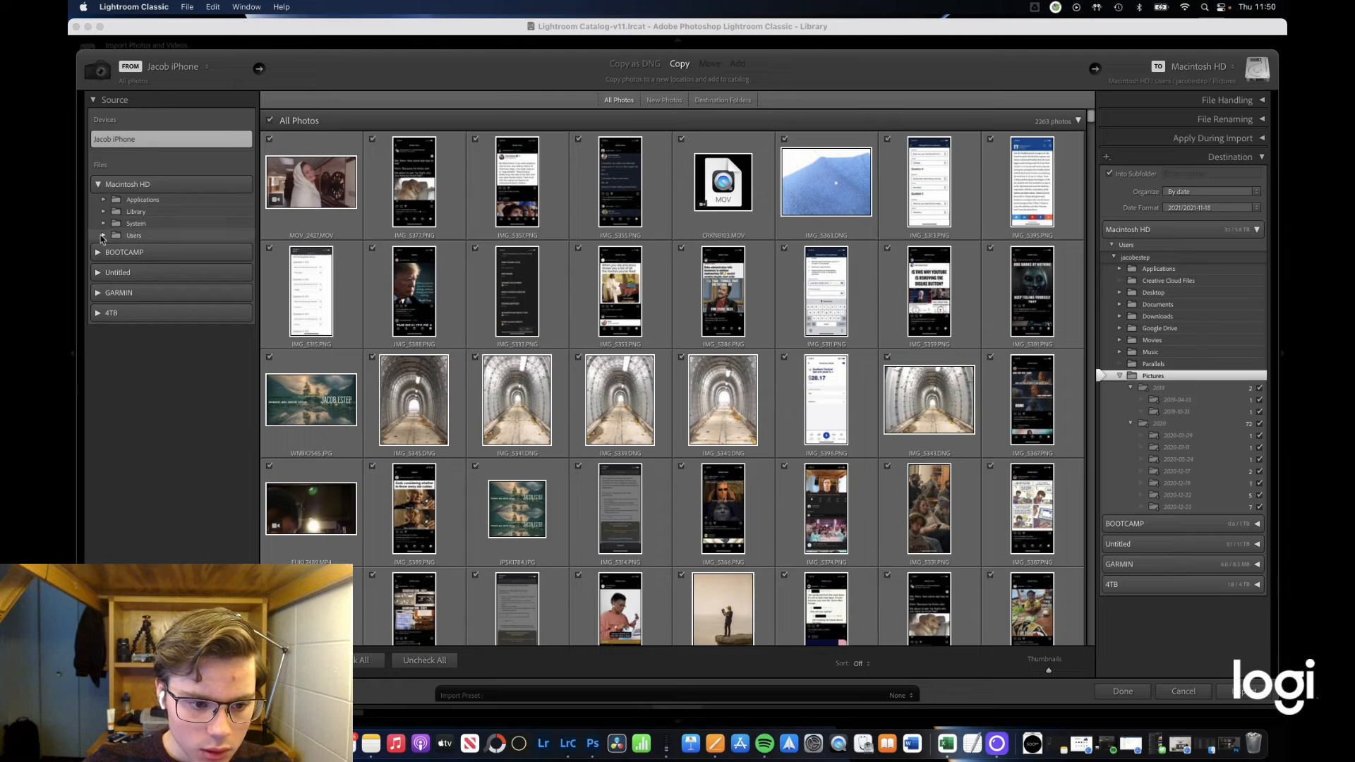
{"action": "left_click", "coordinate": [103, 235]}
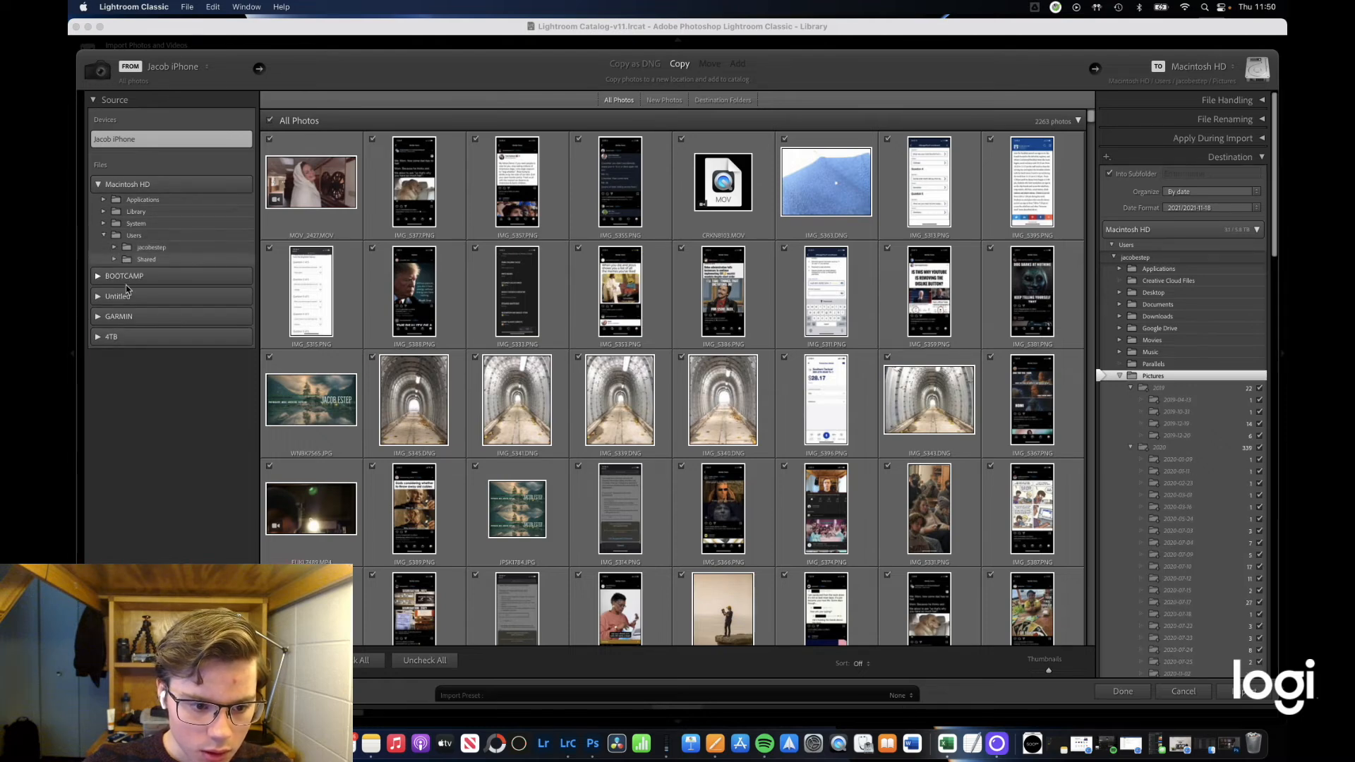
{"action": "left_click", "coordinate": [115, 248]}
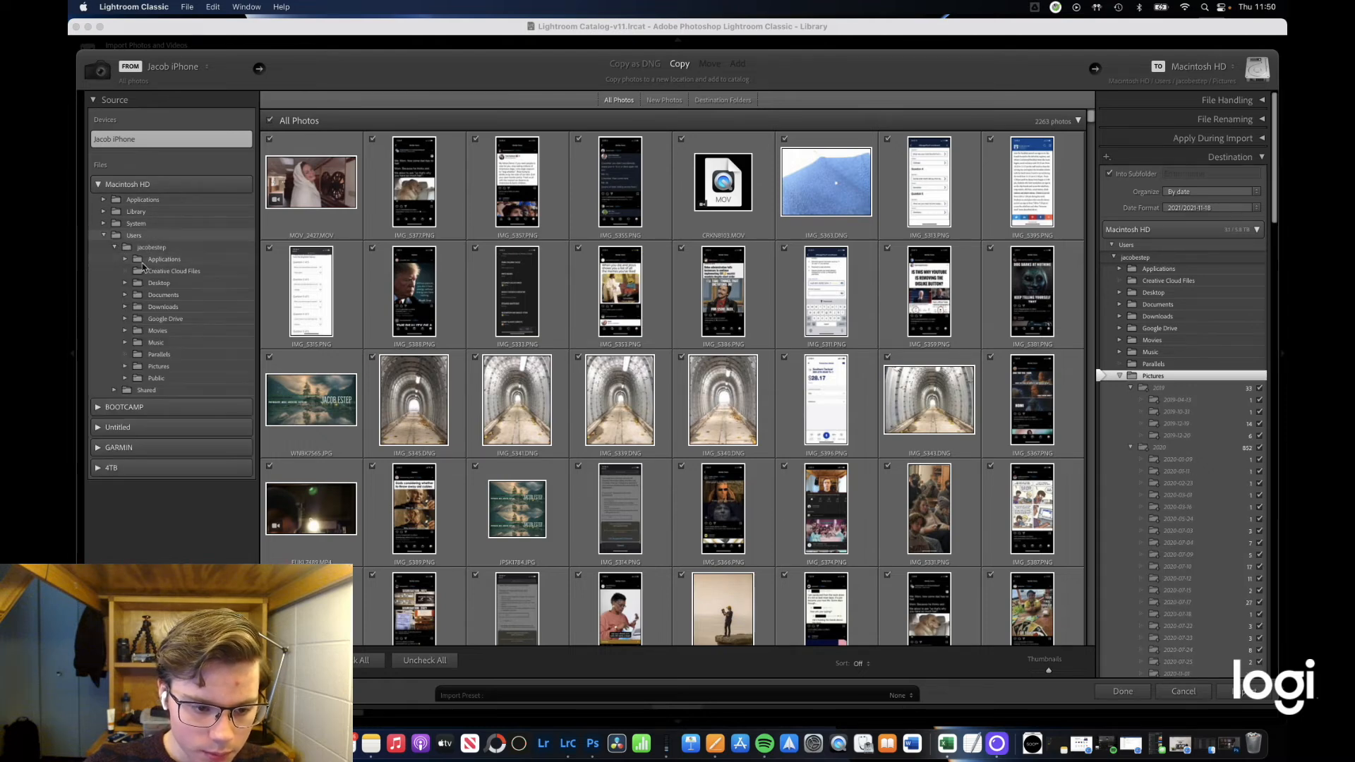
{"action": "left_click", "coordinate": [126, 284]}
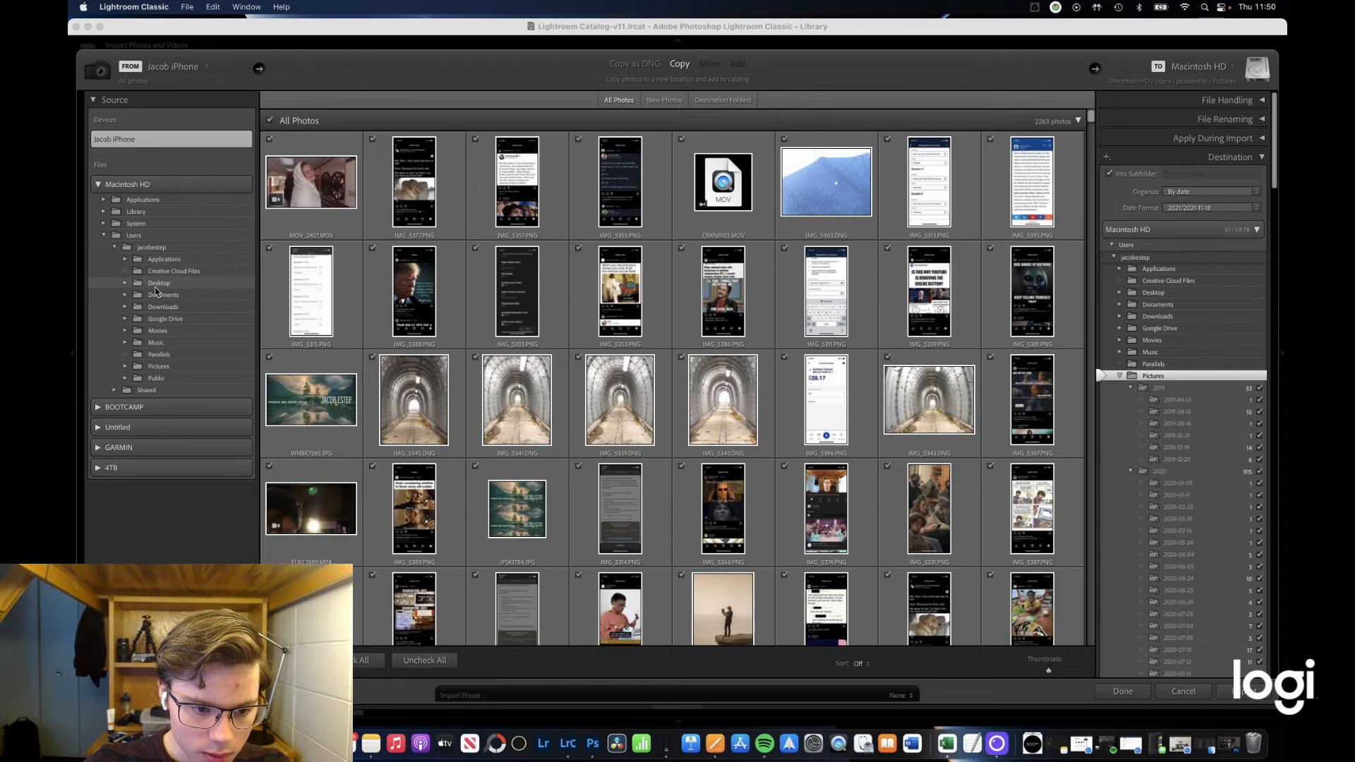
{"action": "left_click", "coordinate": [150, 293]}
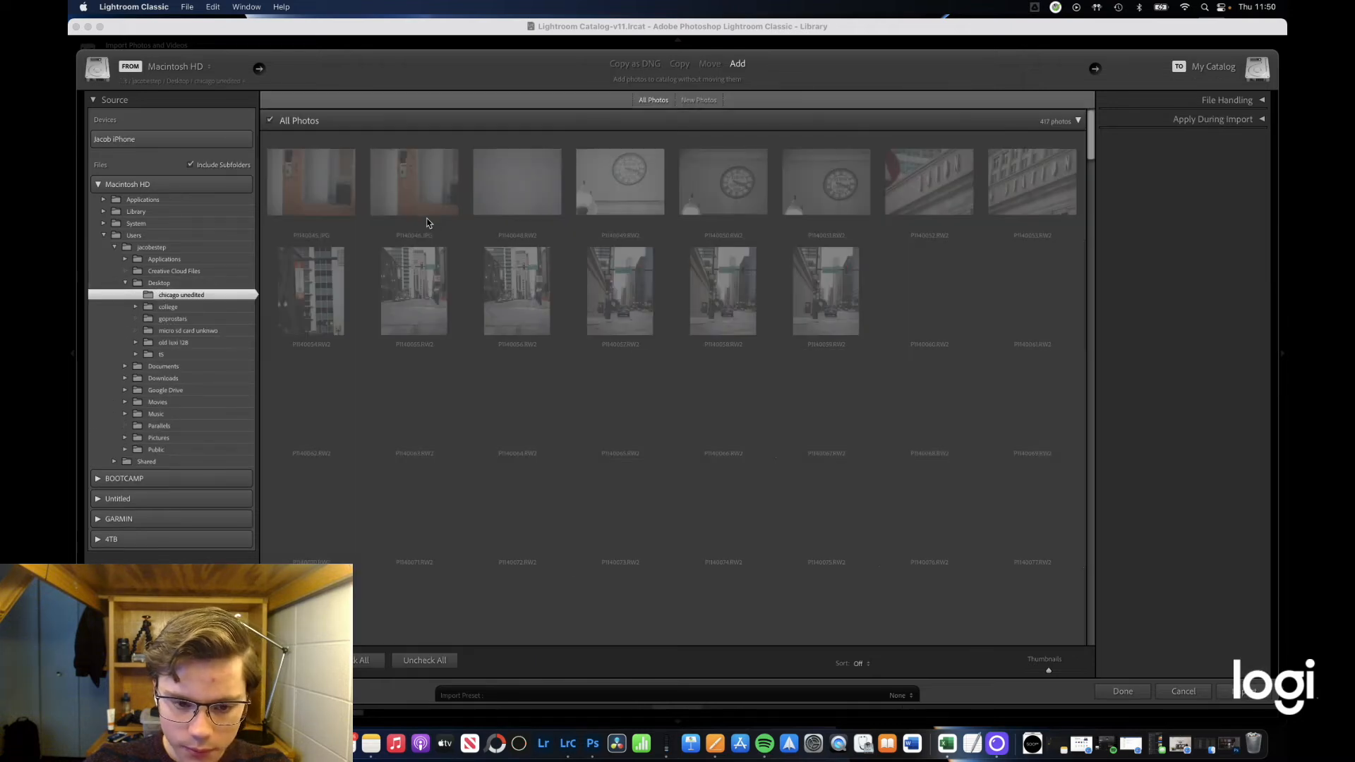
Find the new PNG among the chicago unedited photos, import it into the catalog and dismiss the import results.
{"action": "scroll", "coordinate": [763, 377], "scroll_direction": "down", "scroll_amount": 20}
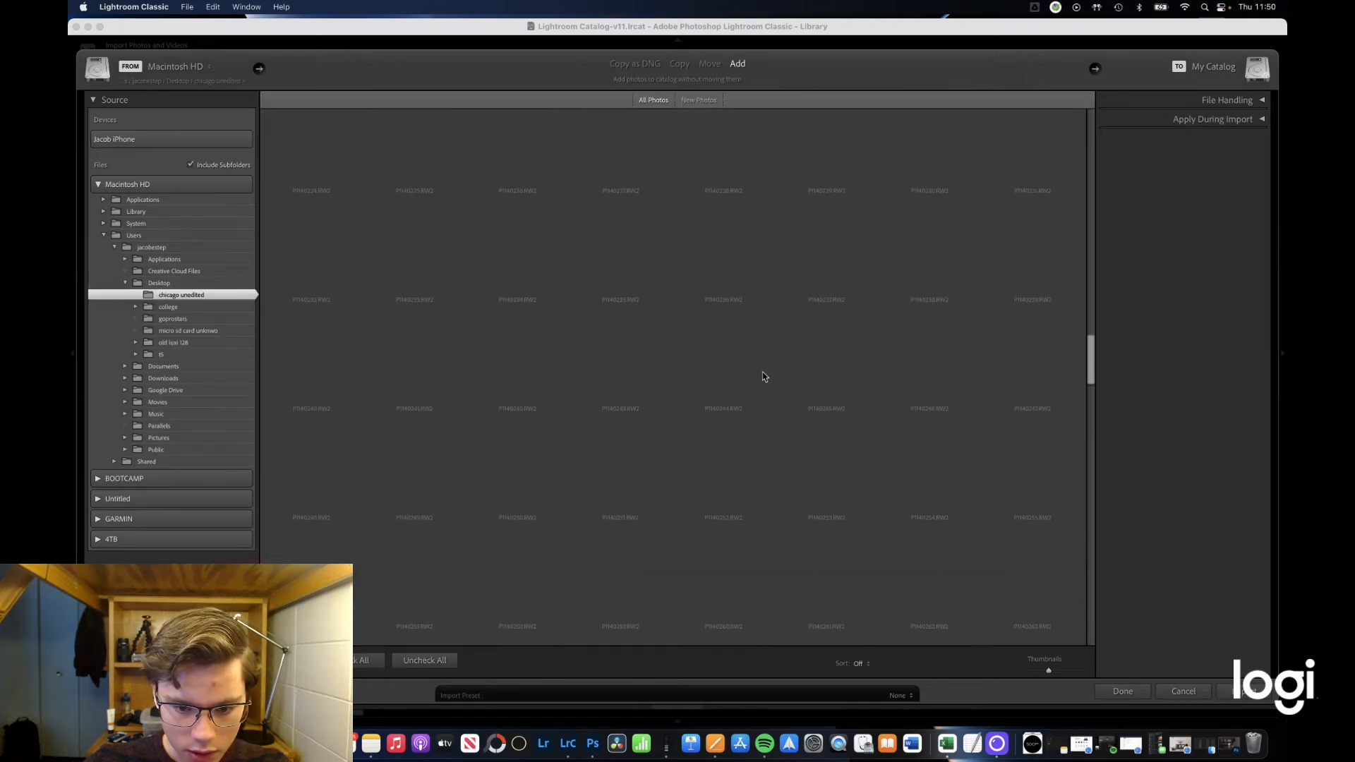
{"action": "scroll", "coordinate": [764, 378], "scroll_direction": "down", "scroll_amount": 6}
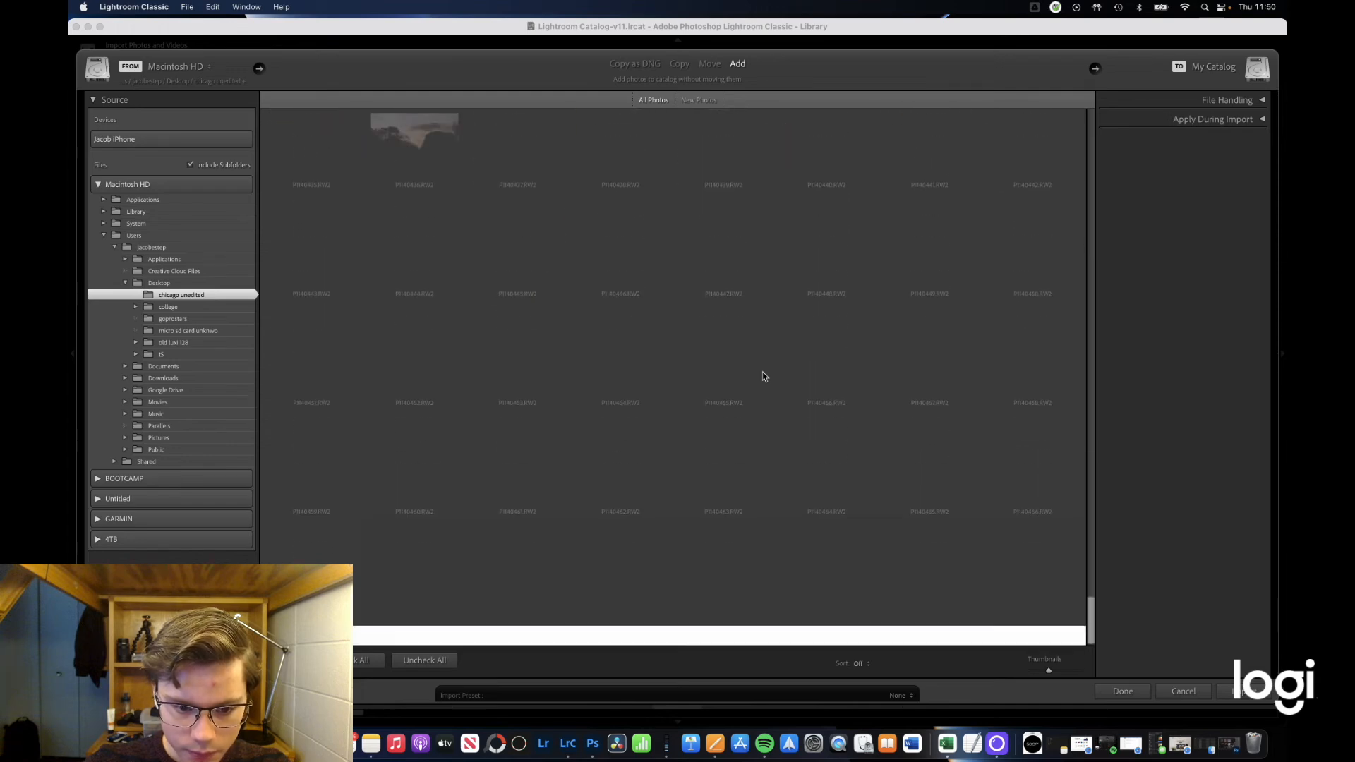
{"action": "scroll", "coordinate": [763, 378], "scroll_direction": "up", "scroll_amount": 10}
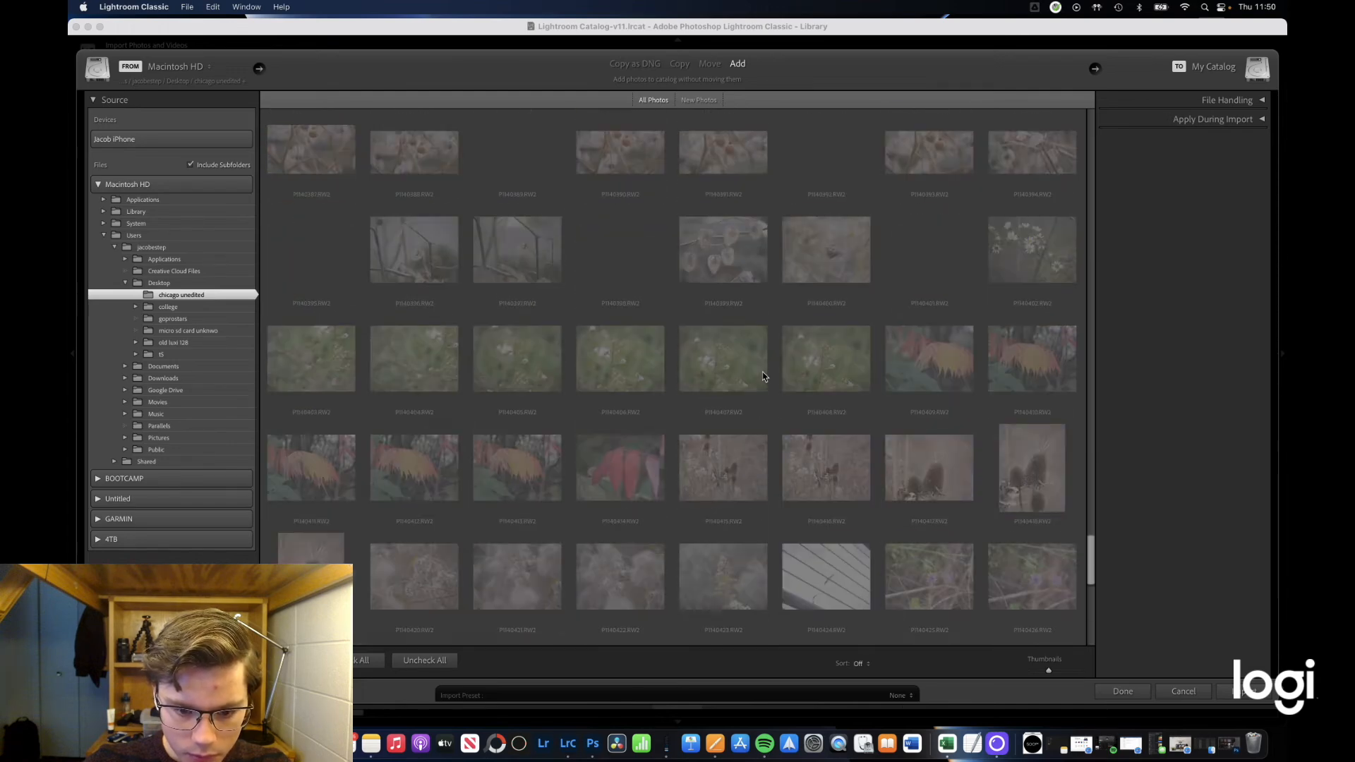
{"action": "scroll", "coordinate": [763, 377], "scroll_direction": "up", "scroll_amount": 7}
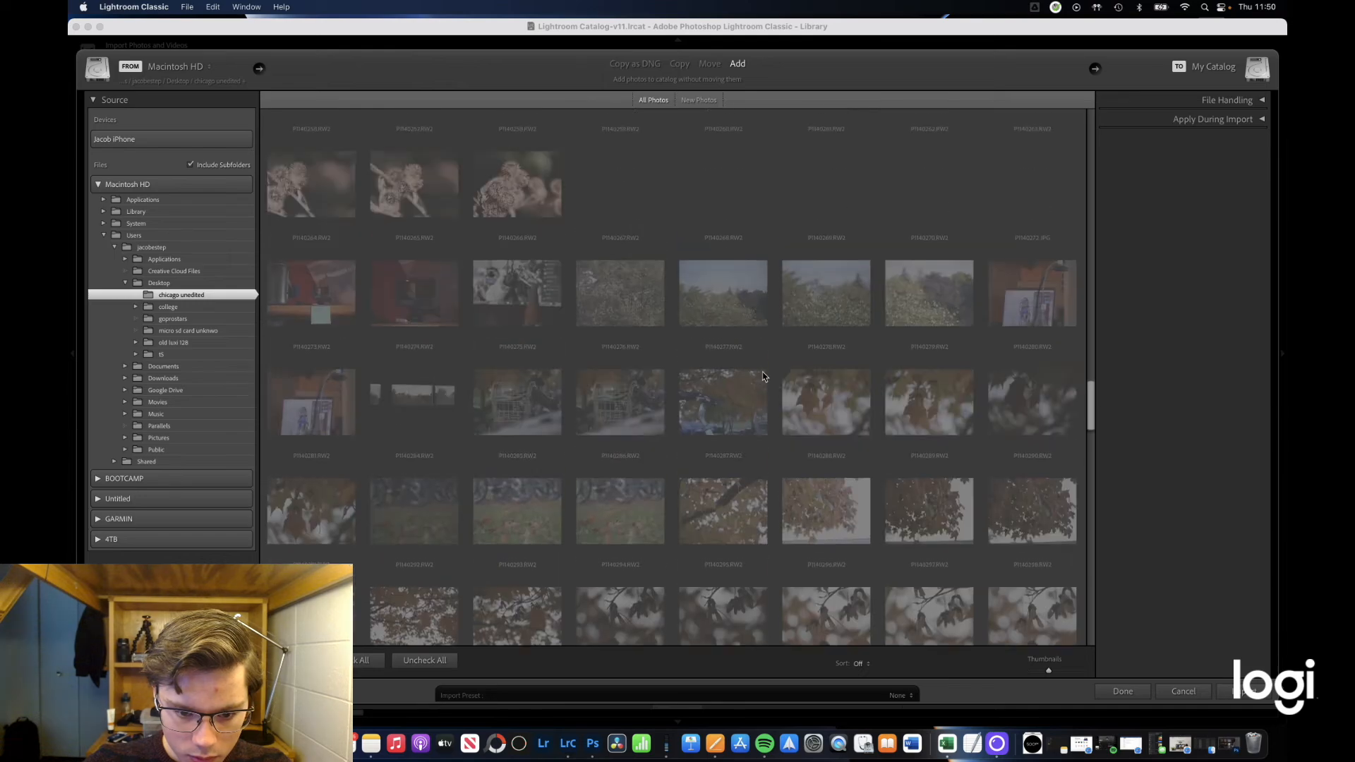
{"action": "scroll", "coordinate": [764, 377], "scroll_direction": "up", "scroll_amount": 3}
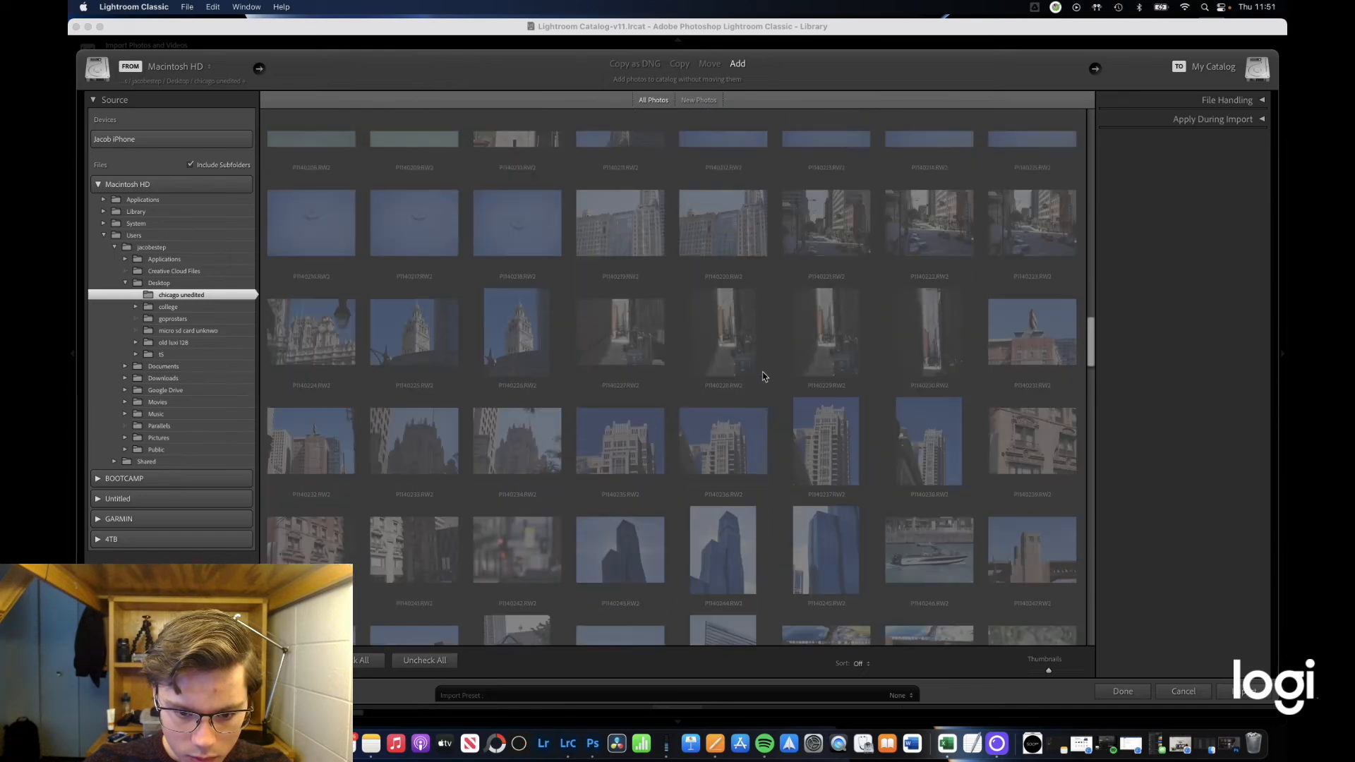
{"action": "scroll", "coordinate": [763, 378], "scroll_direction": "up", "scroll_amount": 5}
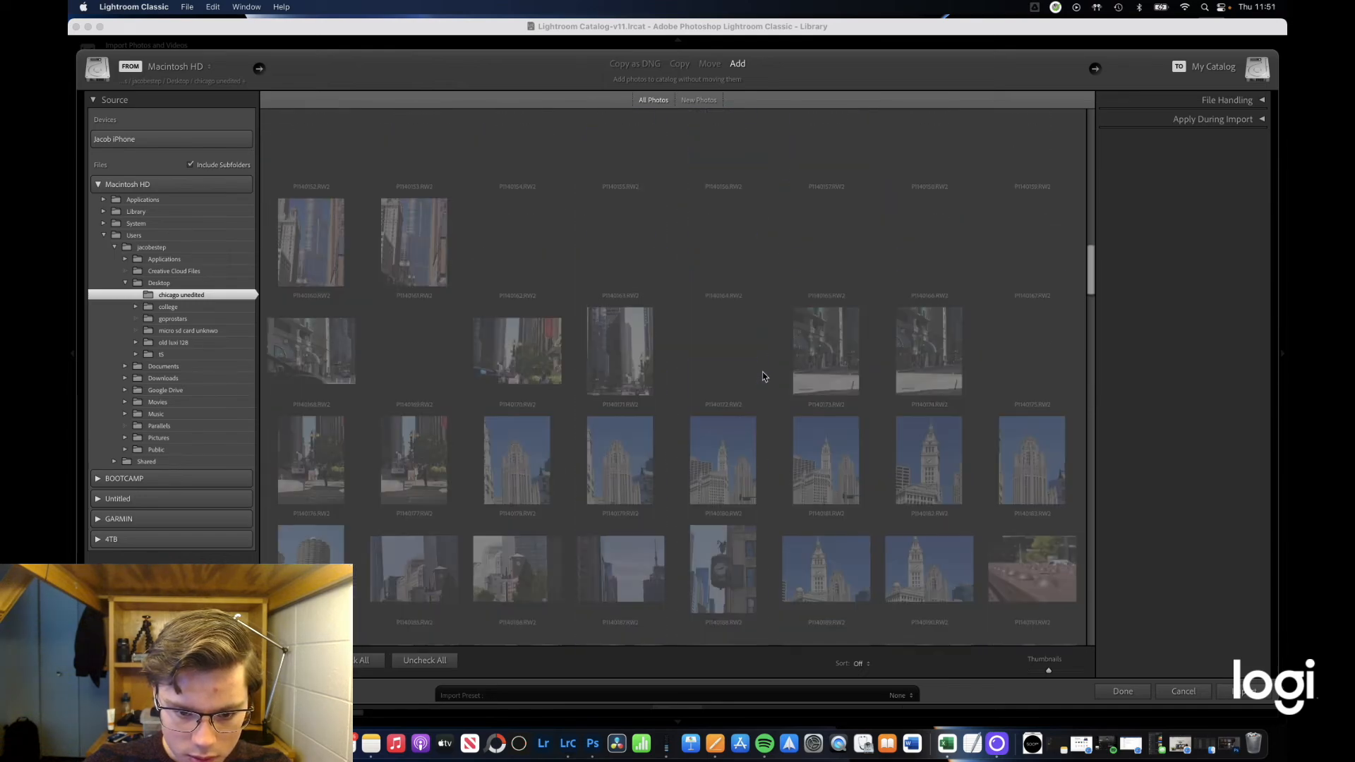
{"action": "scroll", "coordinate": [763, 378], "scroll_direction": "up", "scroll_amount": 2}
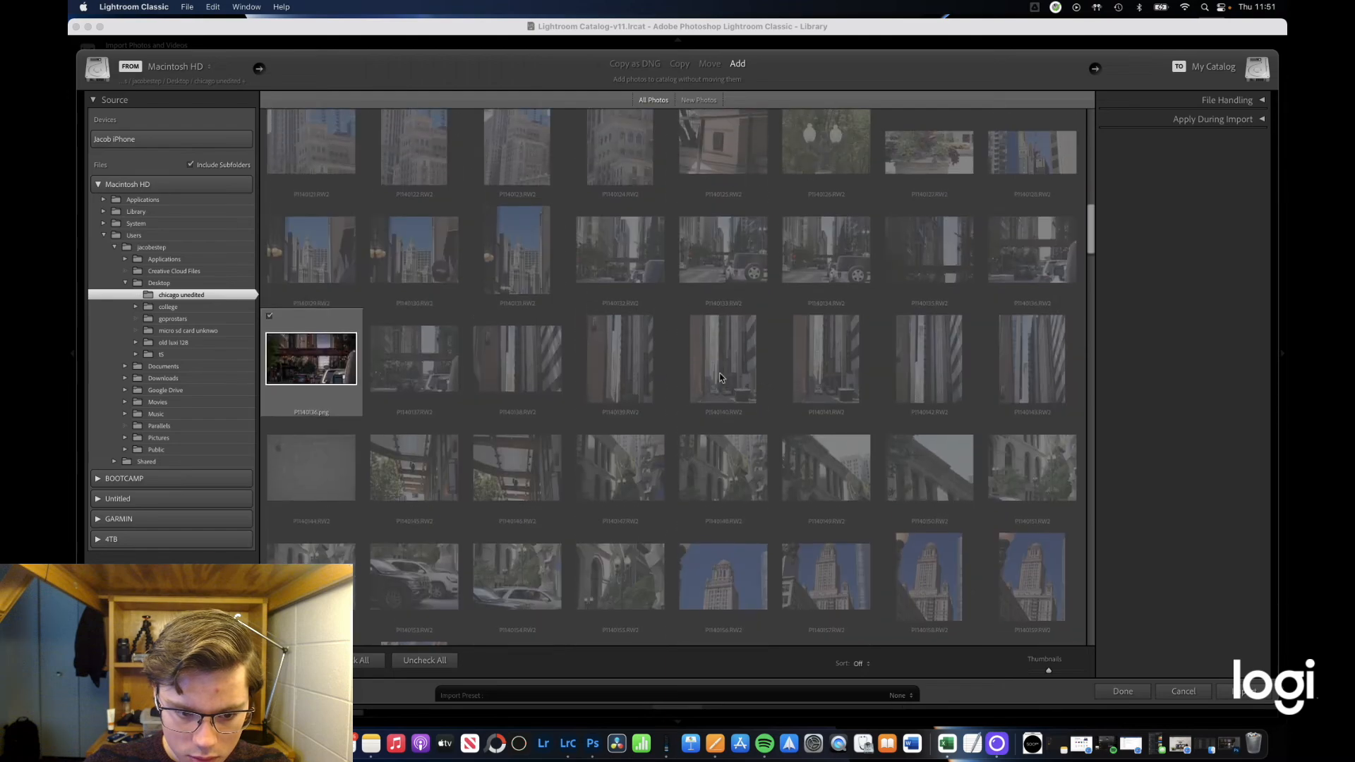
{"action": "left_click", "coordinate": [1258, 689]}
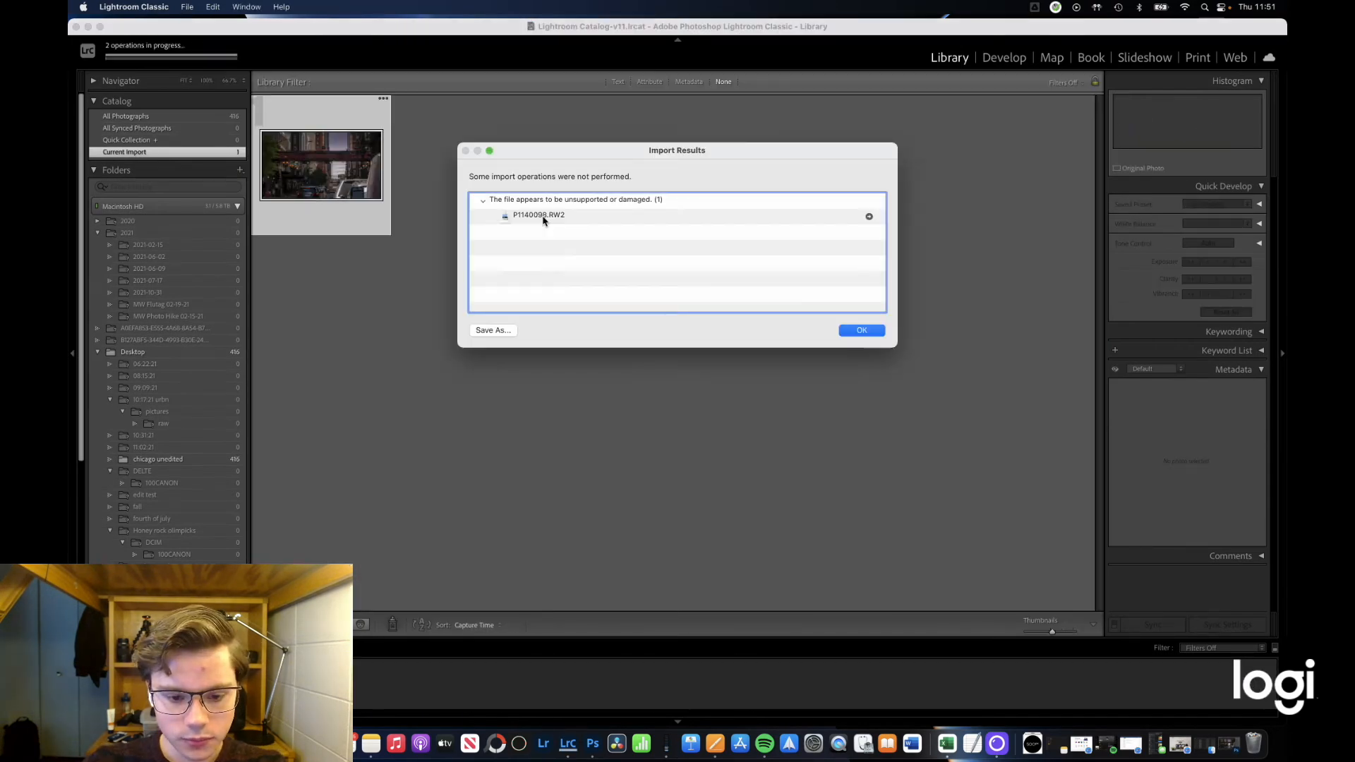
{"action": "left_click", "coordinate": [862, 332]}
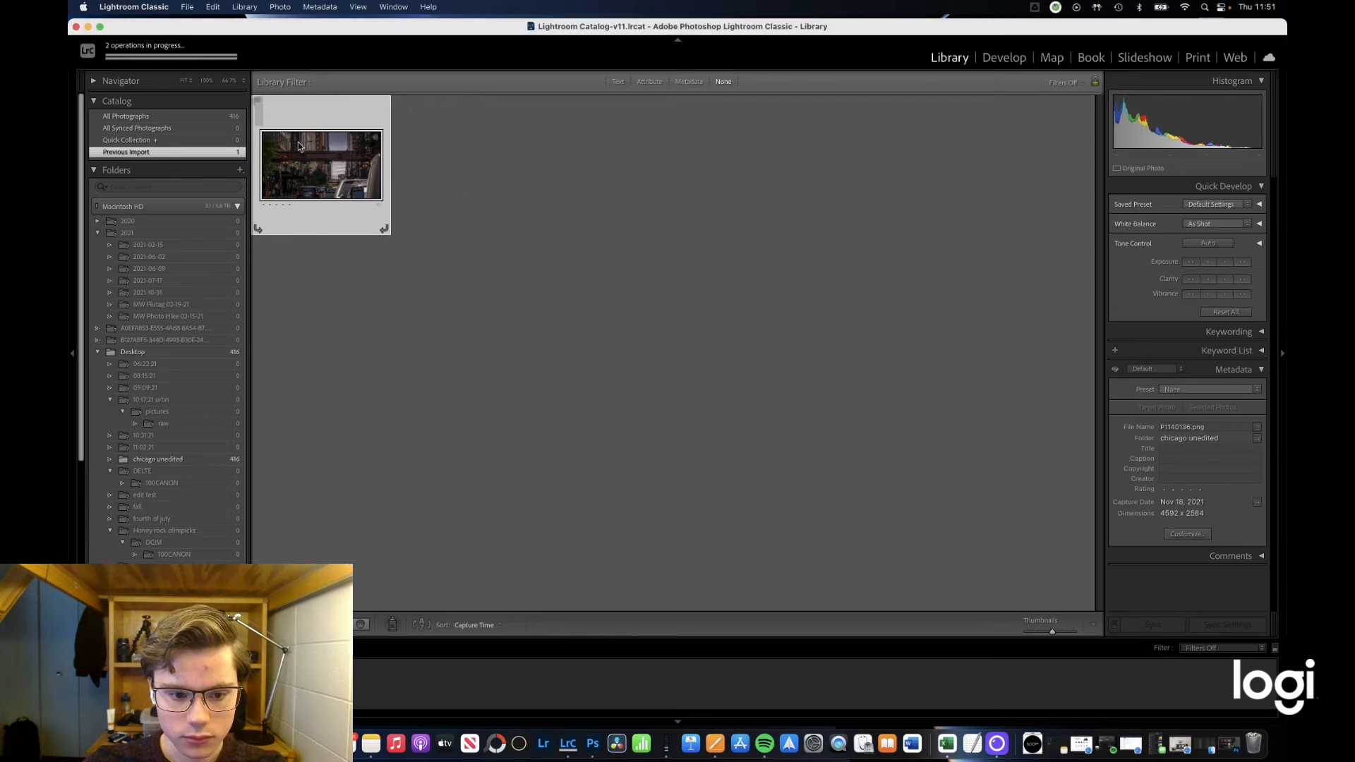
Open the imported PNG in the Develop module and warm its white balance to Temp +6.
{"action": "double_click", "coordinate": [298, 142]}
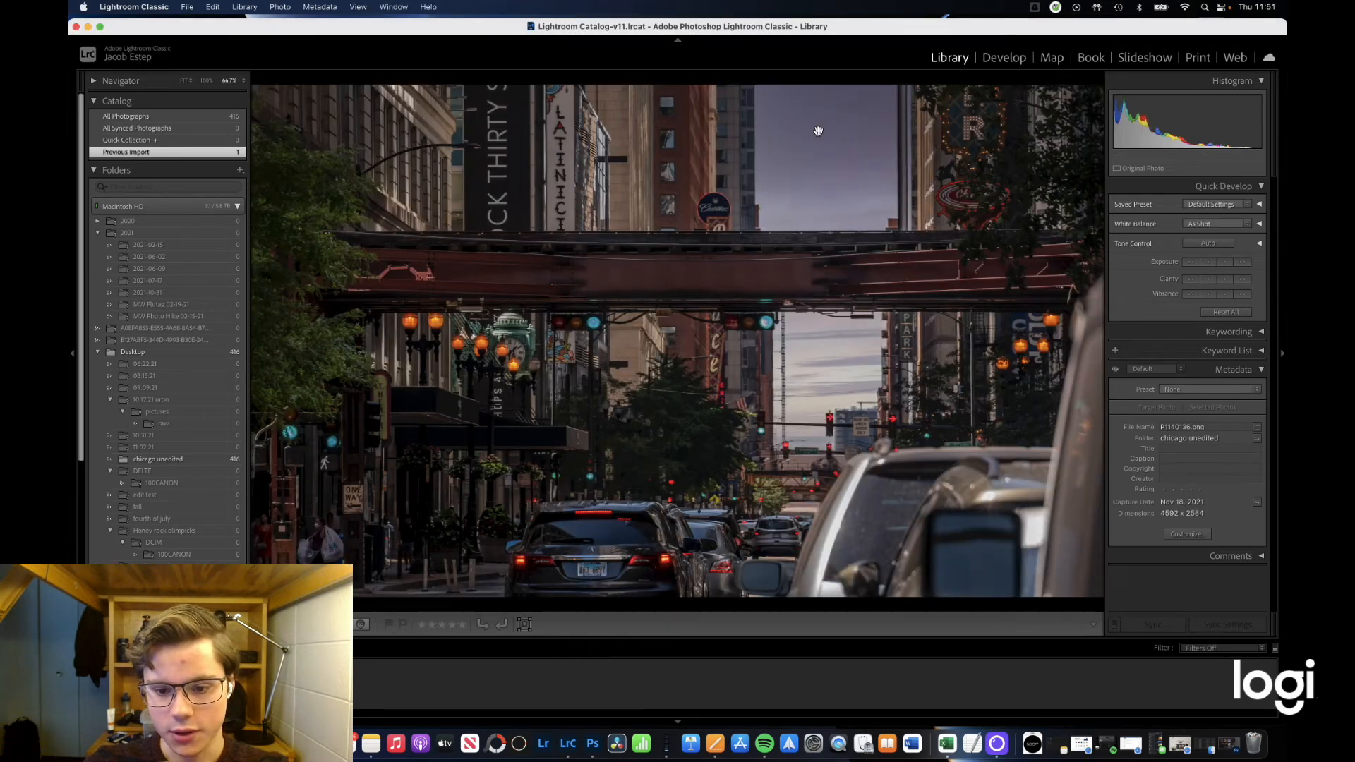
{"action": "left_click", "coordinate": [1003, 60]}
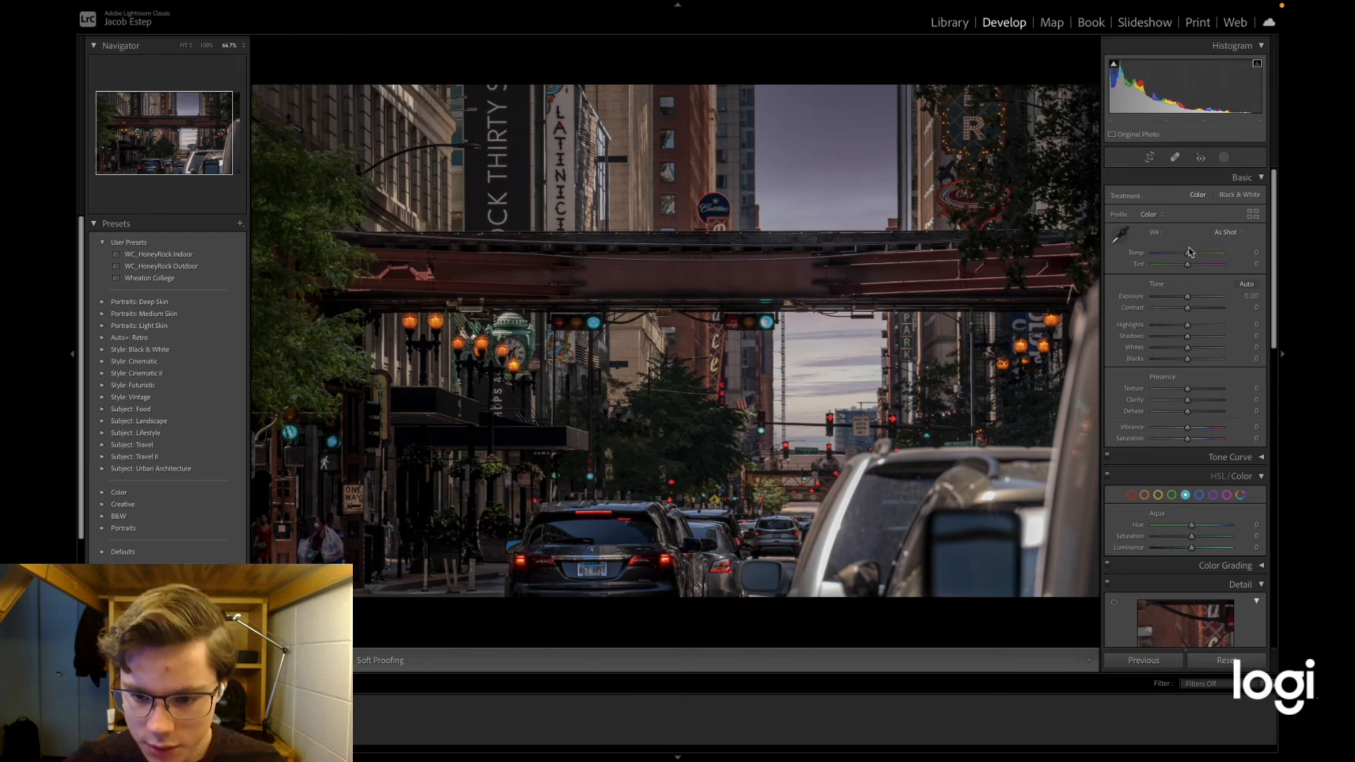
{"action": "left_click_drag", "start_coordinate": [1188, 255], "coordinate": [1191, 256]}
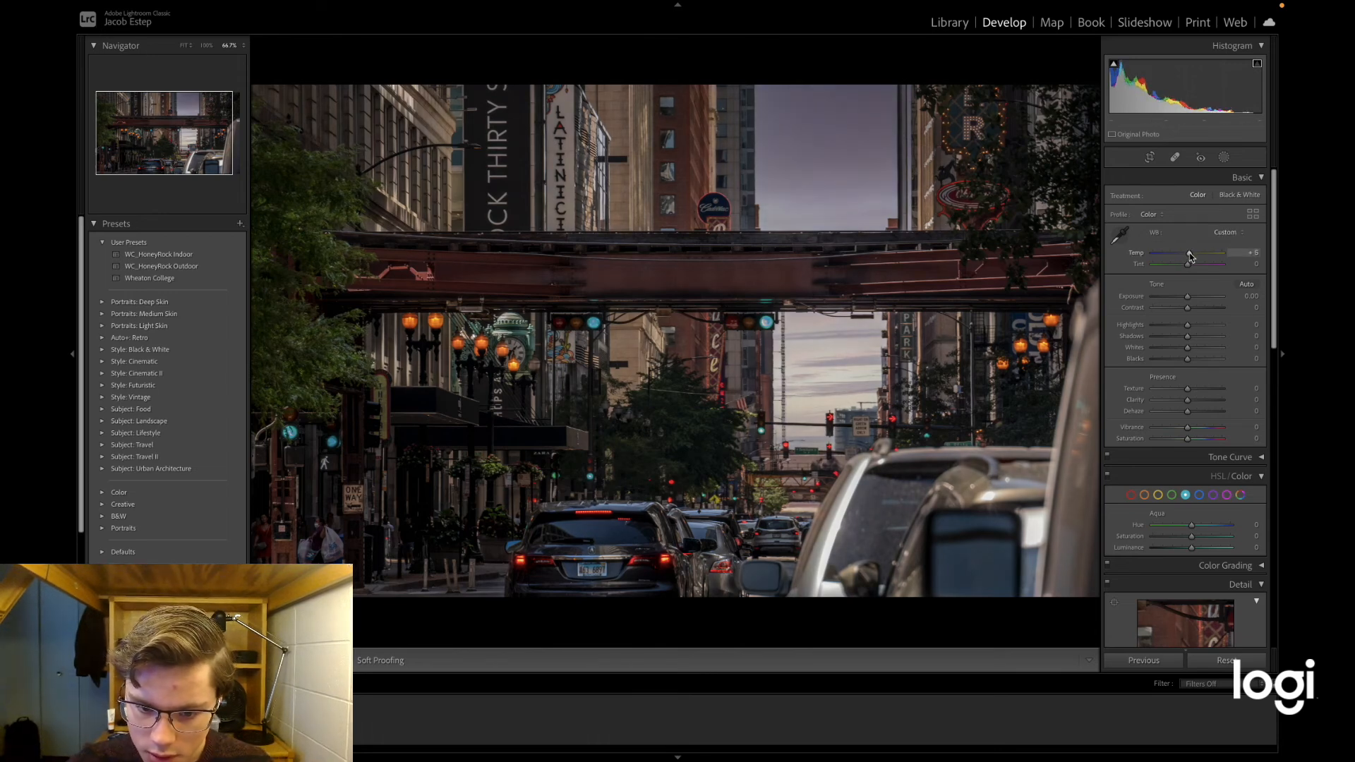
Set the photo's Exposure to +0.40, Contrast +19, Highlights -23, Shadows -73, Whites -42 and Blacks +39.
{"action": "left_click_drag", "start_coordinate": [1187, 297], "coordinate": [1202, 361]}
{"action": "left_click", "coordinate": [1170, 348]}
{"action": "left_click", "coordinate": [1175, 360]}
{"action": "left_click_drag", "start_coordinate": [1191, 296], "coordinate": [1196, 309]}
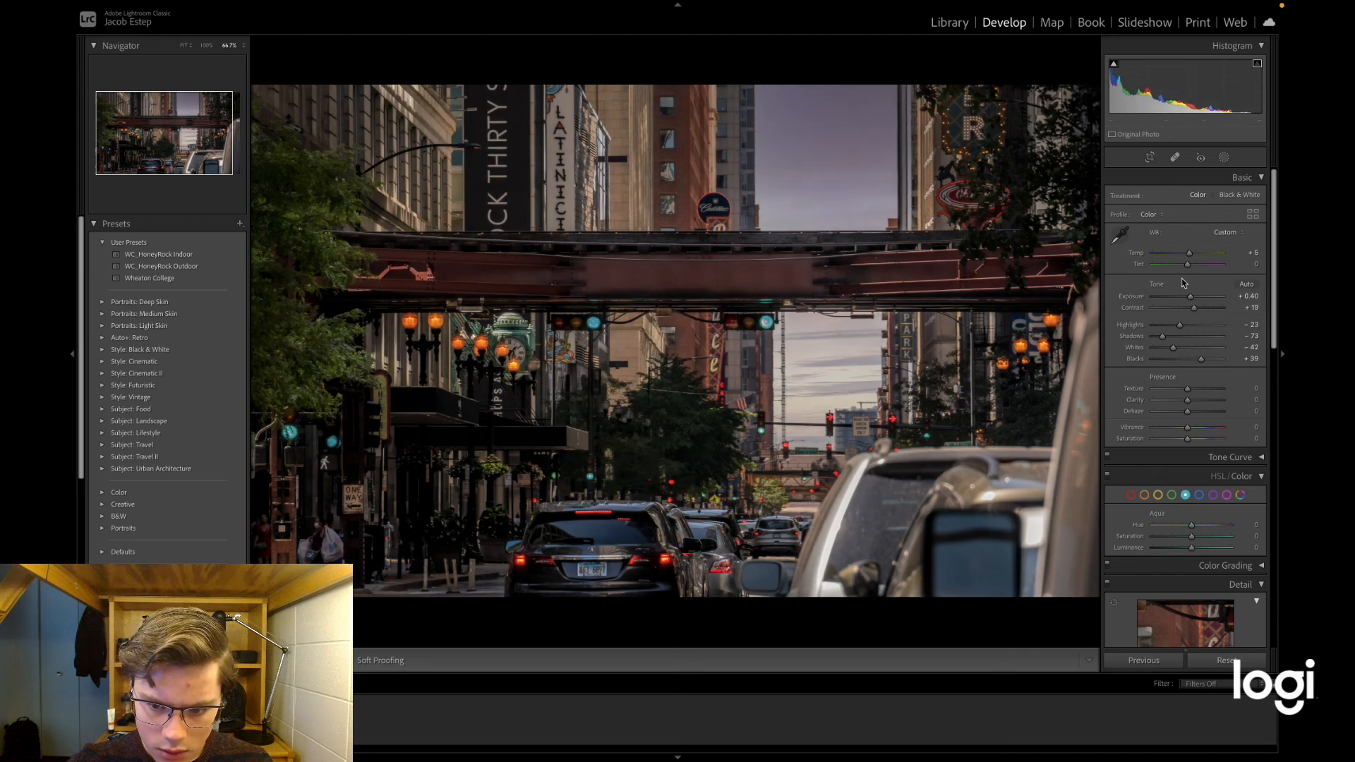
{"action": "left_click_drag", "start_coordinate": [1192, 255], "coordinate": [1193, 259]}
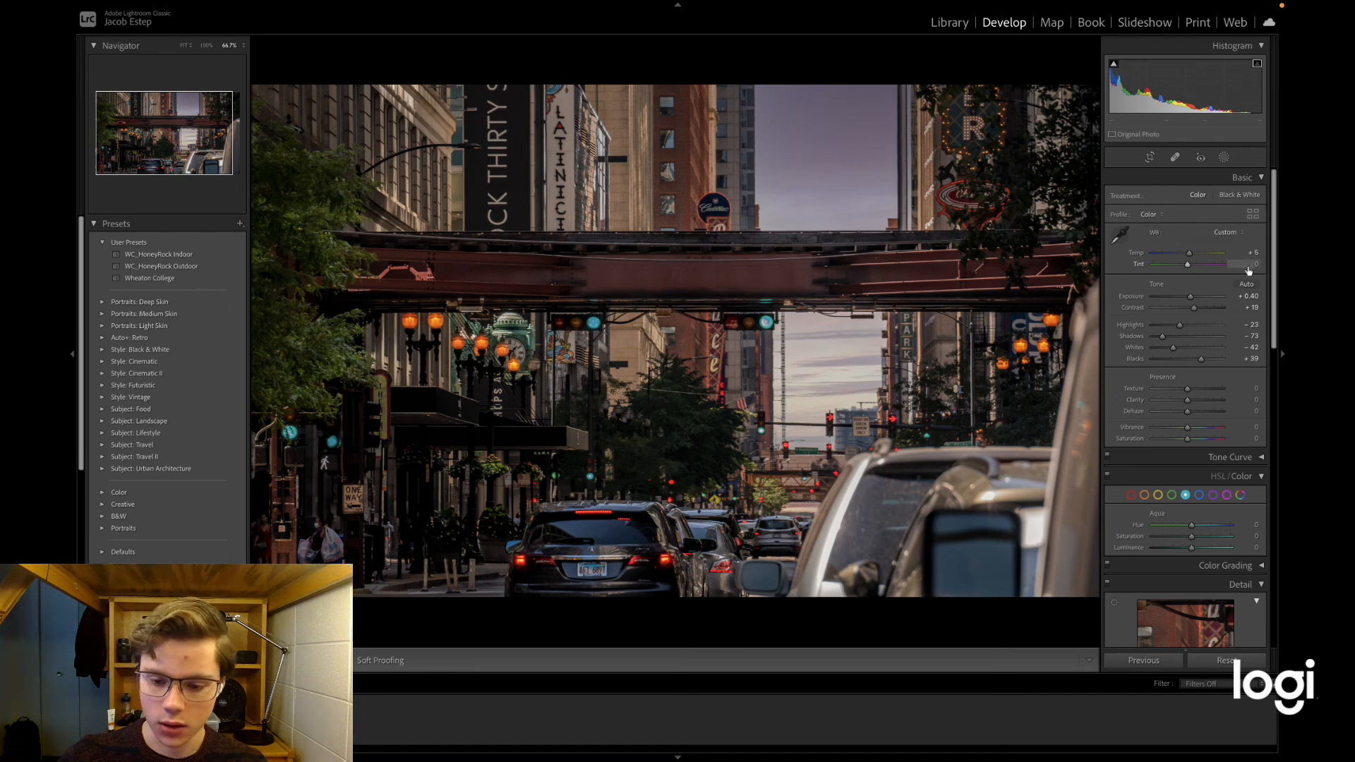
Examine the fine detail around the tree, American flag, traffic light and replaced sky at high magnification.
{"action": "left_click", "coordinate": [683, 413]}
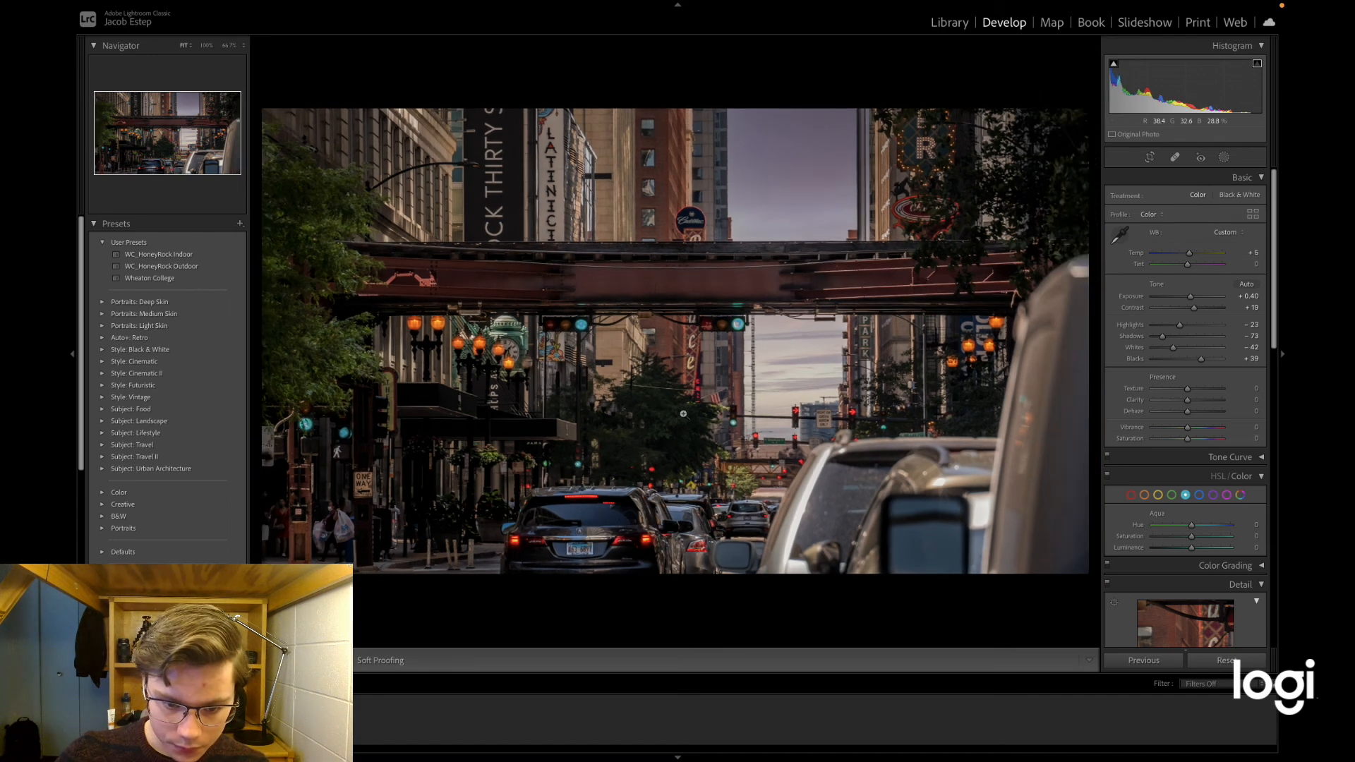
{"action": "left_click", "coordinate": [684, 414]}
{"action": "key", "text": "super+equal"}
{"action": "key", "text": "super+equal"}
{"action": "key", "text": "super+equal"}
{"action": "key", "text": "super+equal"}
{"action": "key", "text": "super+equal"}
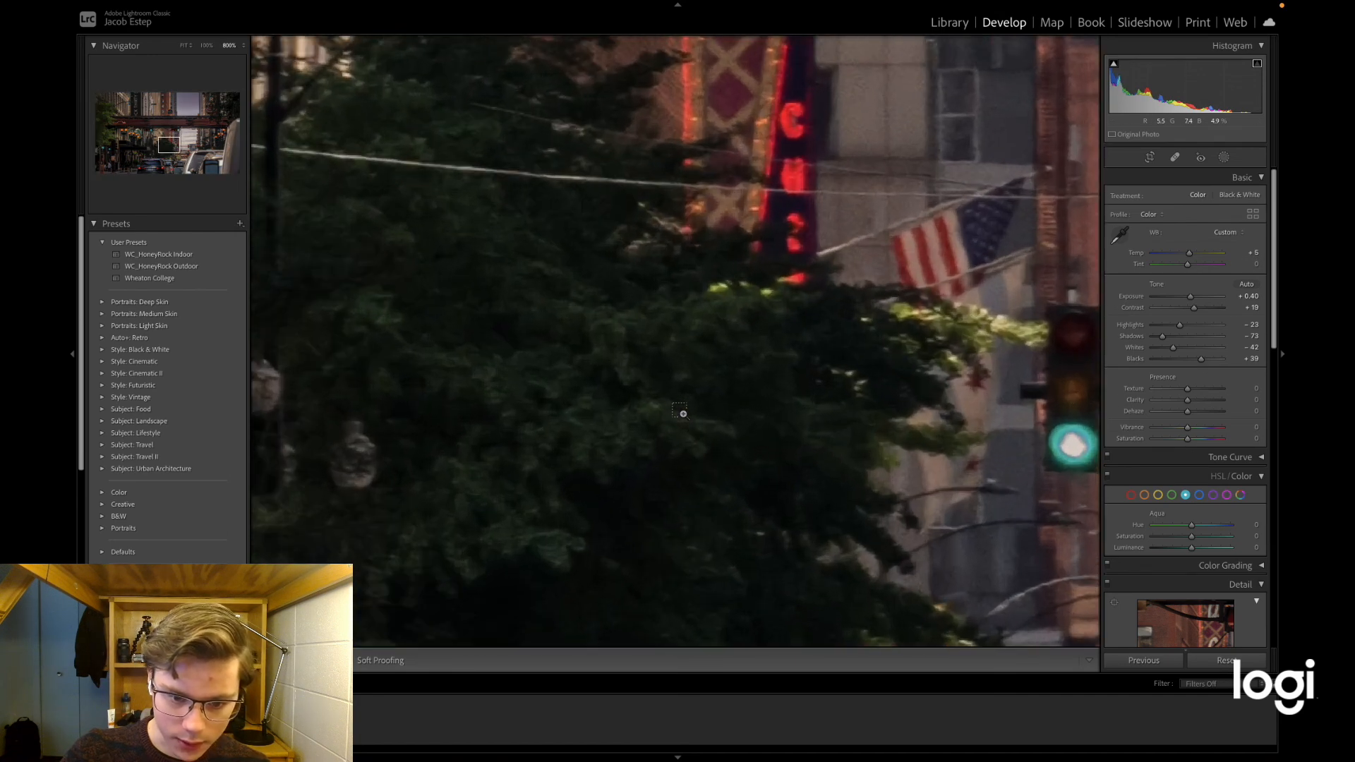
{"action": "left_click_drag", "start_coordinate": [1015, 325], "coordinate": [417, 563]}
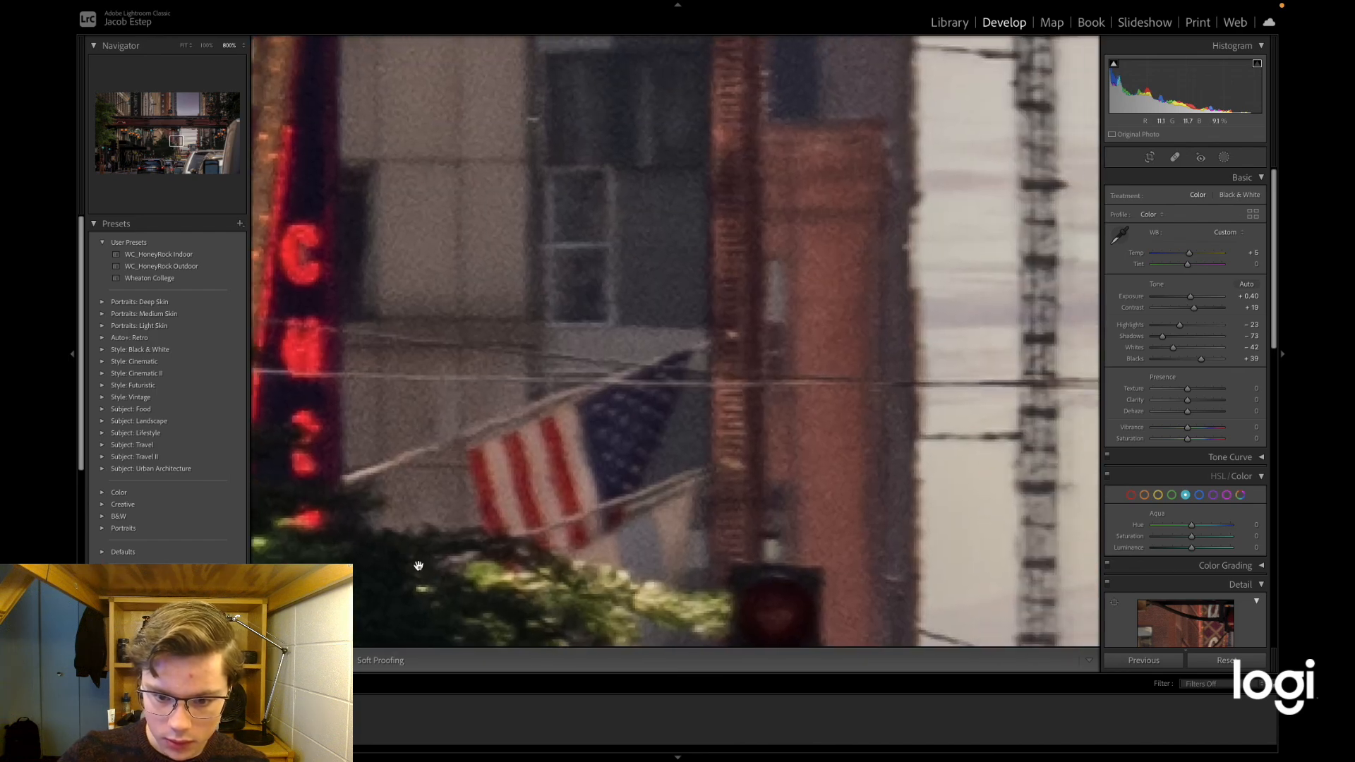
{"action": "left_click_drag", "start_coordinate": [687, 448], "coordinate": [644, 235]}
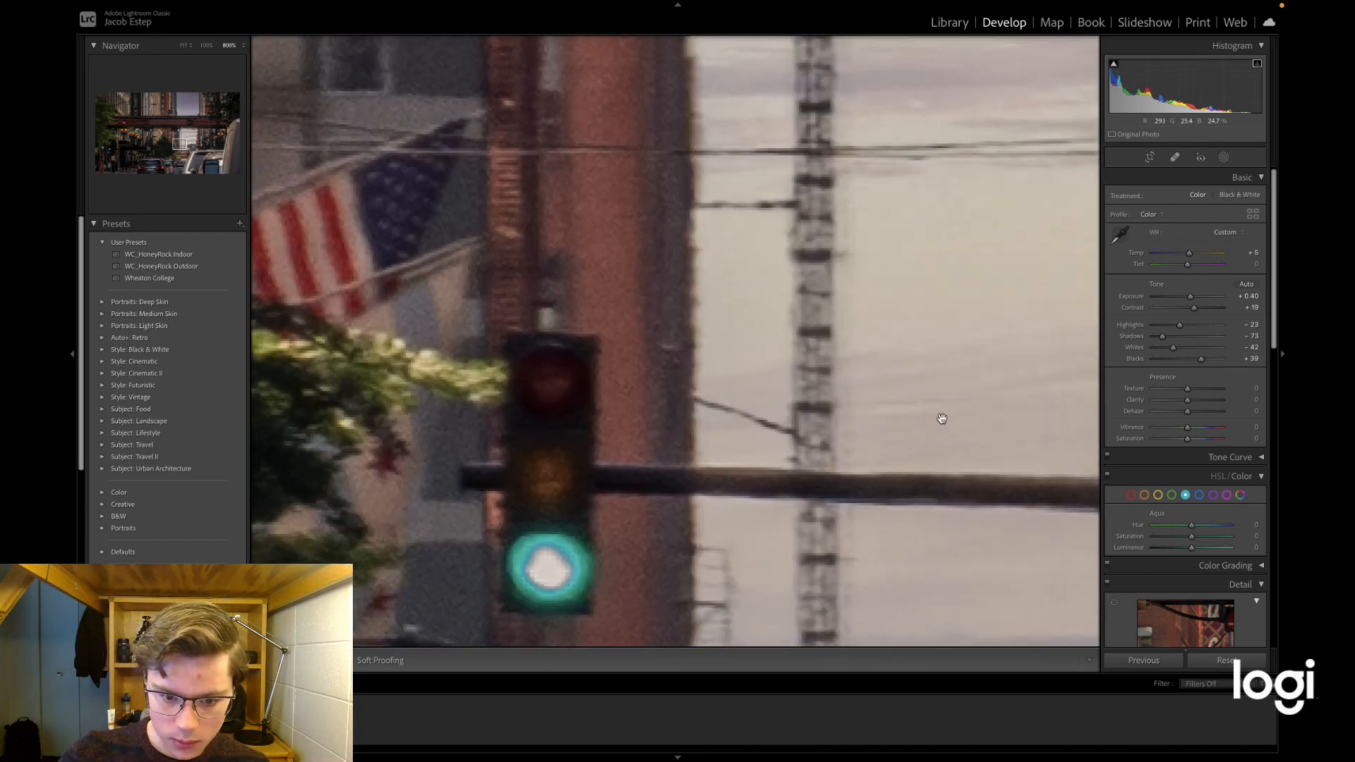